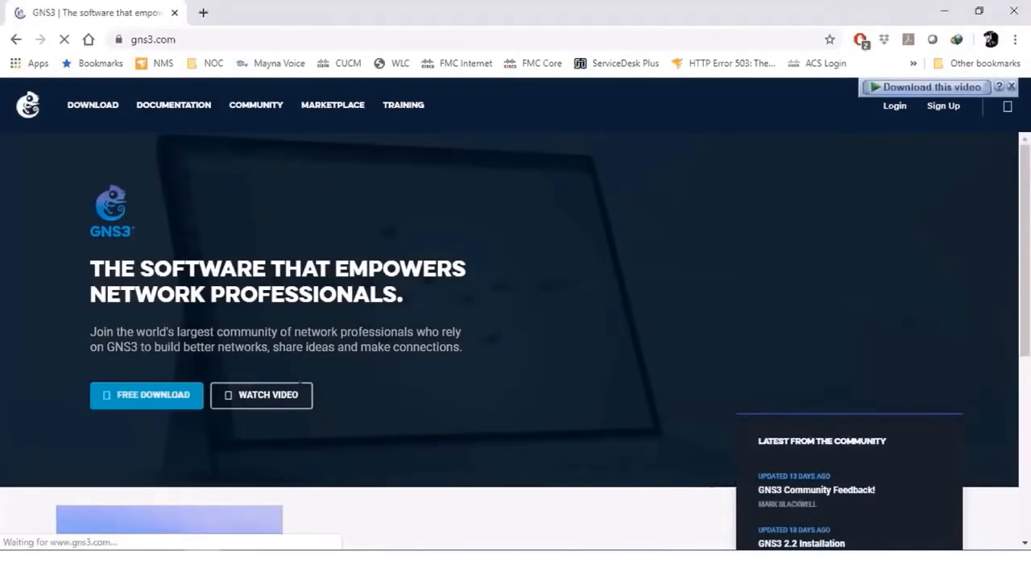
Step: Open the free GNS3 download page and log in with the existing account's saved credentials
{"action": "left_click", "coordinate": [145, 397]}
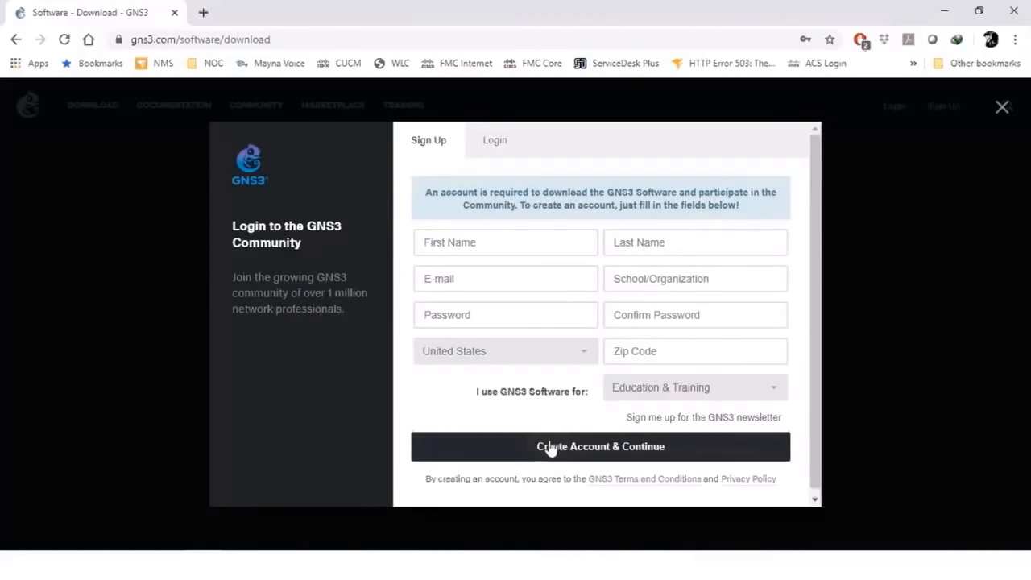
{"action": "left_click", "coordinate": [494, 144]}
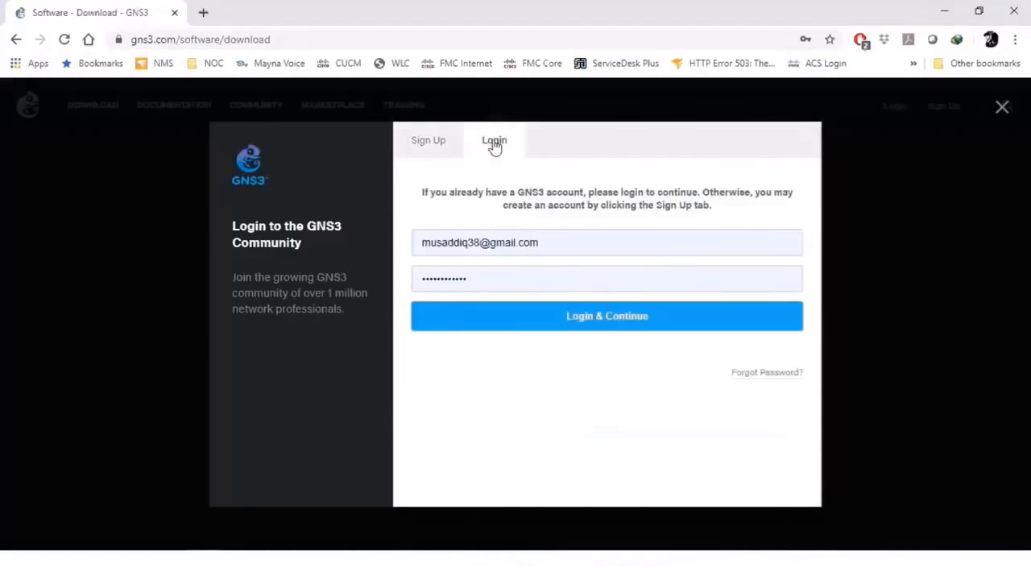
{"action": "left_click", "coordinate": [587, 322]}
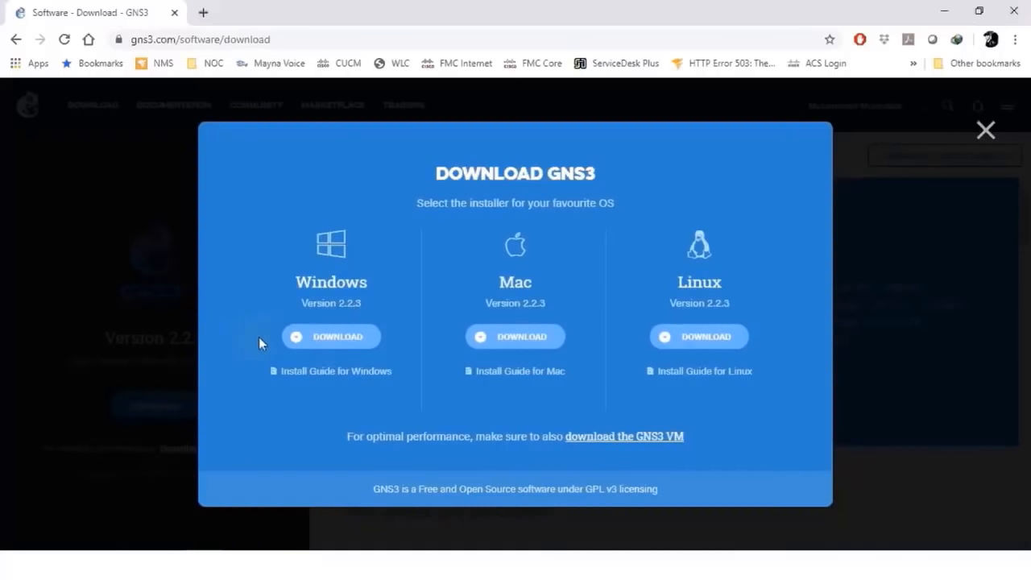
Step: Download the Windows installer for GNS3 2.2.3, adding the duplicate with a numbered file name
{"action": "left_click", "coordinate": [321, 345]}
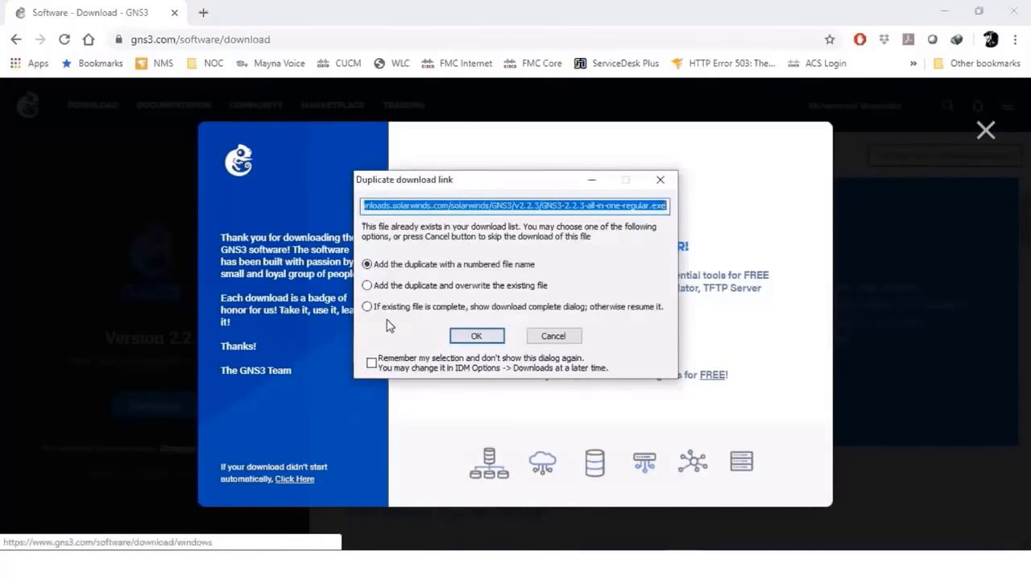
{"action": "left_click", "coordinate": [476, 337]}
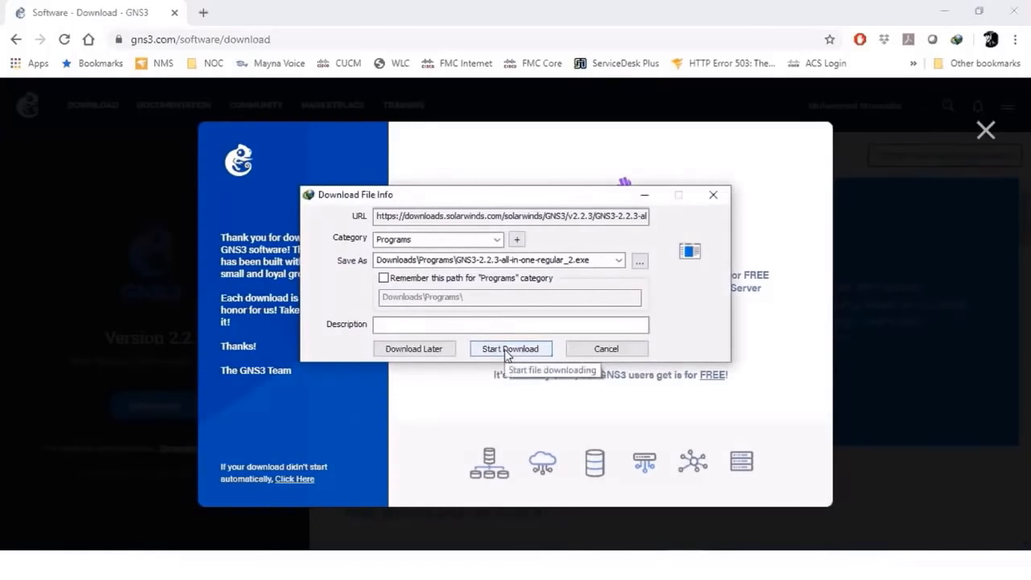
{"action": "left_click", "coordinate": [508, 352]}
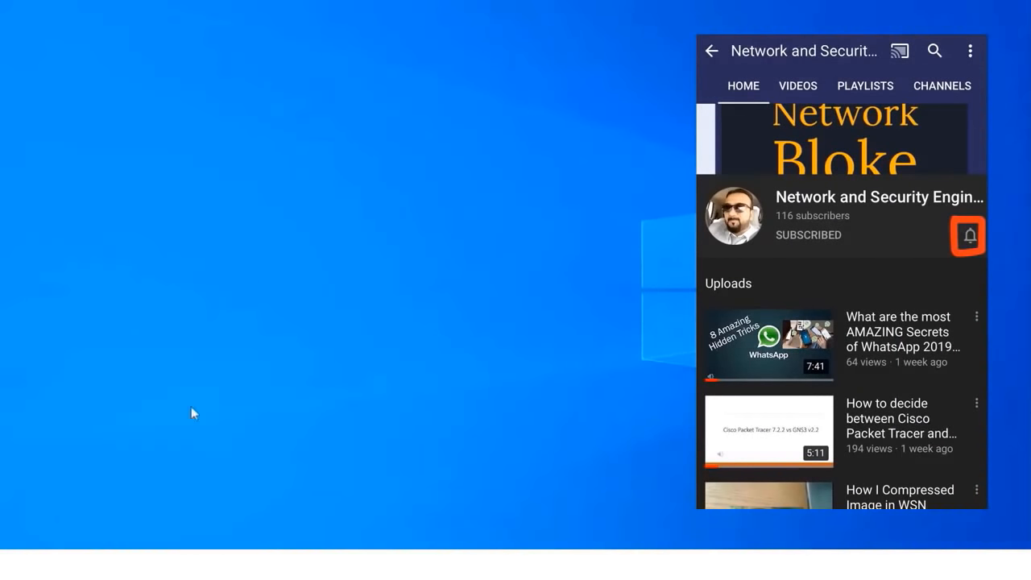
Step: Launch the GNS3-2.2.3-all-in-one-regular_2 installer from the Programs downloads folder, allow it to run and minimize the folder window
{"action": "mouse_move", "coordinate": [161, 564]}
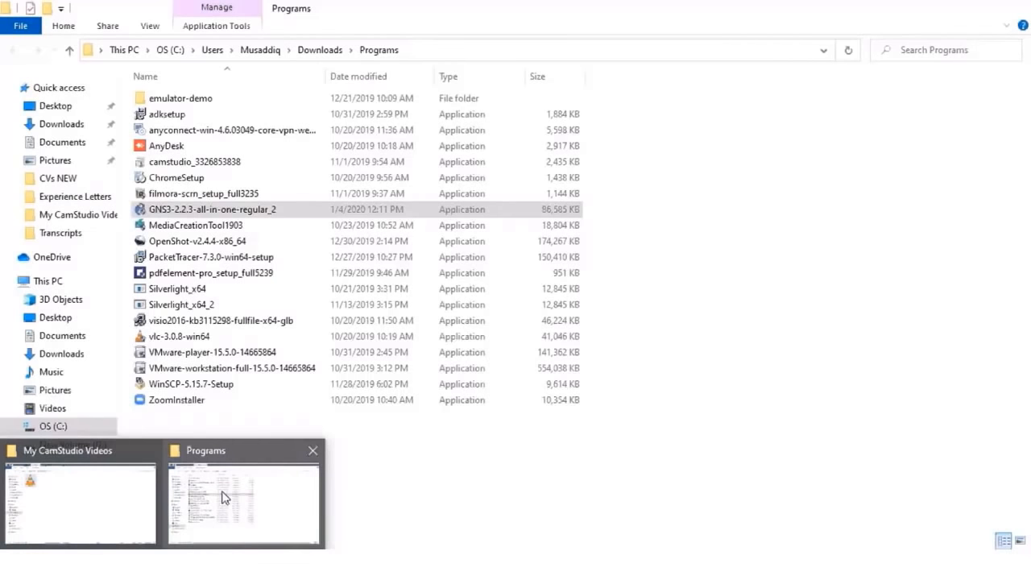
{"action": "left_click", "coordinate": [224, 497]}
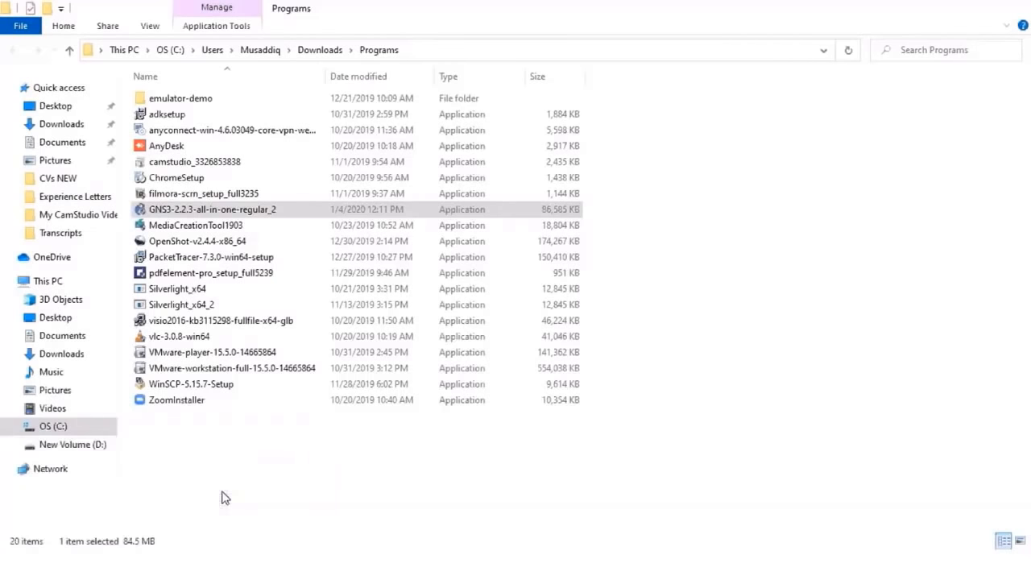
{"action": "double_click", "coordinate": [289, 213]}
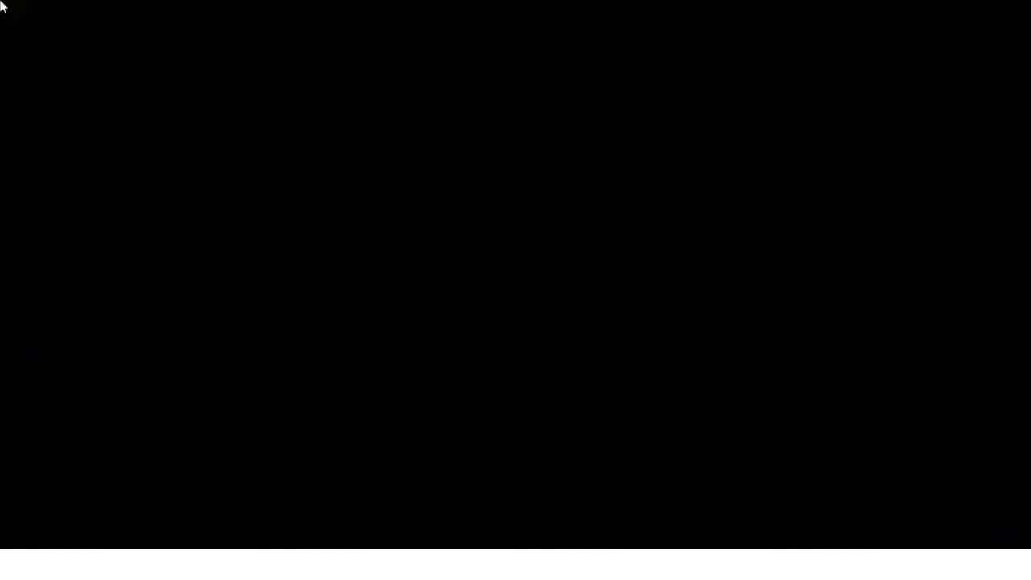
{"action": "left_click", "coordinate": [420, 377]}
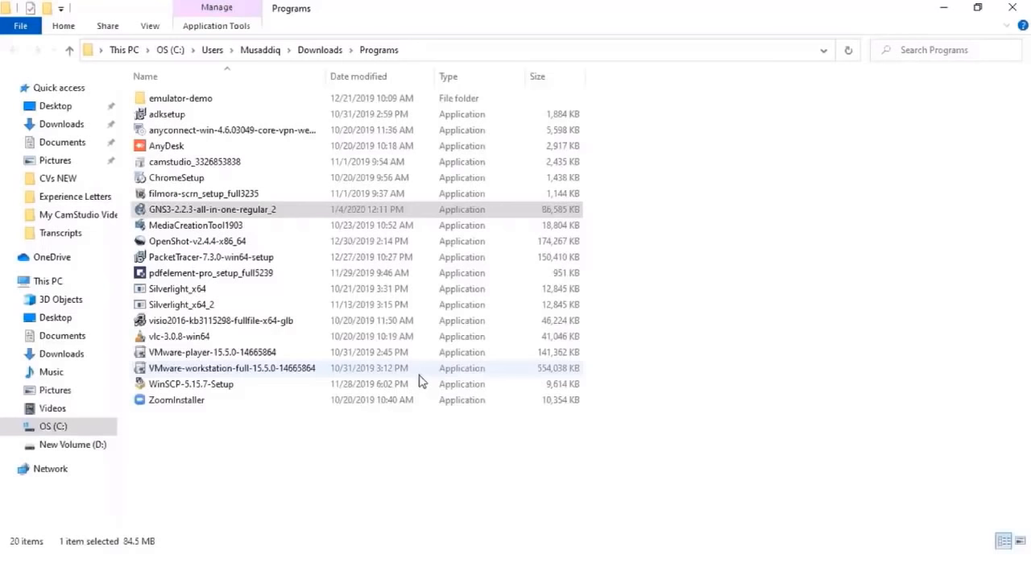
{"action": "left_click", "coordinate": [944, 7]}
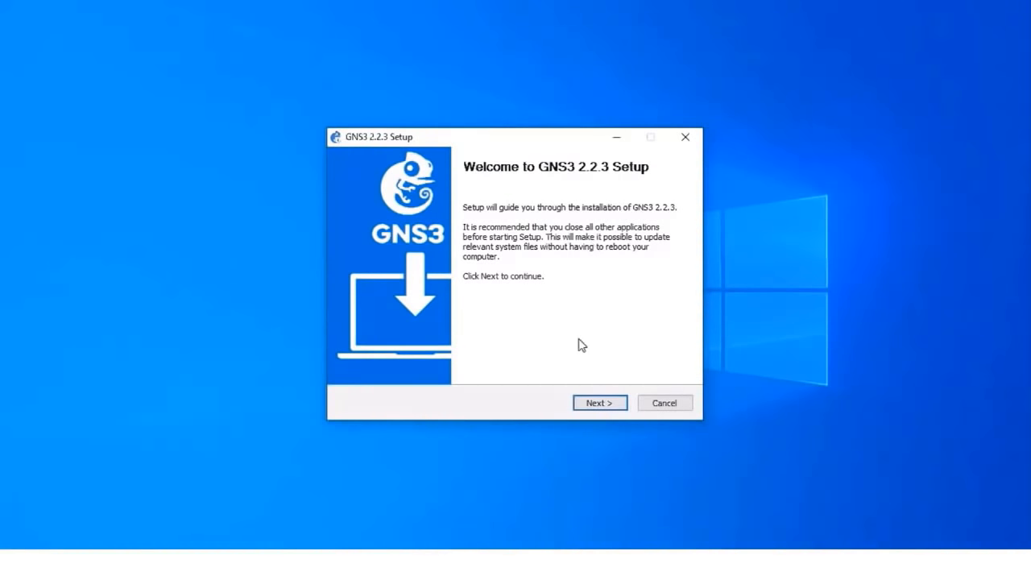
Step: Go through the GNS3 2.2.3 setup with the license accepted and default options up to the install location, and quit without installing
{"action": "left_click", "coordinate": [591, 406]}
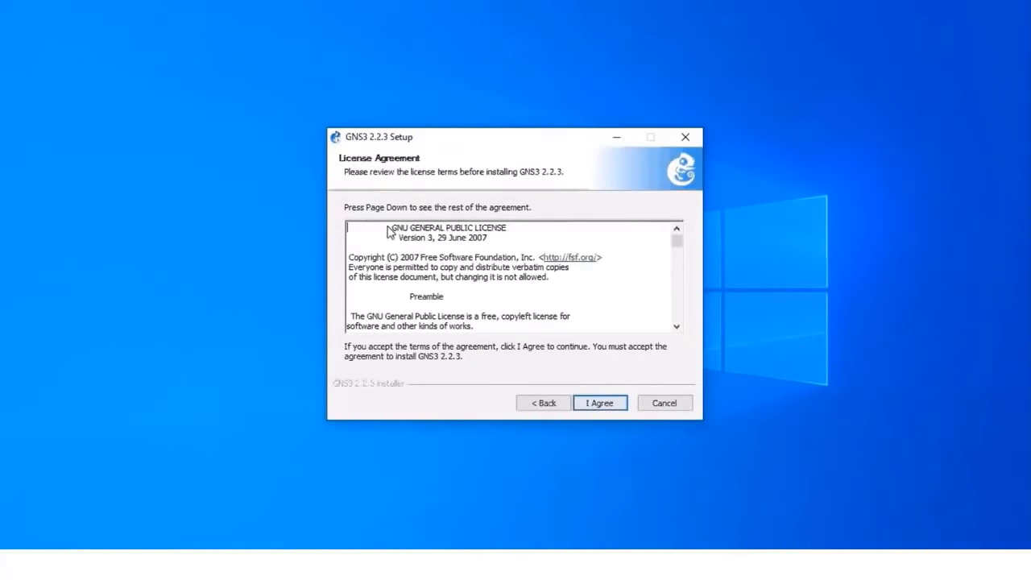
{"action": "left_click_drag", "start_coordinate": [394, 231], "coordinate": [515, 236]}
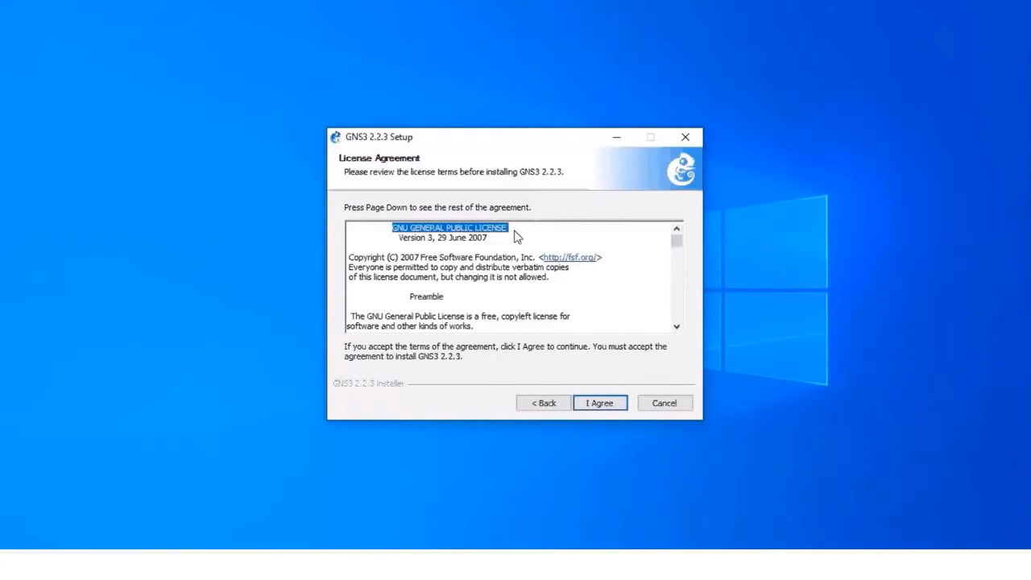
{"action": "left_click", "coordinate": [608, 406]}
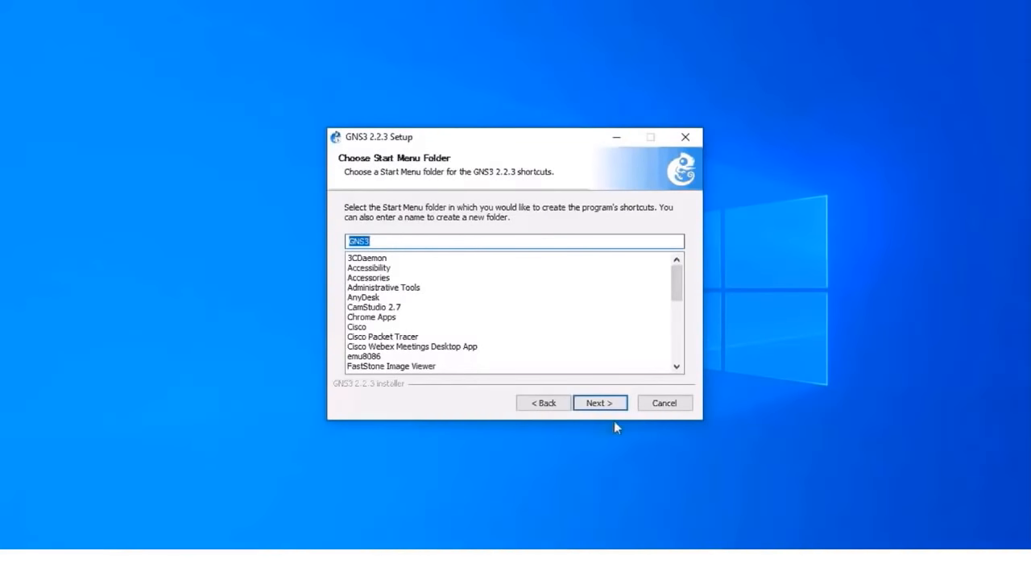
{"action": "left_click", "coordinate": [605, 407]}
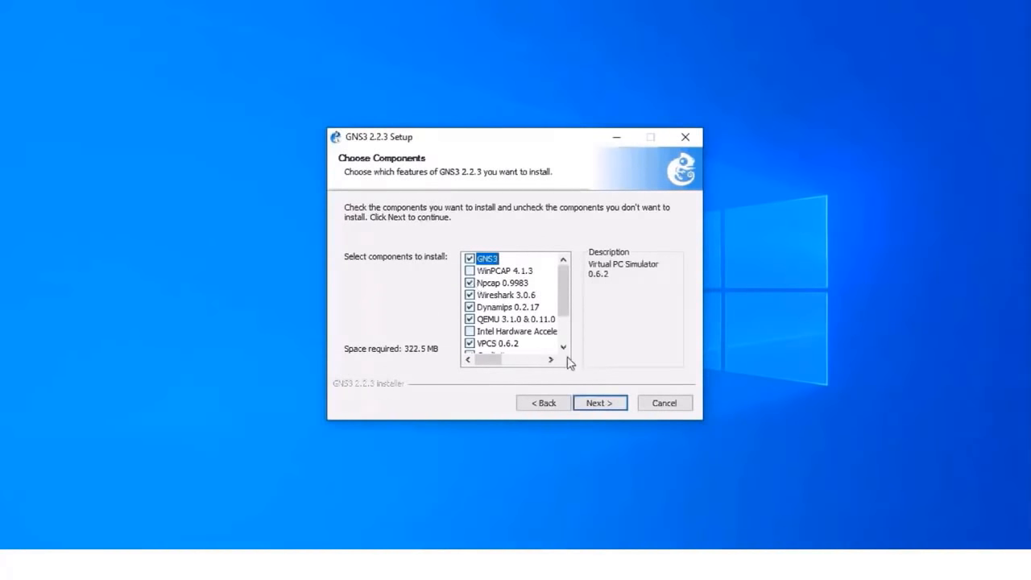
{"action": "left_click", "coordinate": [600, 403]}
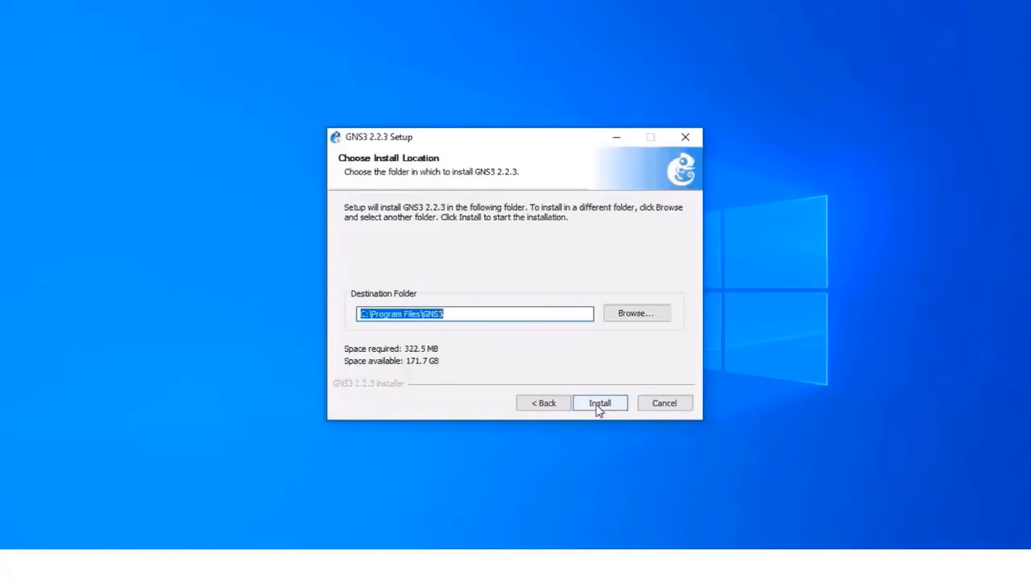
{"action": "left_click", "coordinate": [670, 408]}
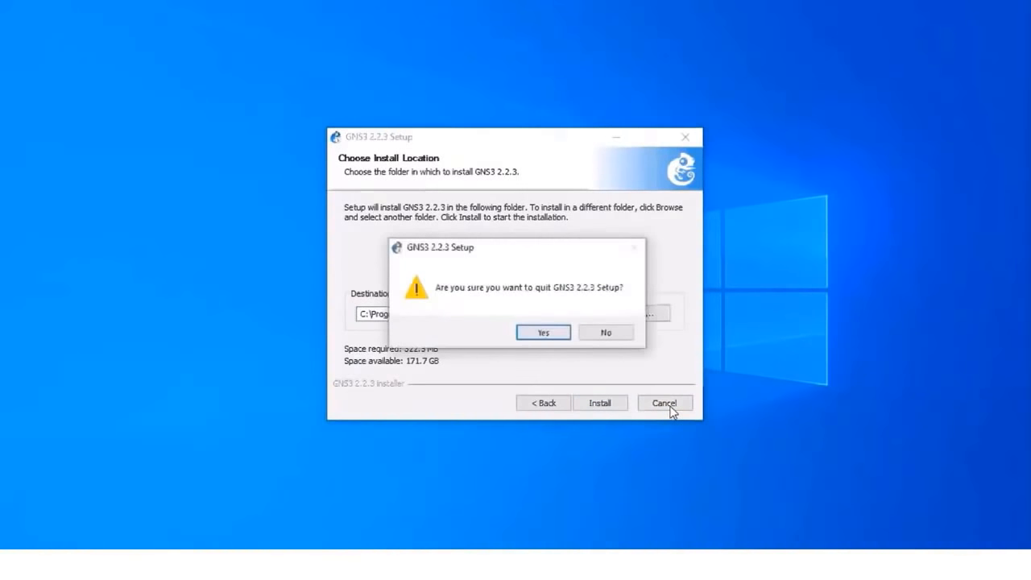
{"action": "left_click", "coordinate": [543, 333]}
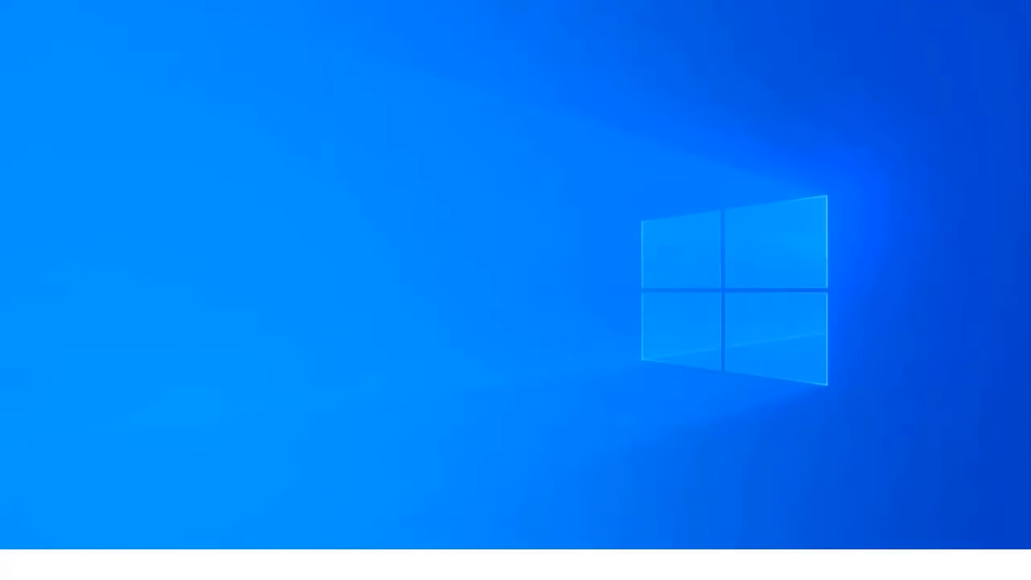
Step: Search Windows for "gns", start the installed GNS3 application and minimize the VMware Workstation window
{"action": "key", "text": "super"}
{"action": "type", "text": "gns"}
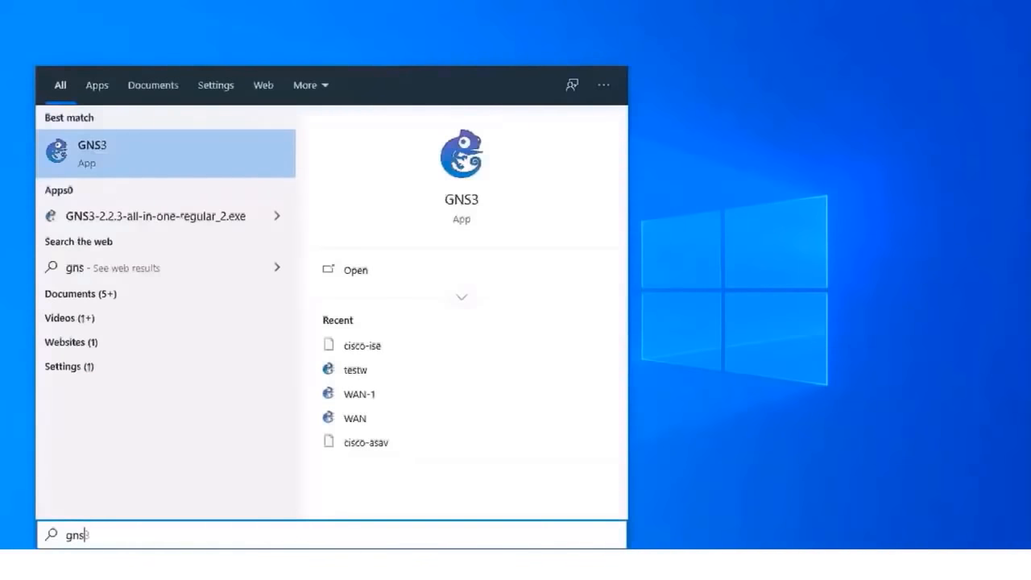
{"action": "key", "text": "Return"}
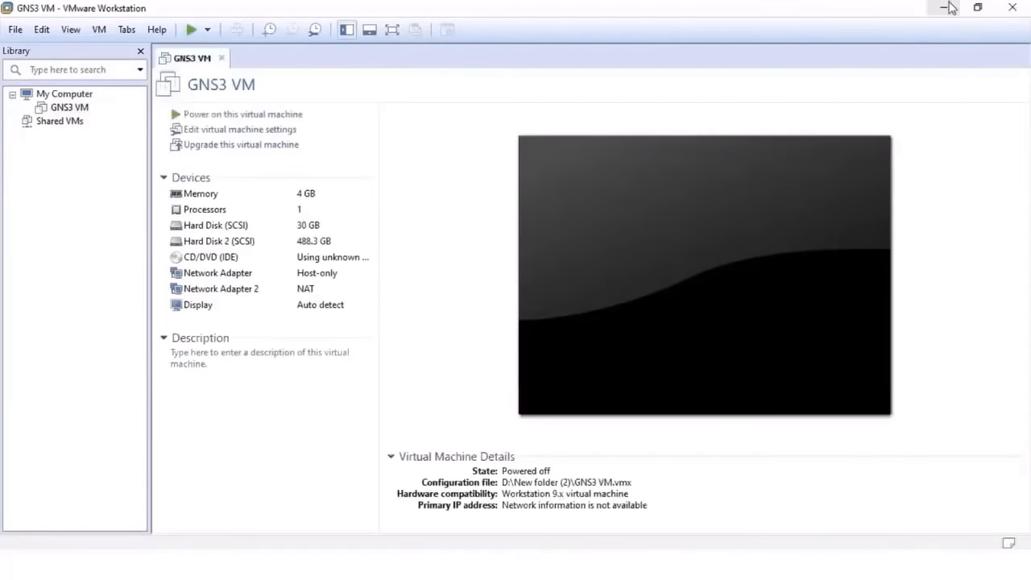
{"action": "left_click", "coordinate": [944, 7]}
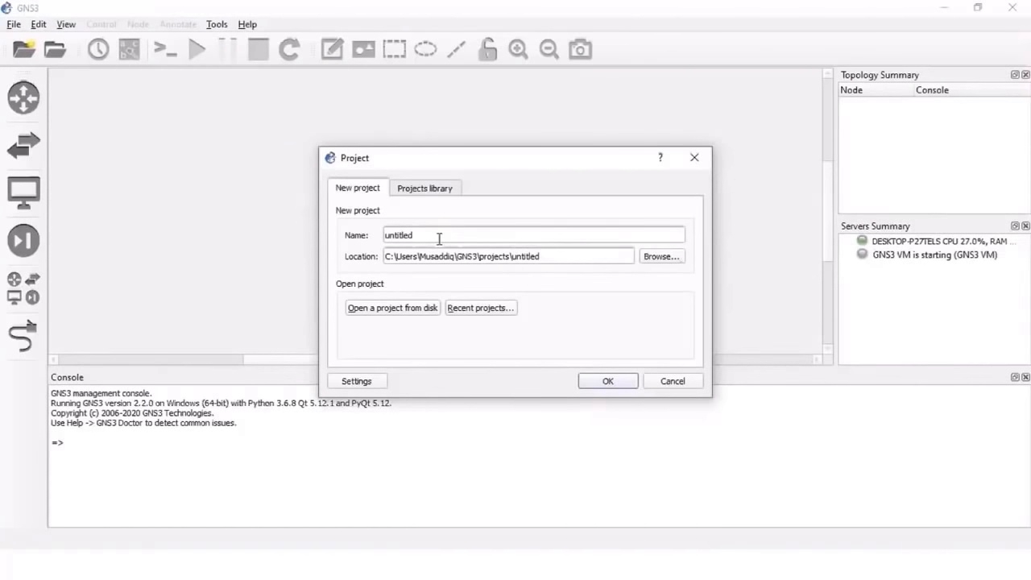
Step: Create a new project named GNS3-Intro in the default projects location
{"action": "left_click_drag", "start_coordinate": [438, 237], "coordinate": [369, 235]}
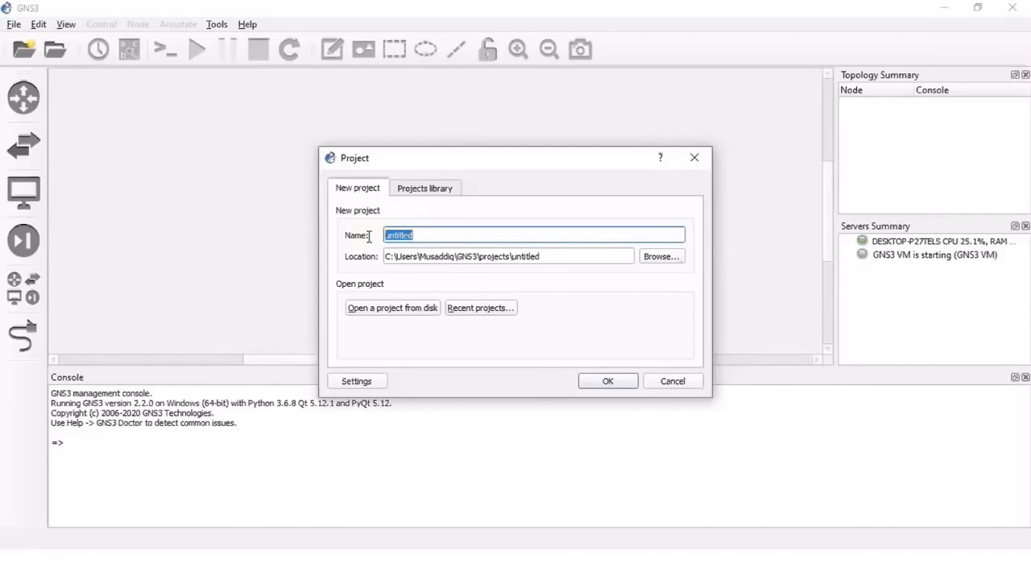
{"action": "type", "text": "GNS"}
{"action": "key", "text": "BackSpace"}
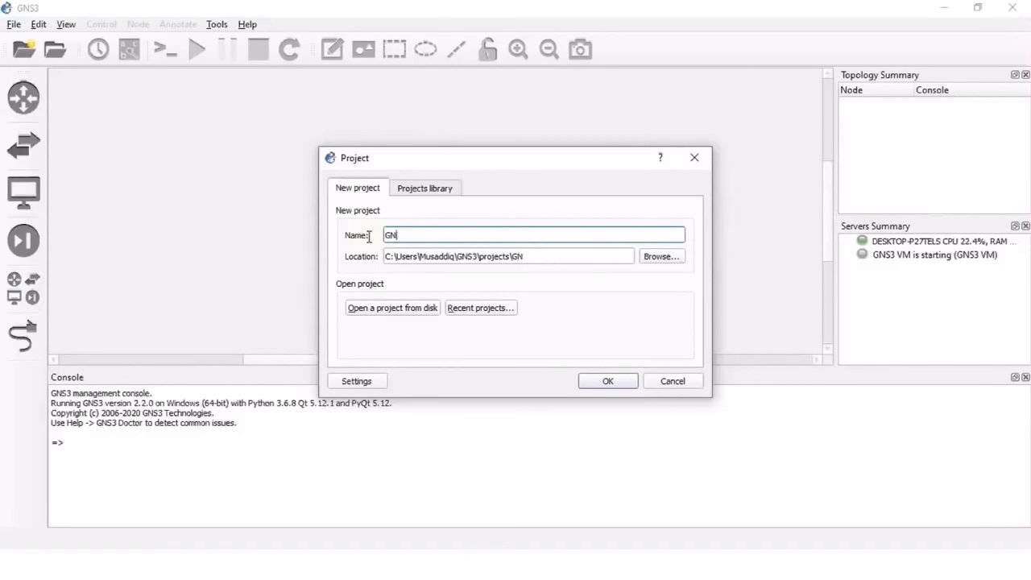
{"action": "type", "text": "S3-Intro"}
{"action": "left_click", "coordinate": [607, 382]}
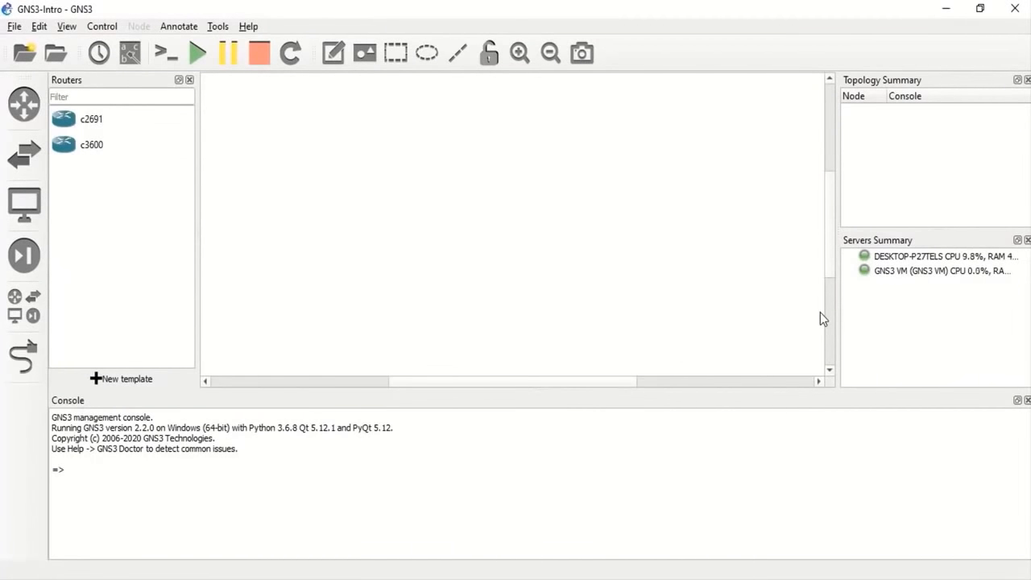
Step: Review the available project, view, node control, annotation and tool commands, and look at the general preferences without changing them
{"action": "left_click", "coordinate": [14, 28]}
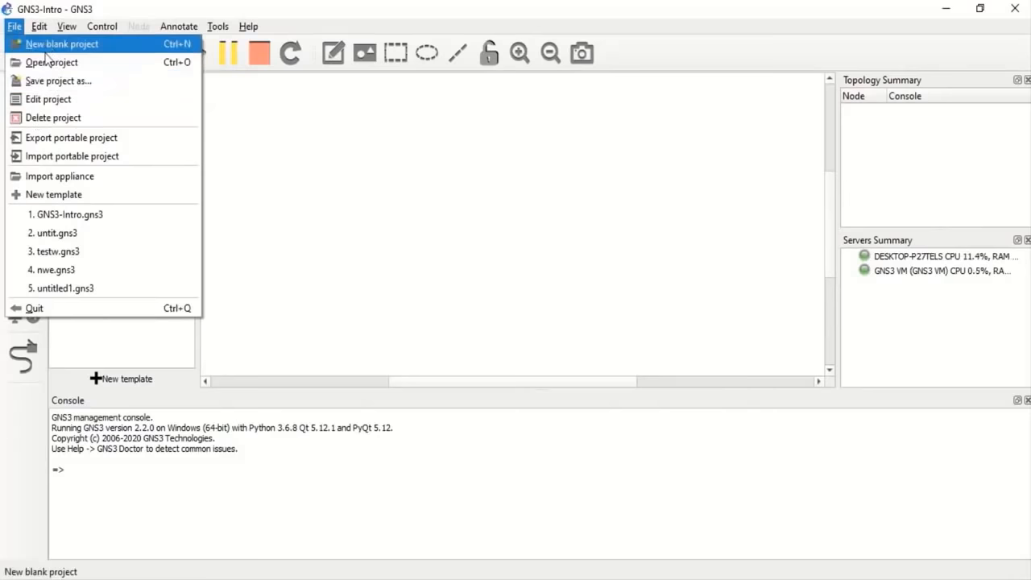
{"action": "mouse_move", "coordinate": [40, 28]}
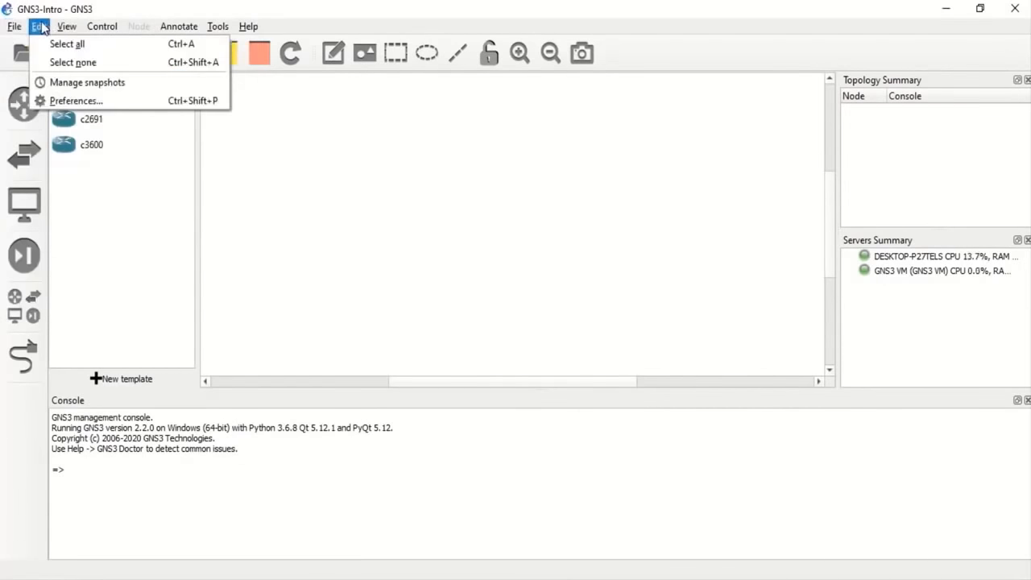
{"action": "left_click", "coordinate": [49, 101]}
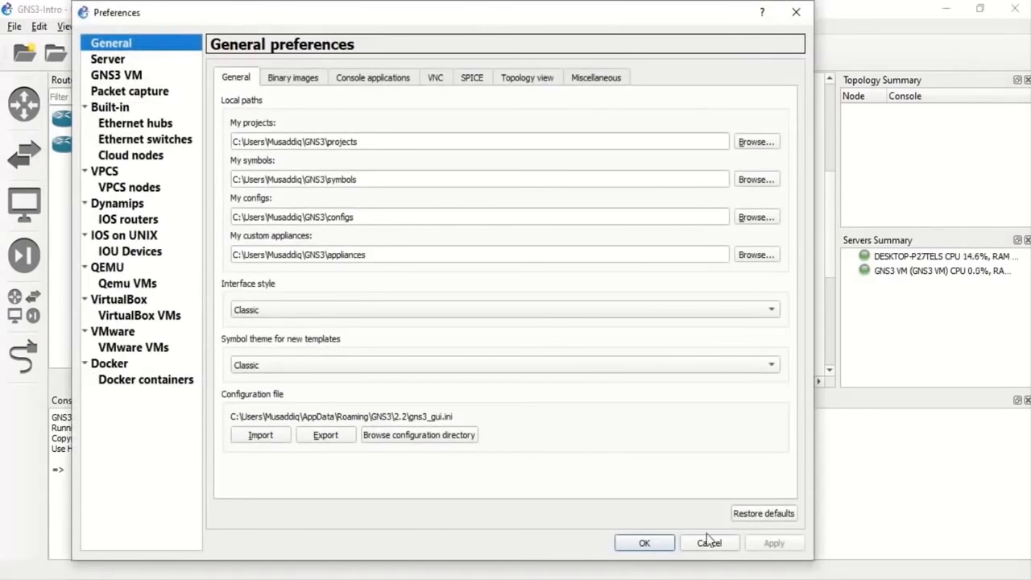
{"action": "left_click", "coordinate": [709, 542]}
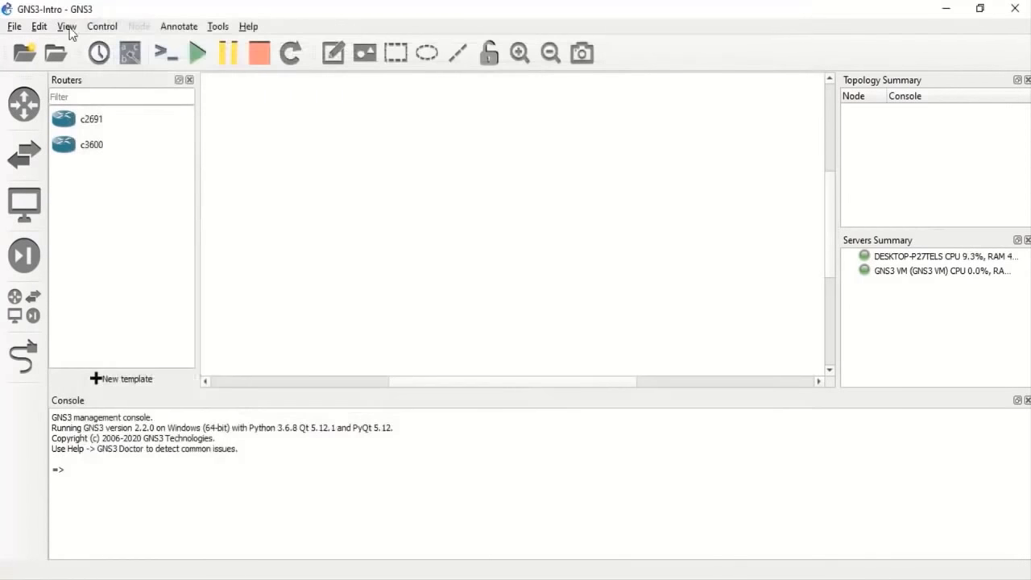
{"action": "left_click", "coordinate": [68, 28]}
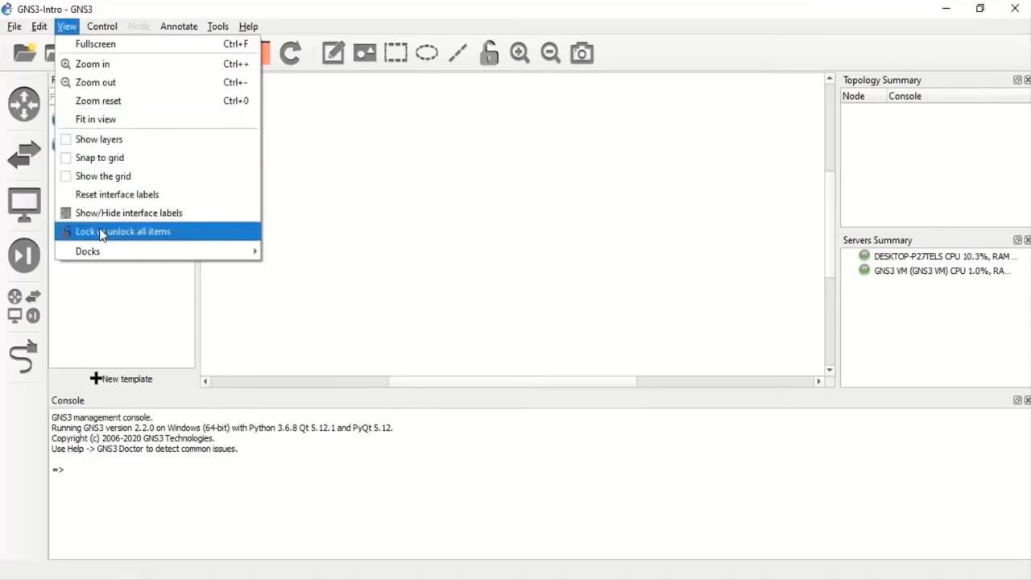
{"action": "mouse_move", "coordinate": [100, 32]}
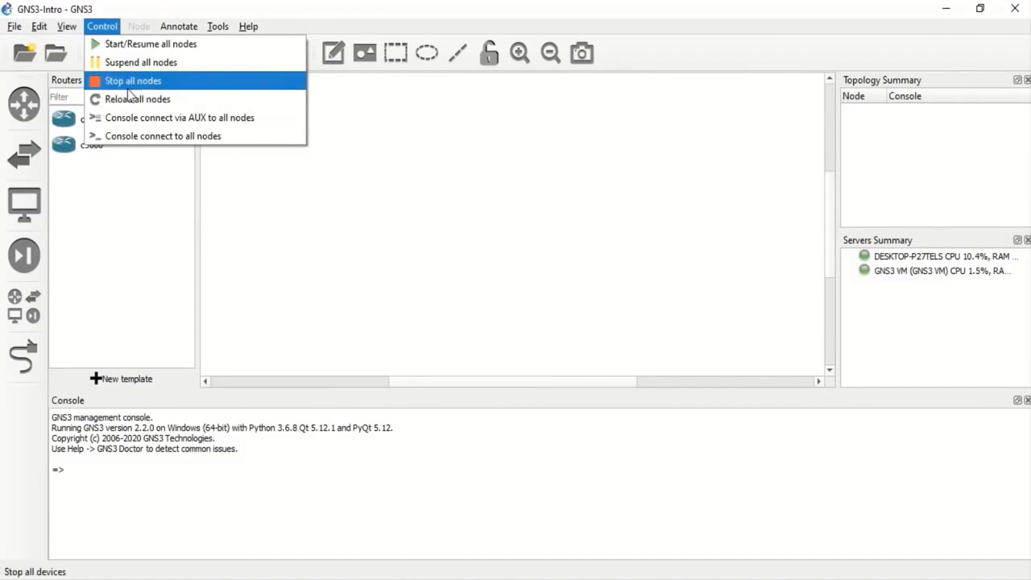
{"action": "mouse_move", "coordinate": [184, 30]}
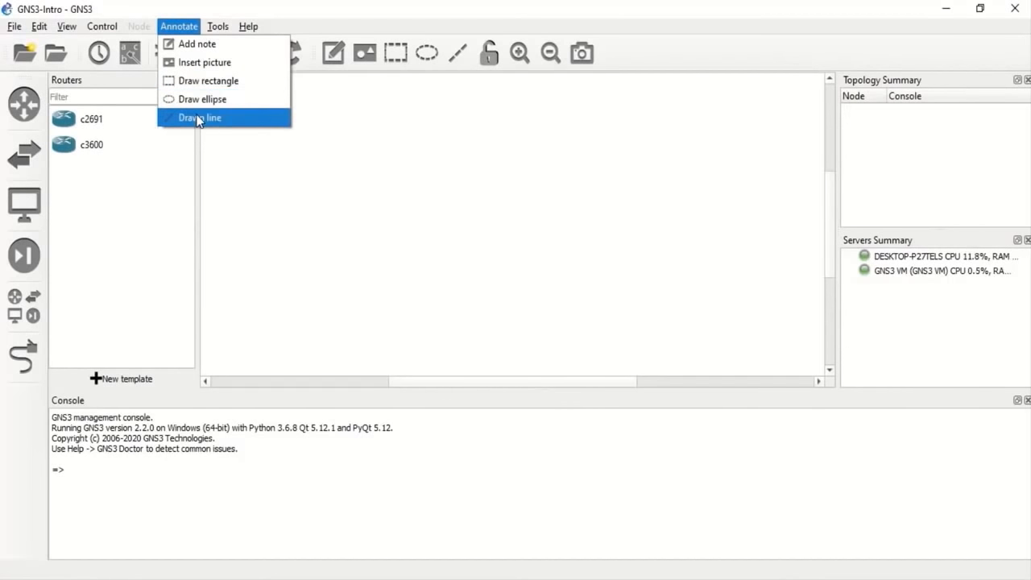
{"action": "mouse_move", "coordinate": [219, 26]}
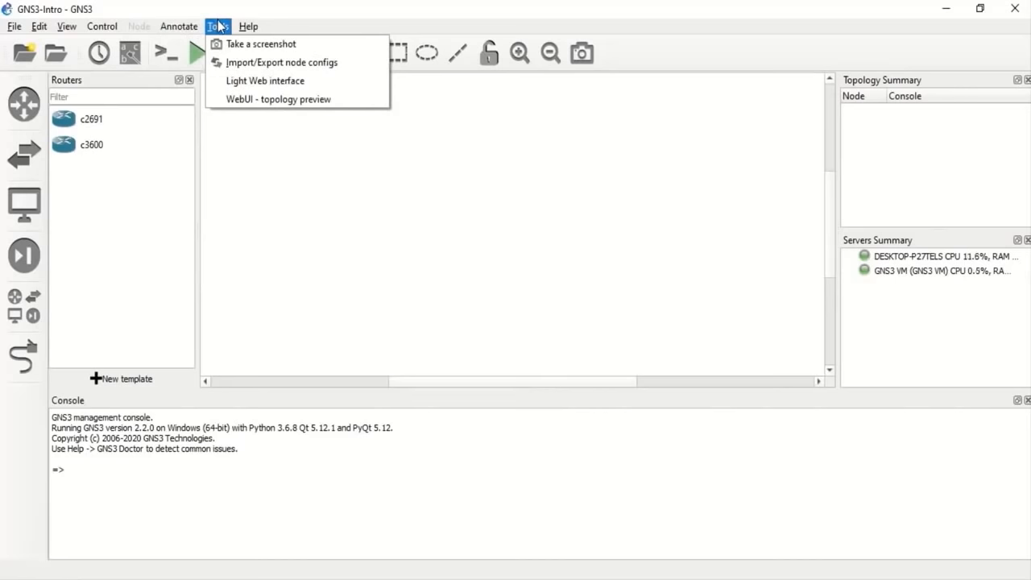
{"action": "left_click", "coordinate": [248, 26]}
{"action": "left_click", "coordinate": [219, 28]}
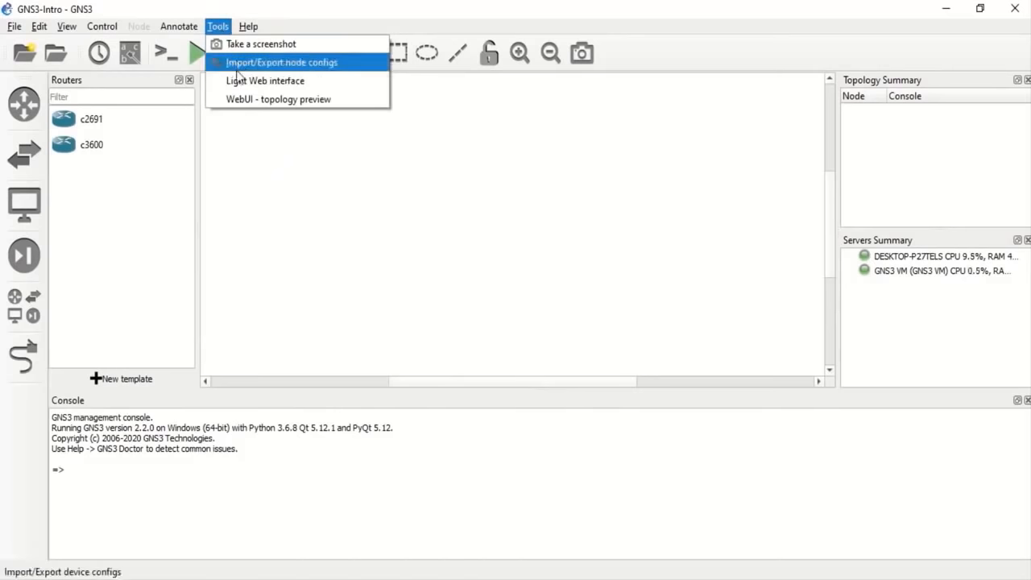
{"action": "left_click", "coordinate": [322, 243]}
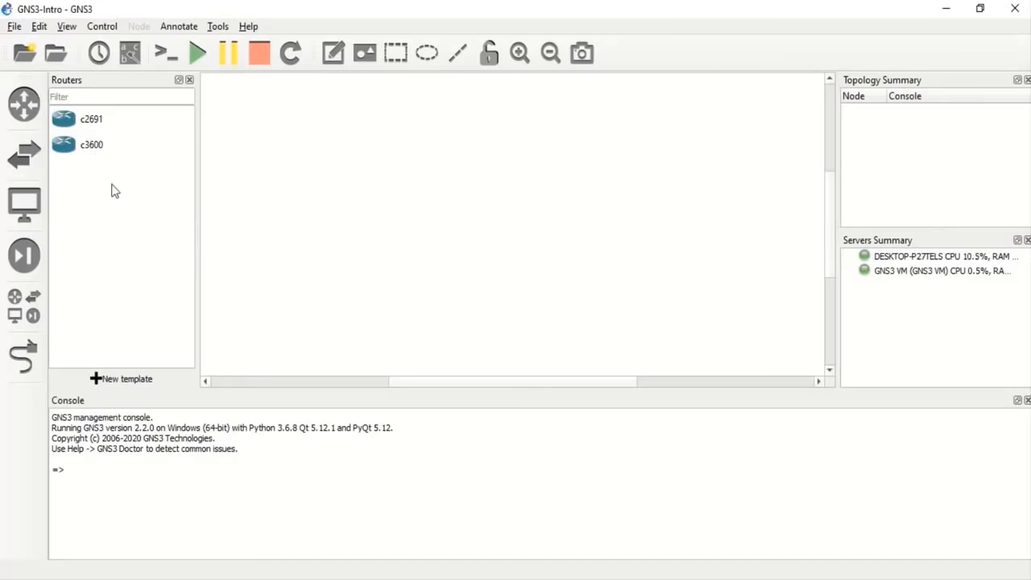
Step: Start a new IOS router template in the preferences, run on the local computer, with C7200-AD.BIN as its IOS image
{"action": "left_click", "coordinate": [40, 26]}
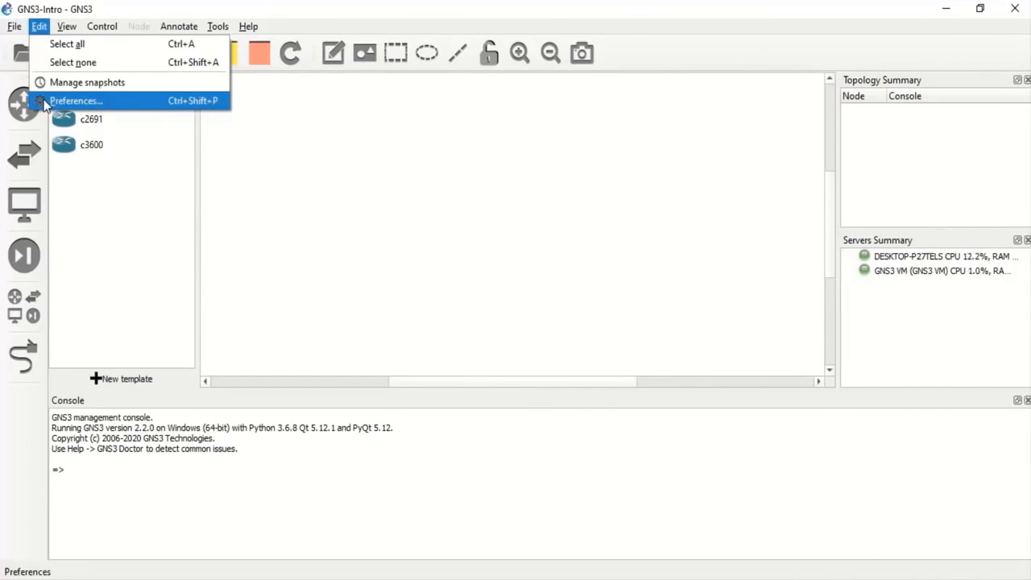
{"action": "left_click", "coordinate": [73, 101]}
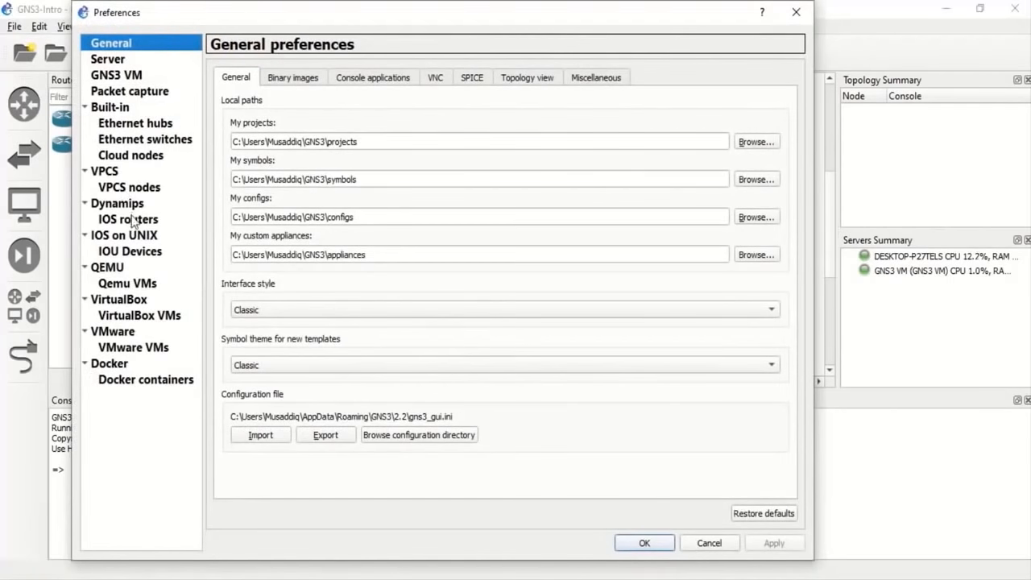
{"action": "left_click", "coordinate": [131, 221]}
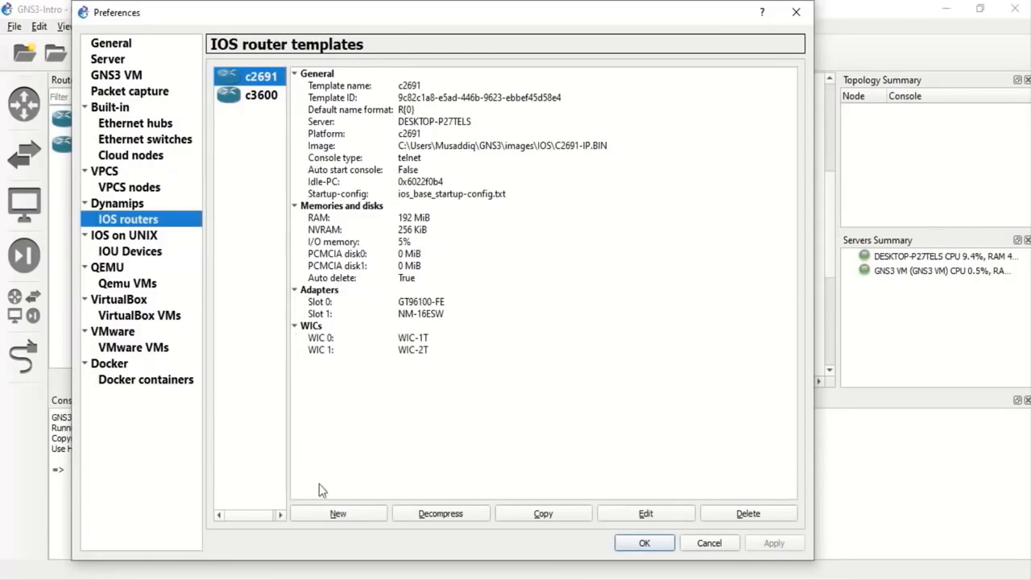
{"action": "left_click", "coordinate": [328, 514]}
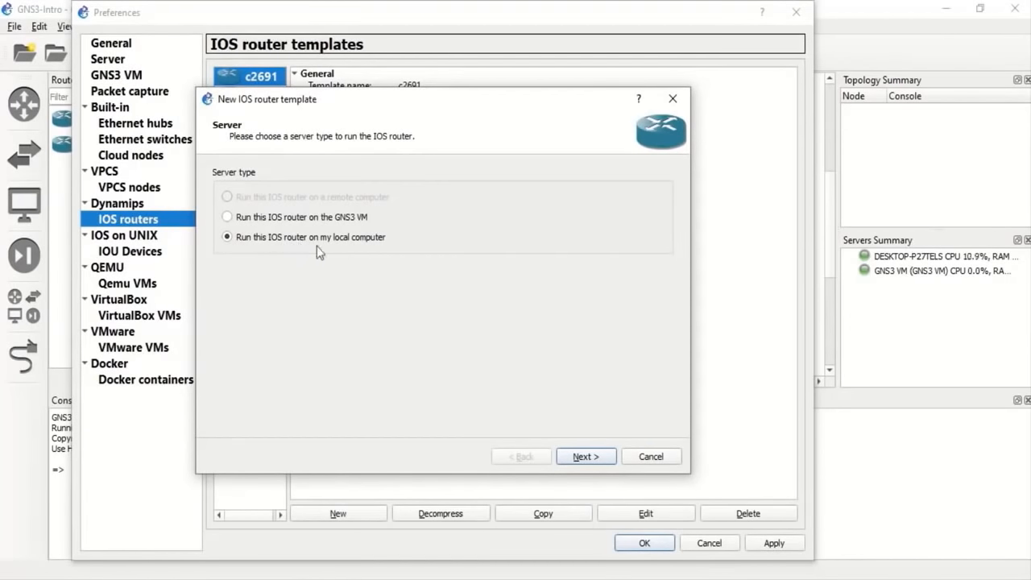
{"action": "left_click", "coordinate": [579, 460]}
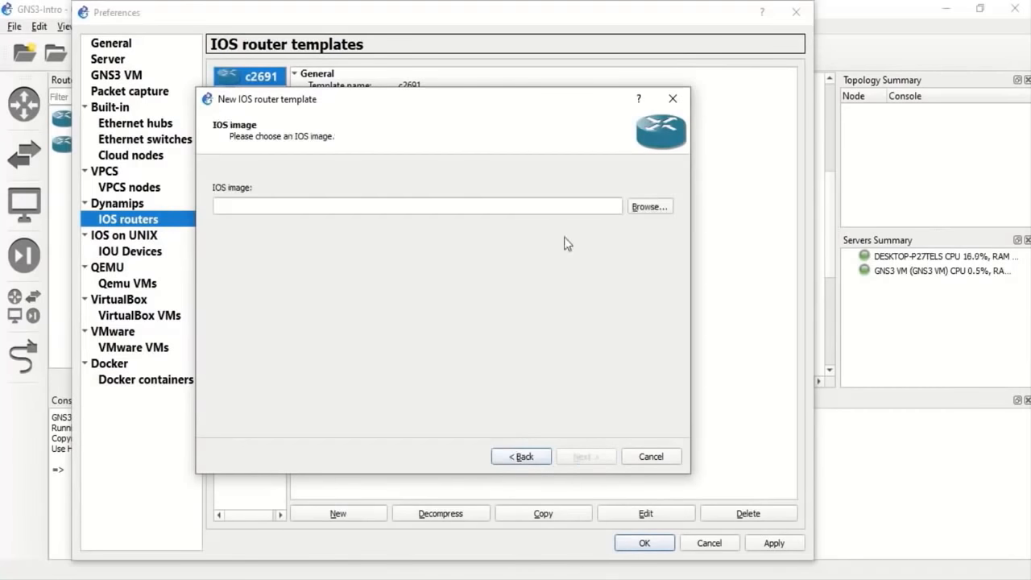
{"action": "left_click", "coordinate": [650, 207]}
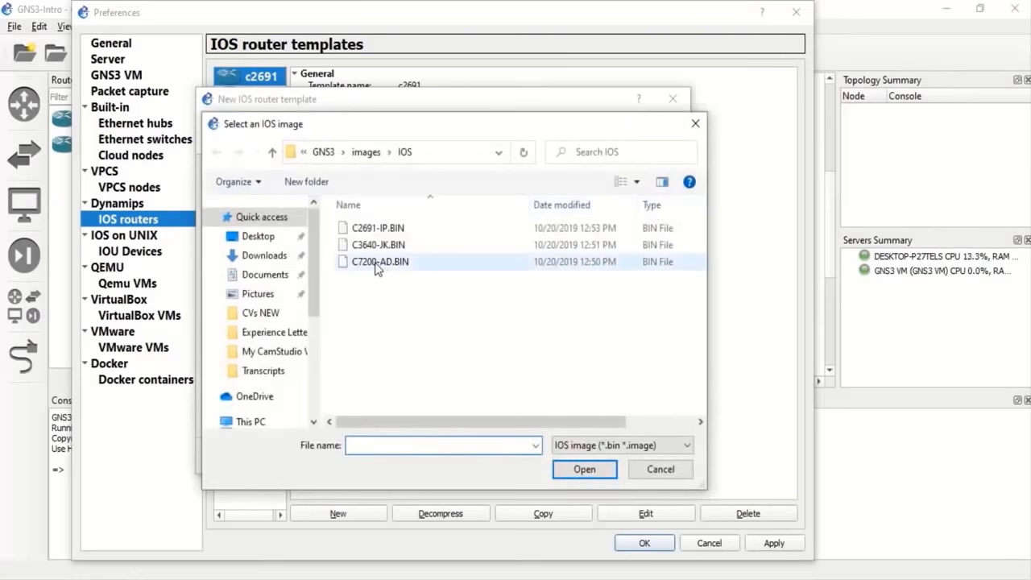
{"action": "left_click", "coordinate": [376, 263]}
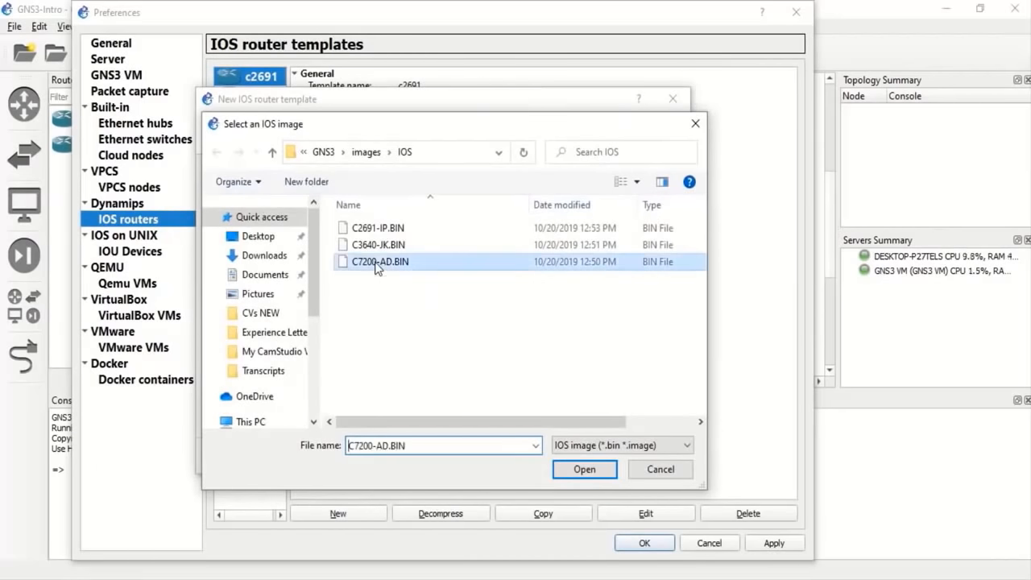
{"action": "double_click", "coordinate": [376, 262]}
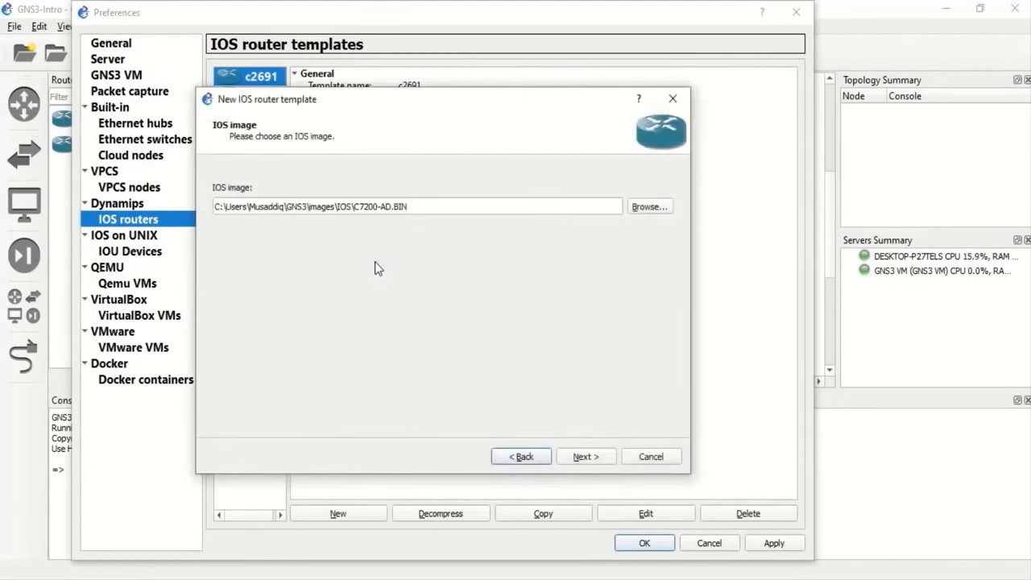
Step: Accept the name c7200, the c7200 platform and 512 MiB of default RAM for the new router template
{"action": "left_click", "coordinate": [586, 457]}
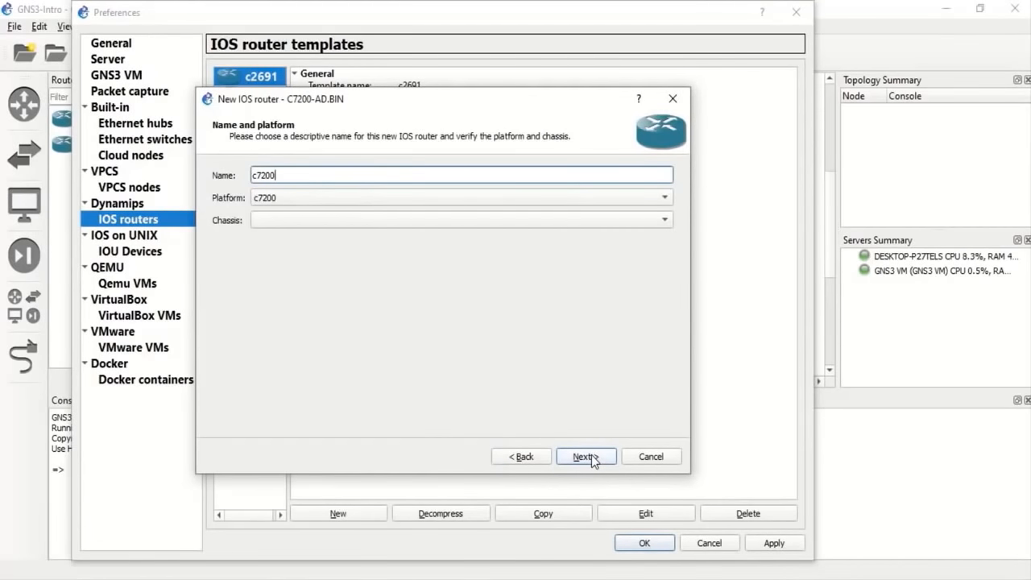
{"action": "left_click", "coordinate": [592, 457]}
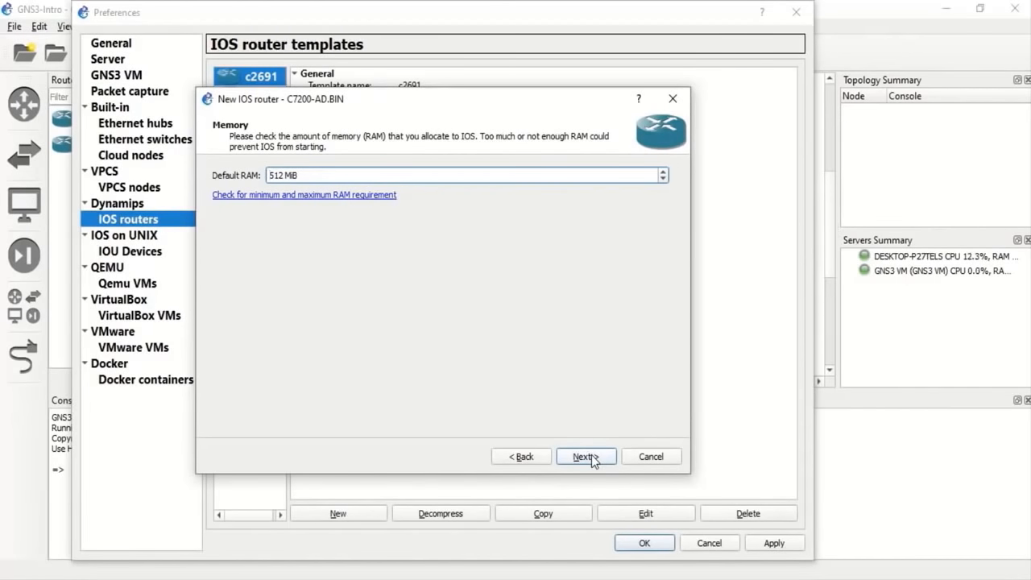
{"action": "left_click", "coordinate": [586, 457]}
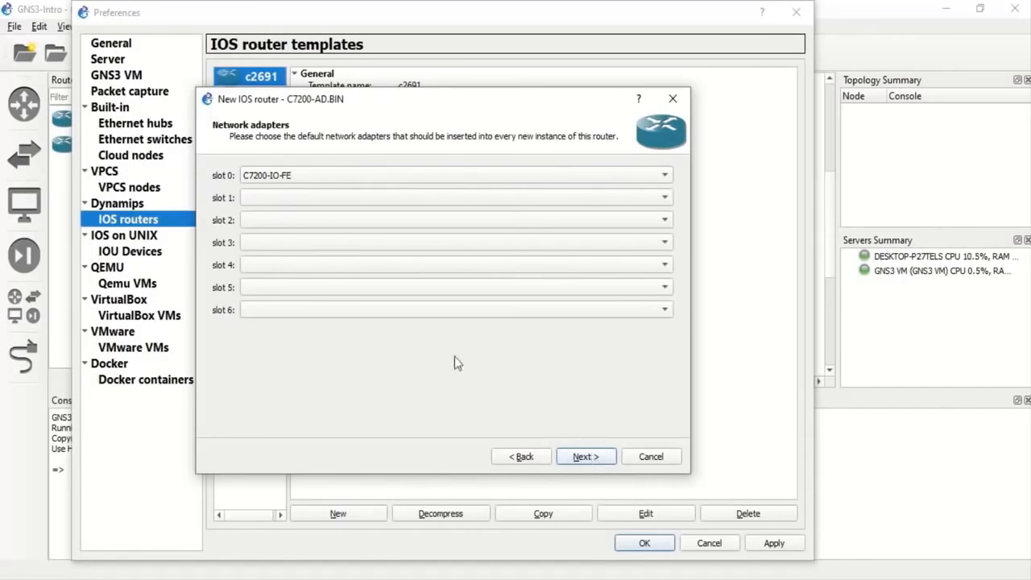
Step: Assign the network adapters PA-8T to slot 1, PA-GE to slot 2, PA-2FE-TX to slot 3 and PA-8E to slot 4
{"action": "left_click", "coordinate": [250, 200]}
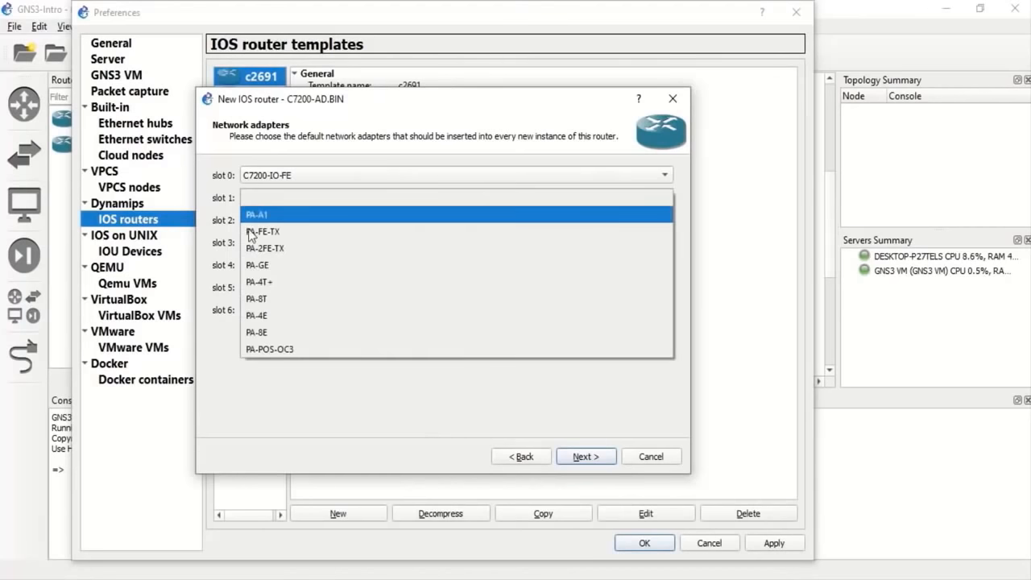
{"action": "left_click", "coordinate": [274, 300]}
{"action": "left_click", "coordinate": [271, 223]}
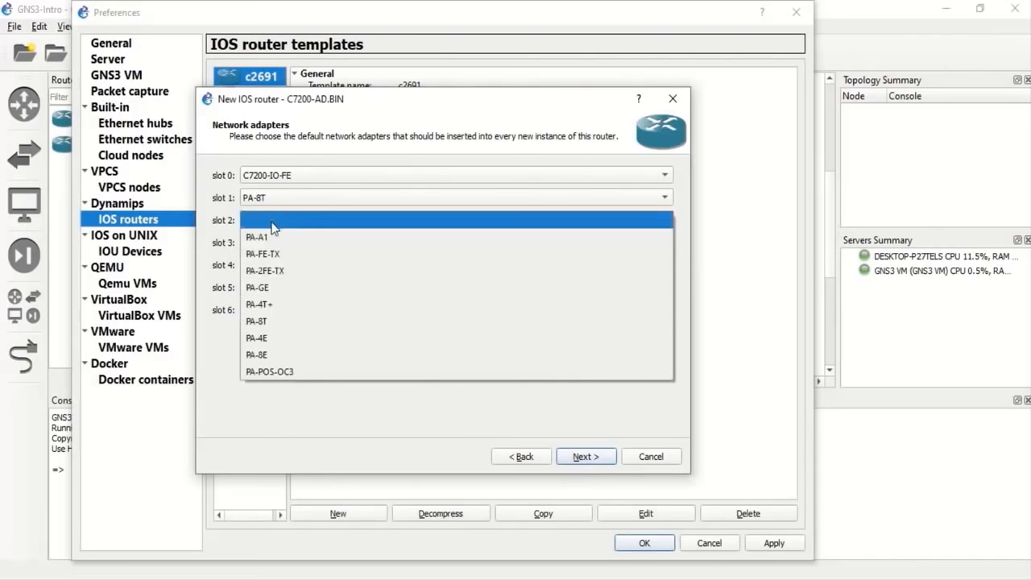
{"action": "left_click", "coordinate": [265, 291]}
{"action": "left_click", "coordinate": [266, 243]}
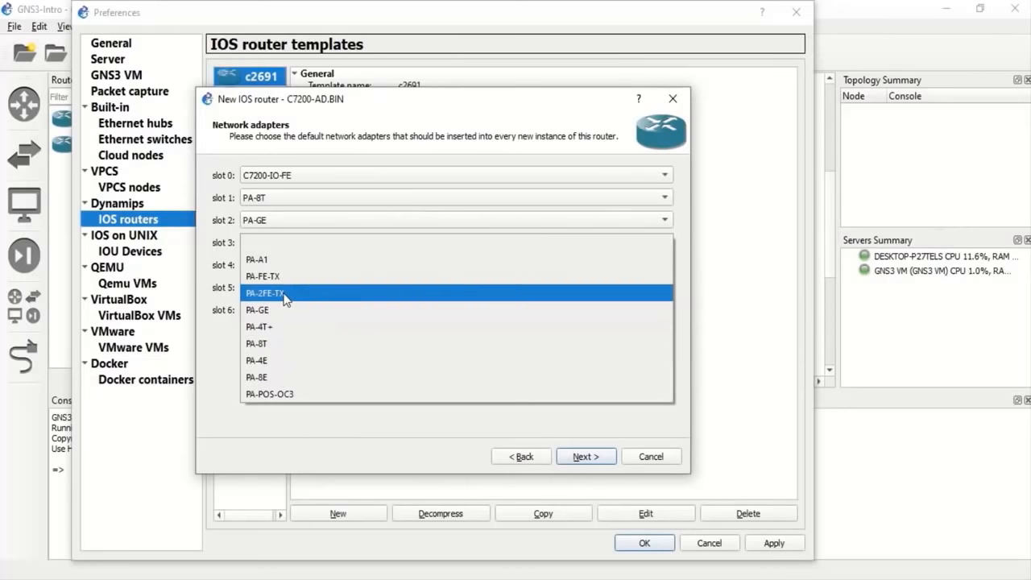
{"action": "left_click", "coordinate": [283, 295]}
{"action": "left_click", "coordinate": [266, 265]}
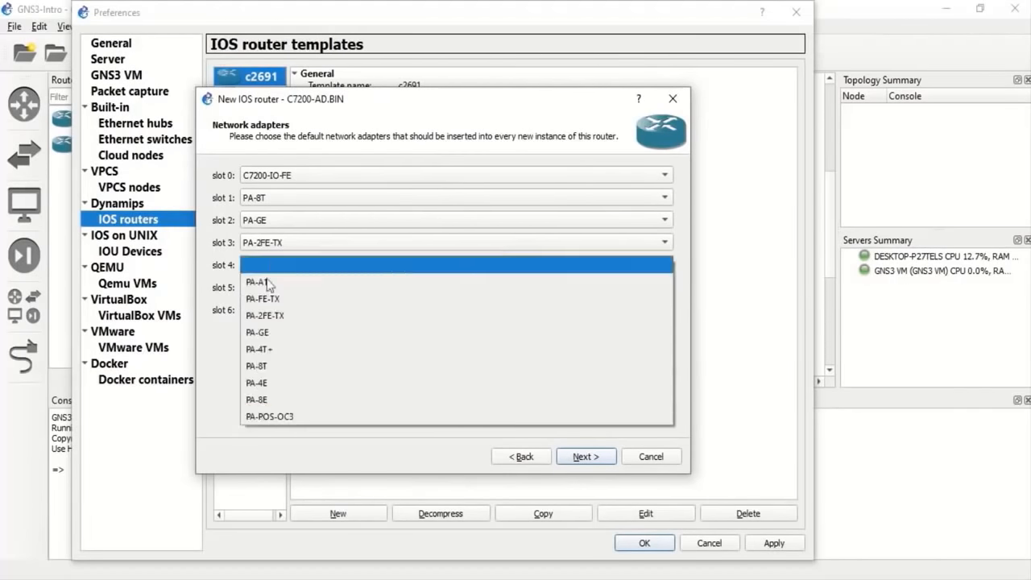
{"action": "left_click", "coordinate": [259, 400]}
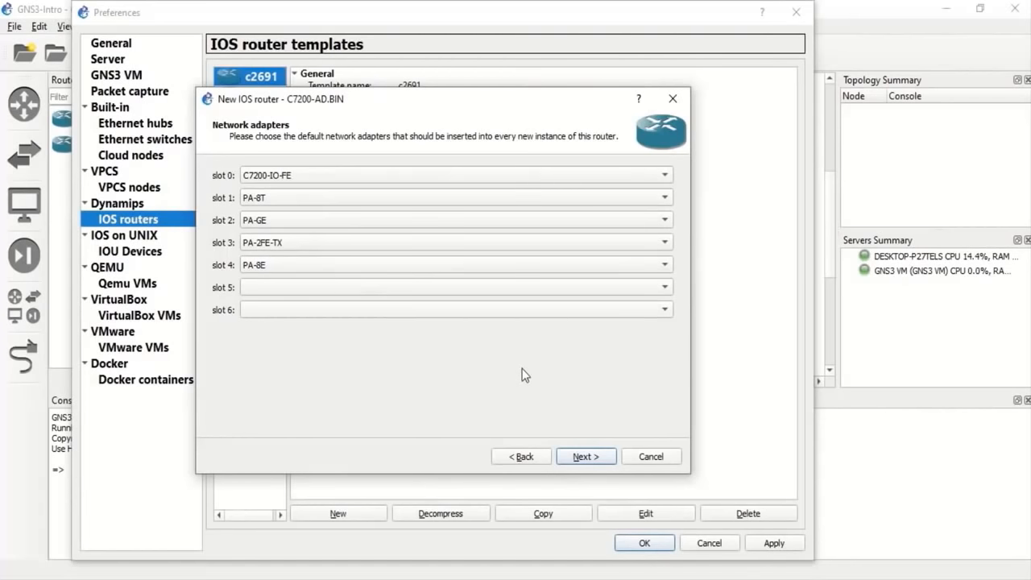
{"action": "left_click", "coordinate": [585, 456]}
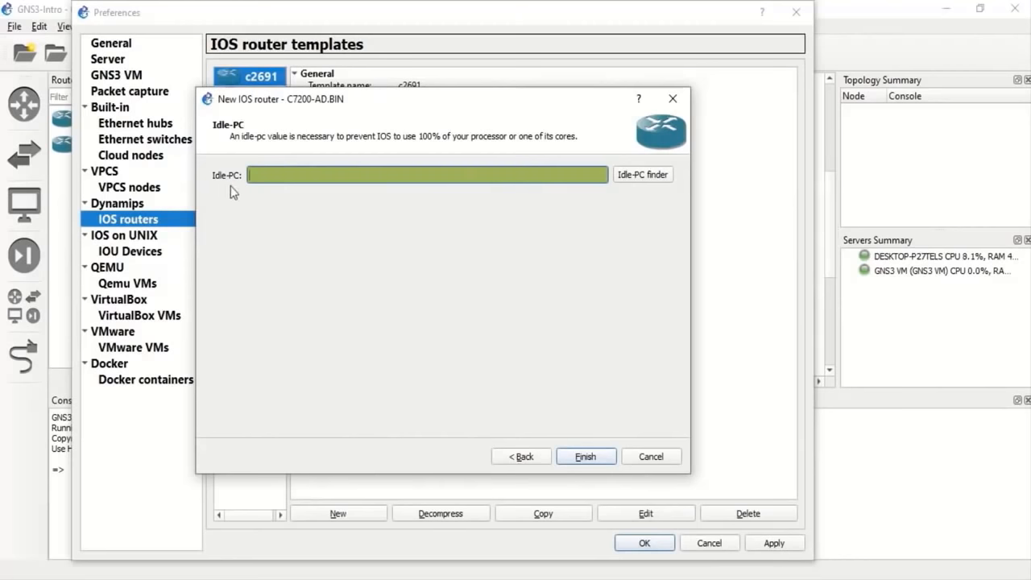
Step: Find a suitable Idle-PC value for the C7200 image, finish the template and apply the preferences
{"action": "left_click", "coordinate": [656, 178]}
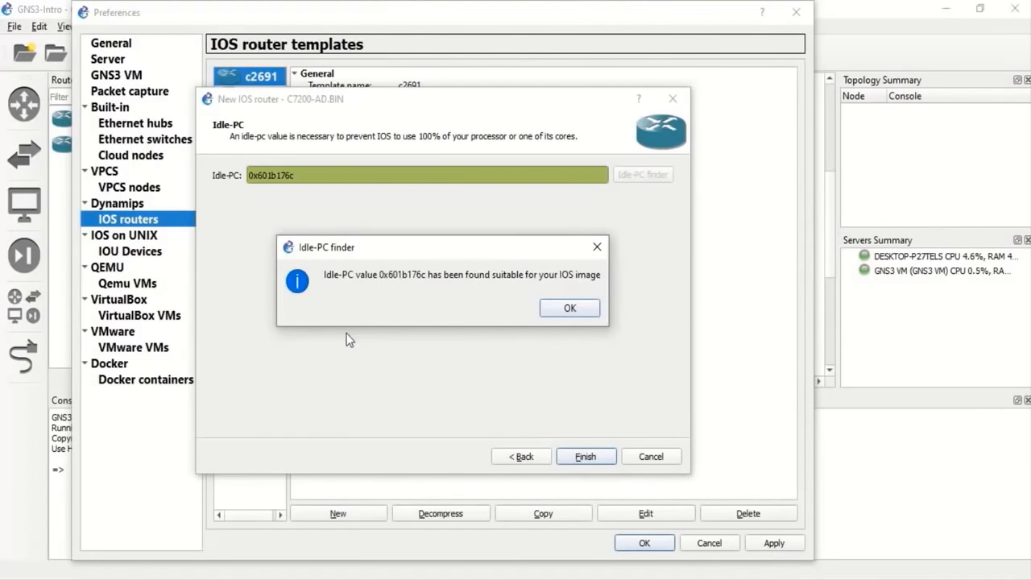
{"action": "left_click", "coordinate": [568, 310]}
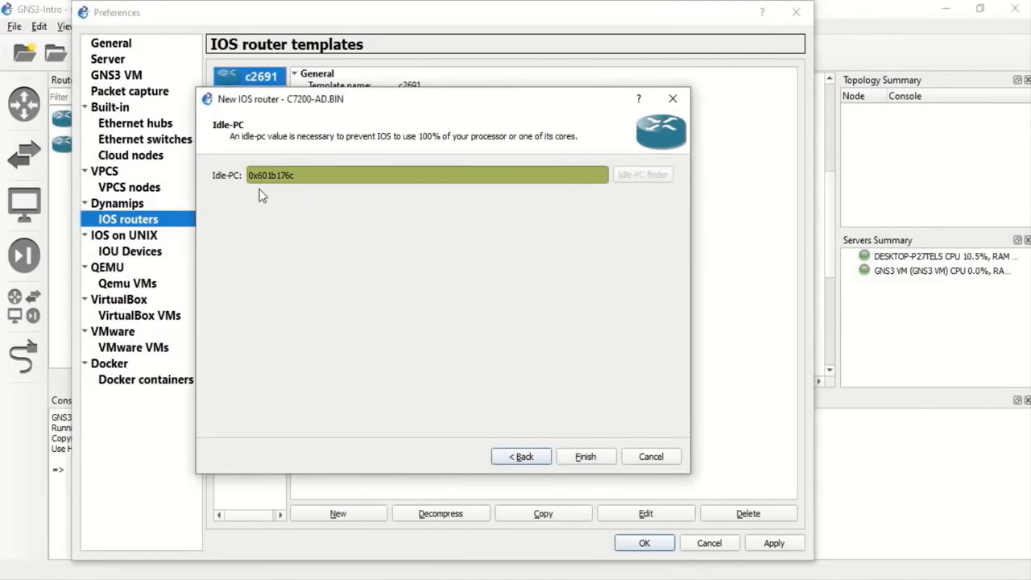
{"action": "left_click", "coordinate": [585, 458]}
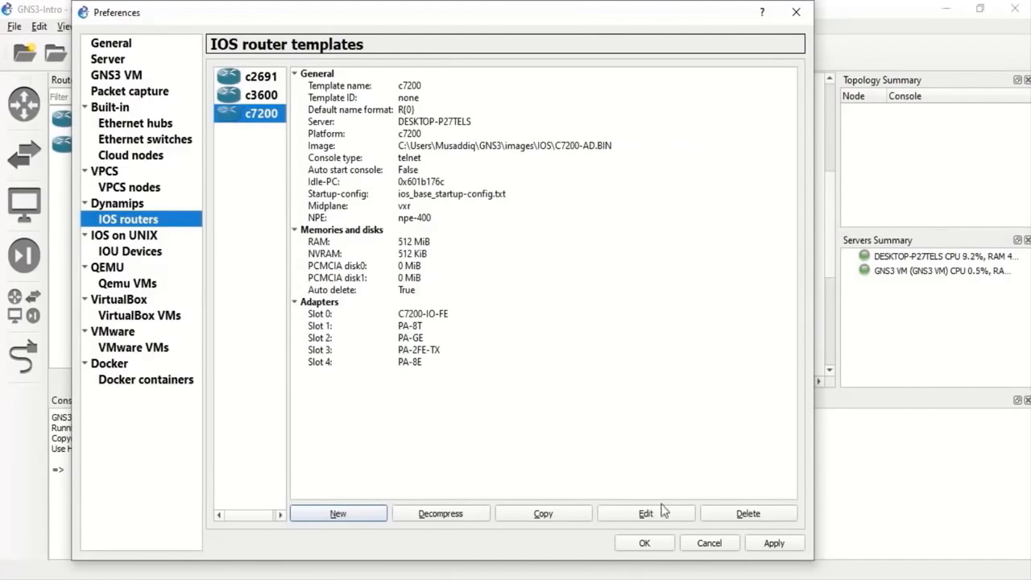
{"action": "left_click", "coordinate": [773, 543]}
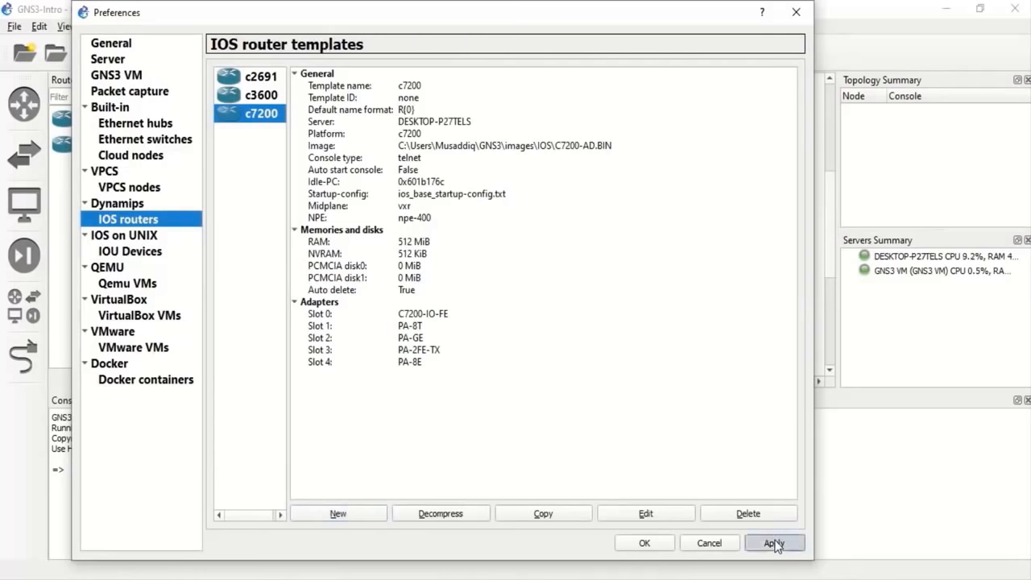
{"action": "left_click", "coordinate": [645, 543]}
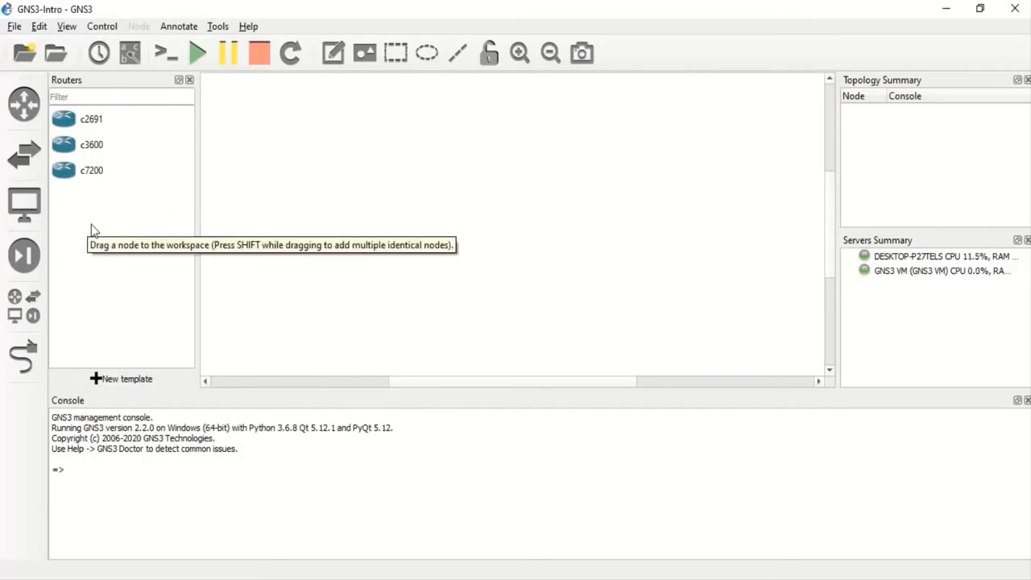
Step: Place two c7200 routers side by side in the workspace
{"action": "left_click", "coordinate": [71, 177]}
{"action": "left_click_drag", "start_coordinate": [71, 177], "coordinate": [349, 193]}
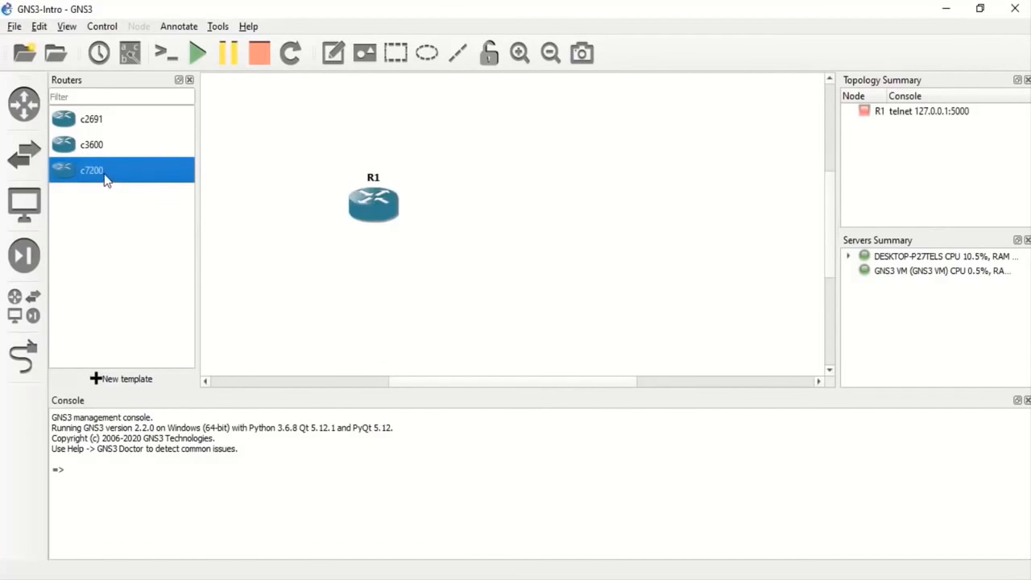
{"action": "left_click_drag", "start_coordinate": [108, 178], "coordinate": [607, 214]}
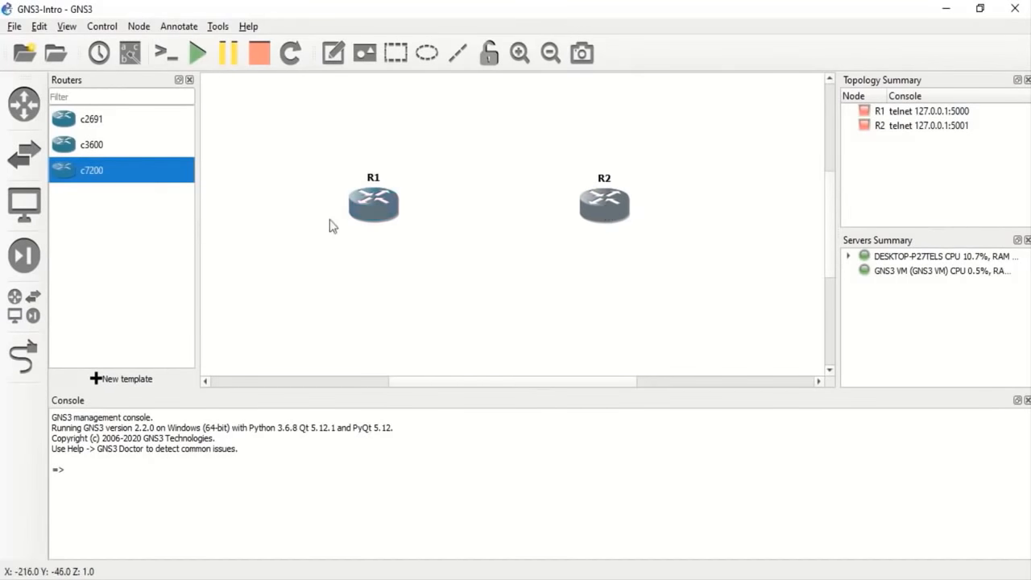
Step: Link R1 and R2 through their FastEthernet0/0 interfaces and stop adding links
{"action": "left_click", "coordinate": [23, 357]}
{"action": "left_click", "coordinate": [388, 196]}
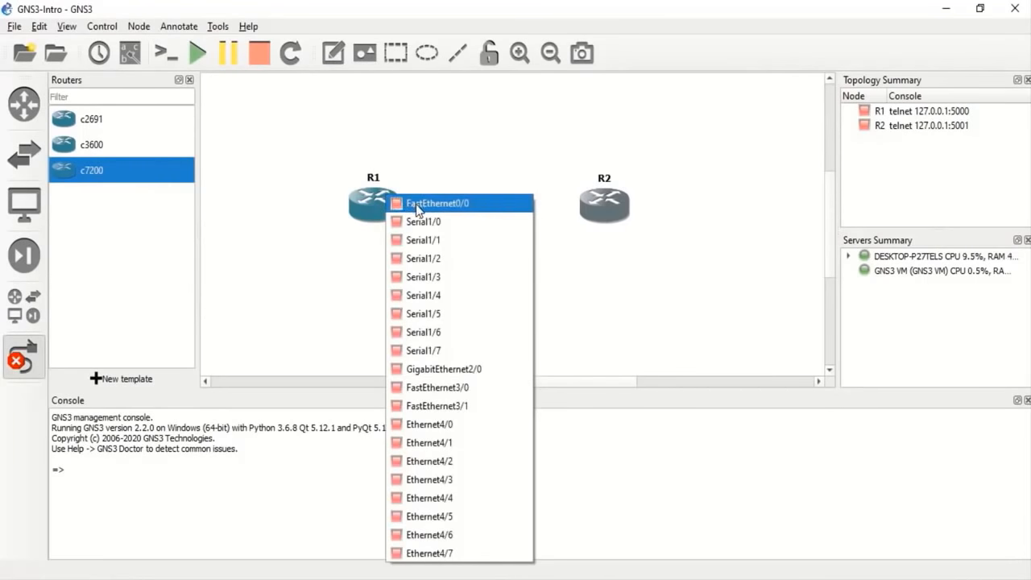
{"action": "left_click", "coordinate": [416, 204]}
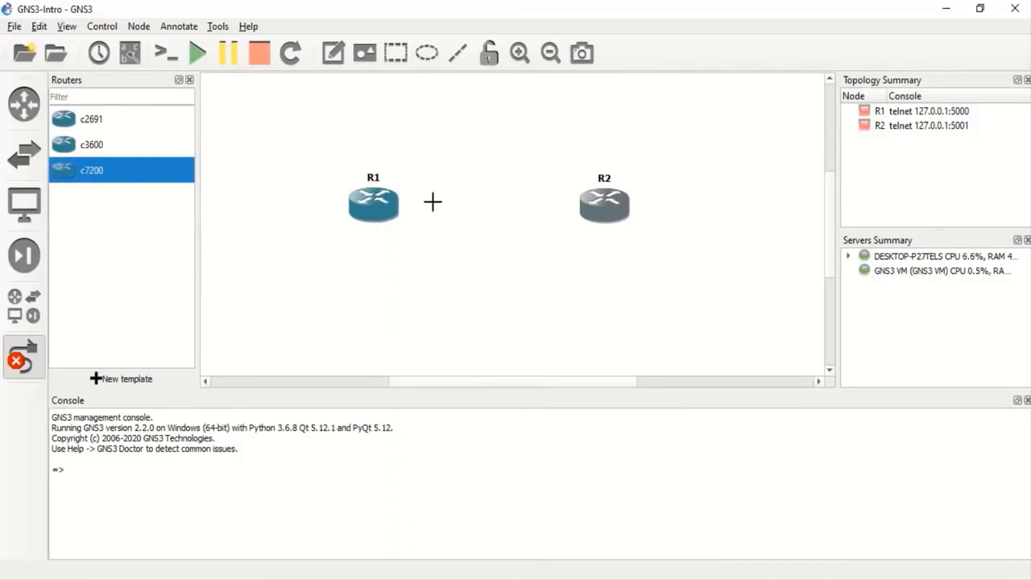
{"action": "left_click", "coordinate": [602, 207]}
{"action": "left_click", "coordinate": [625, 215]}
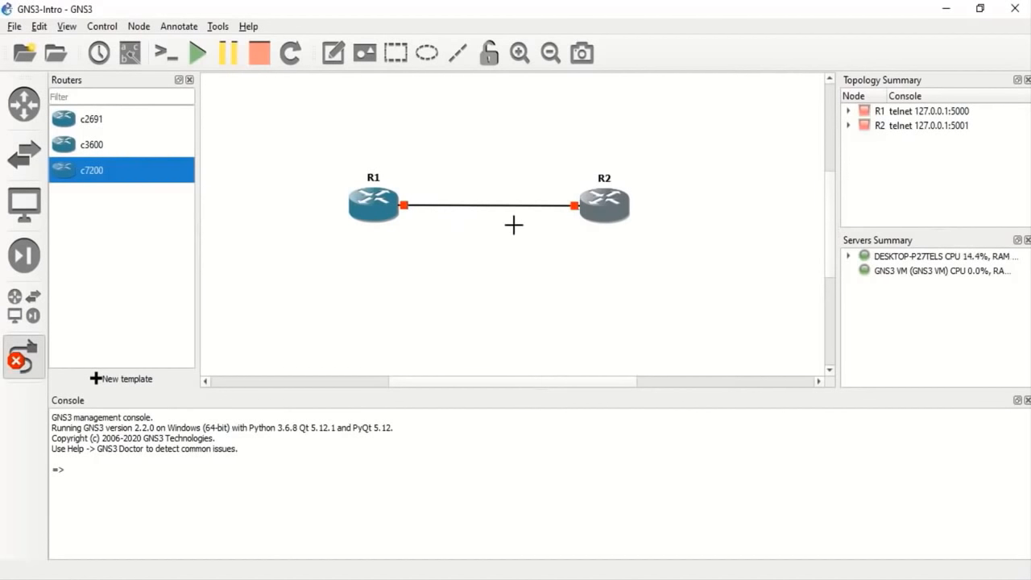
{"action": "key", "text": "Escape"}
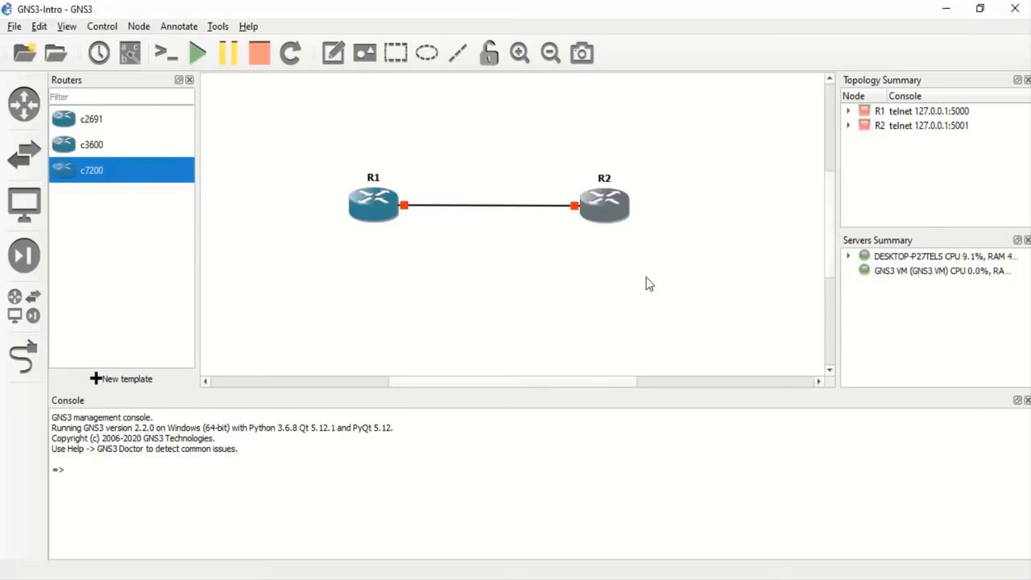
Step: Start both routers together and open the console of R1
{"action": "left_click_drag", "start_coordinate": [668, 261], "coordinate": [263, 143]}
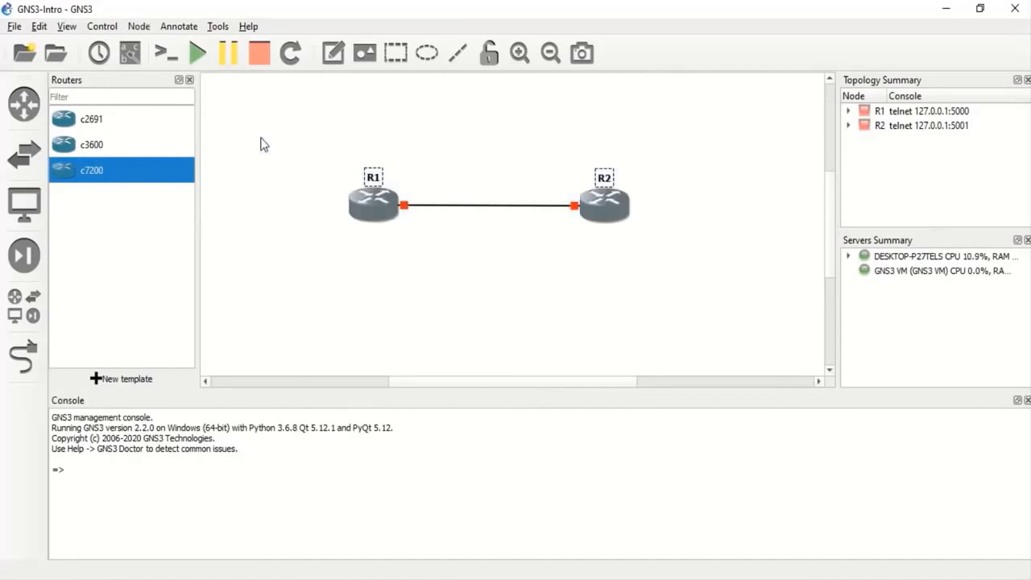
{"action": "left_click", "coordinate": [196, 54]}
{"action": "left_click", "coordinate": [381, 214]}
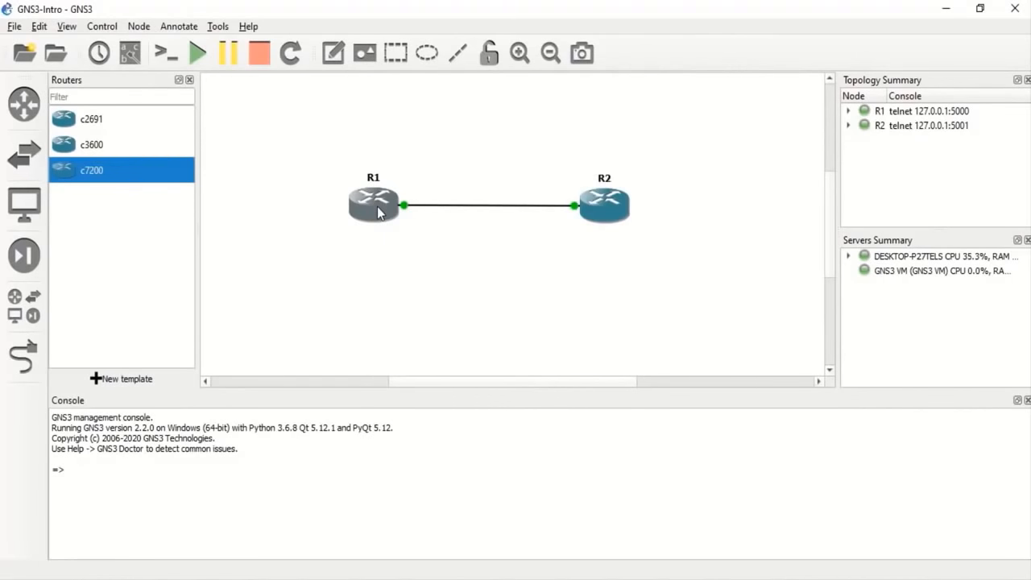
{"action": "double_click", "coordinate": [377, 207]}
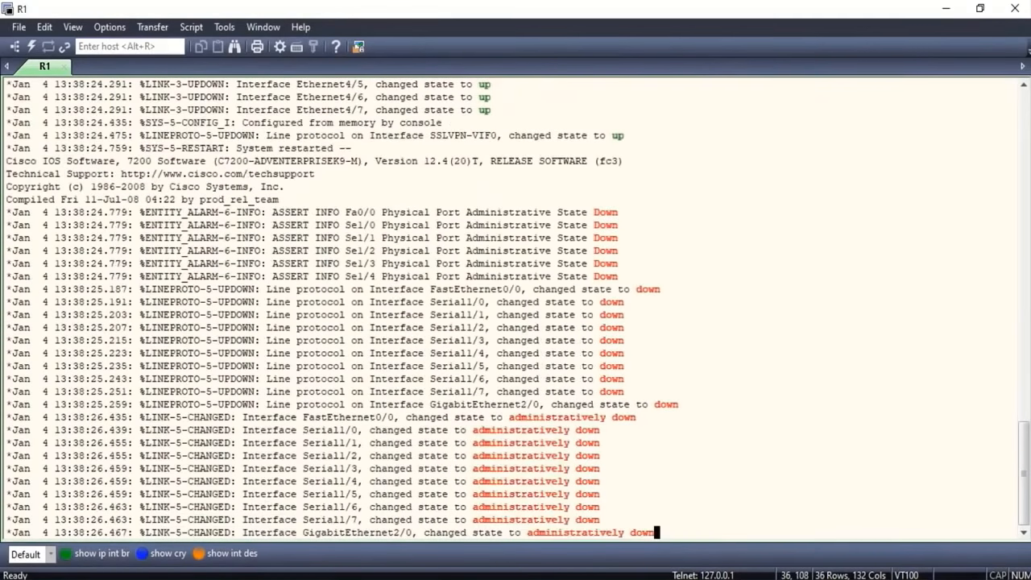
Step: Bring up the R1# prompt and move the boot messages out of view with blank prompt lines
{"action": "key", "text": "Return"}
{"action": "key", "text": "Return"}
{"action": "key", "text": "Return"}
{"action": "key", "text": "Return"}
{"action": "key", "text": "Return"}
{"action": "key", "text": "Return"}
{"action": "key", "text": "Return"}
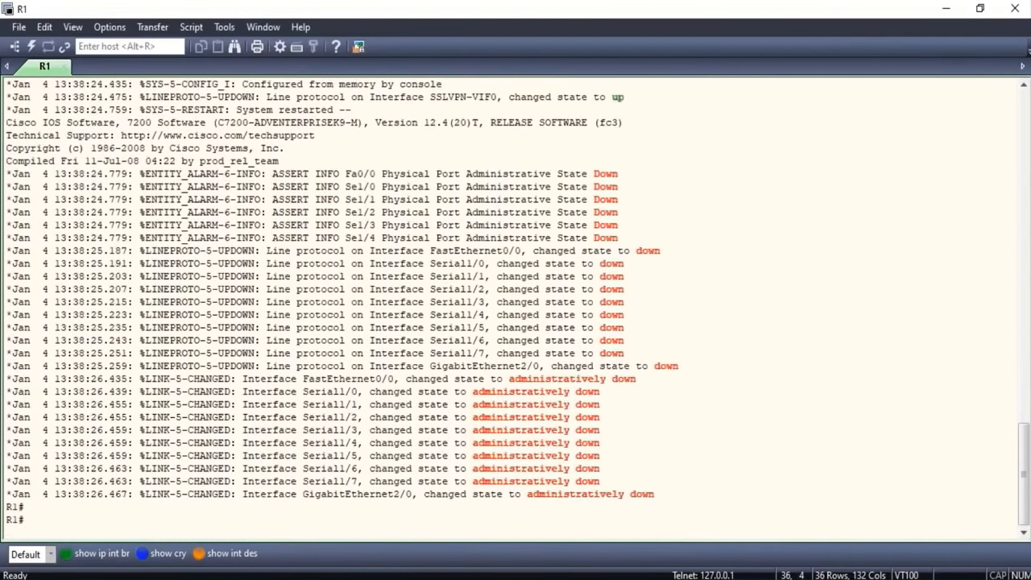
{"action": "key", "text": "Return"}
{"action": "key", "text": "Return"}
{"action": "key", "text": "Return"}
{"action": "key", "text": "Return"}
{"action": "key", "text": "Return"}
{"action": "key", "text": "Return"}
{"action": "key", "text": "Return"}
{"action": "key", "text": "Return"}
{"action": "key", "text": "Return"}
{"action": "key", "text": "Return"}
{"action": "key", "text": "Return"}
{"action": "key", "text": "Return"}
{"action": "key", "text": "Return"}
{"action": "key", "text": "Return"}
{"action": "key", "text": "Return"}
{"action": "key", "text": "Return"}
{"action": "key", "text": "Return"}
{"action": "key", "text": "Return"}
{"action": "key", "text": "Return"}
{"action": "key", "text": "Return"}
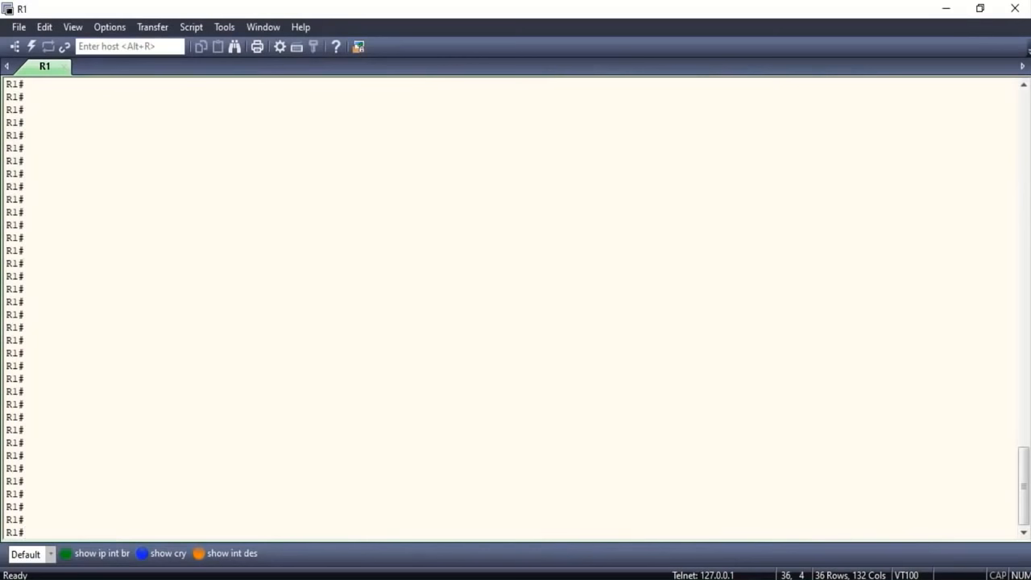
Step: List the IP interface summary of R1 with "sh ip int br" and return to a fresh prompt
{"action": "type", "text": "sh ip int br"}
{"action": "key", "text": "Return"}
{"action": "key", "text": "space"}
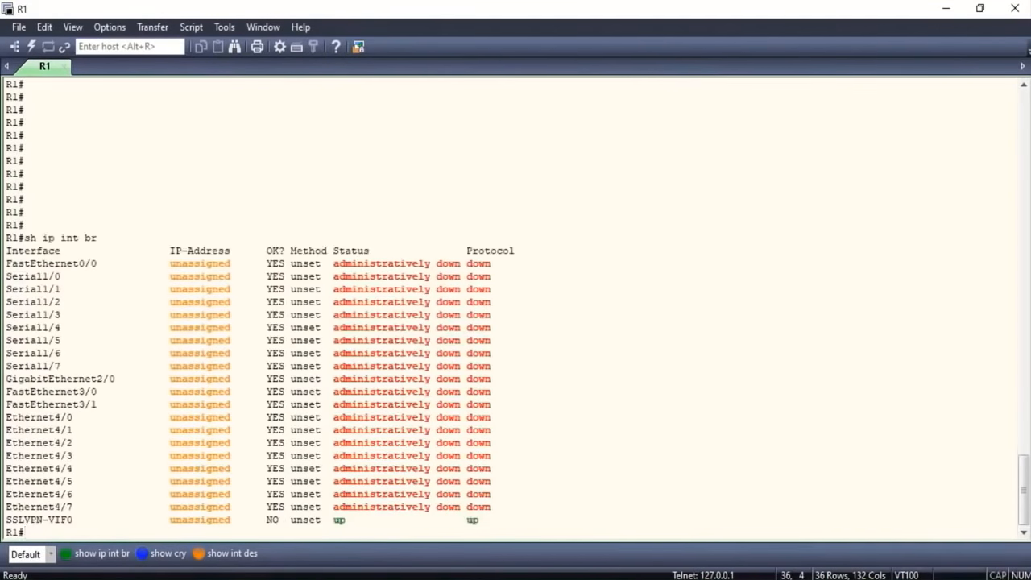
{"action": "key", "text": "Return"}
{"action": "key", "text": "Return"}
{"action": "key", "text": "Return"}
{"action": "key", "text": "Return"}
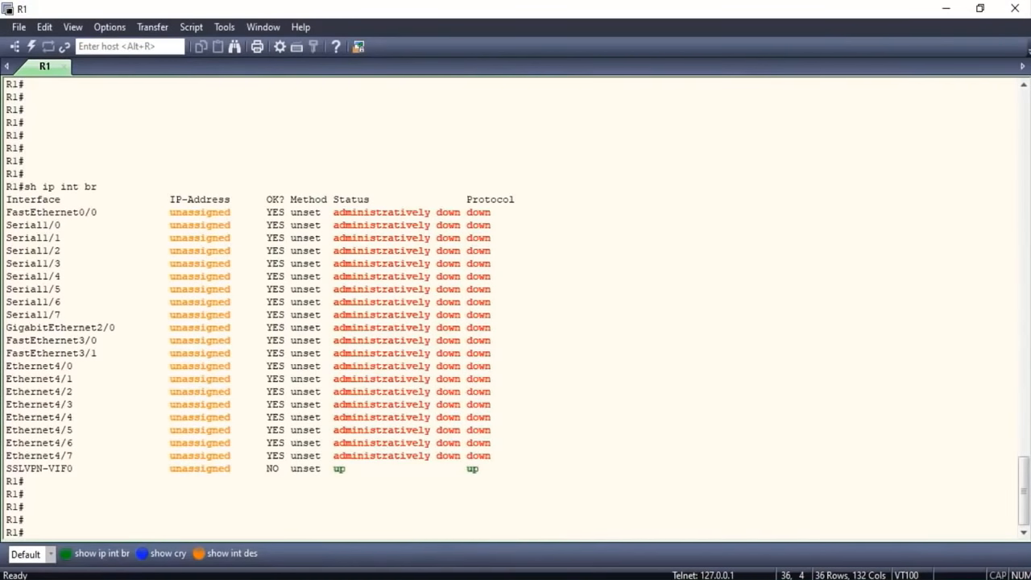
Step: Enter global configuration mode on R1 and set the router's hostname to C7200R
{"action": "type", "text": "config t"}
{"action": "key", "text": "Return"}
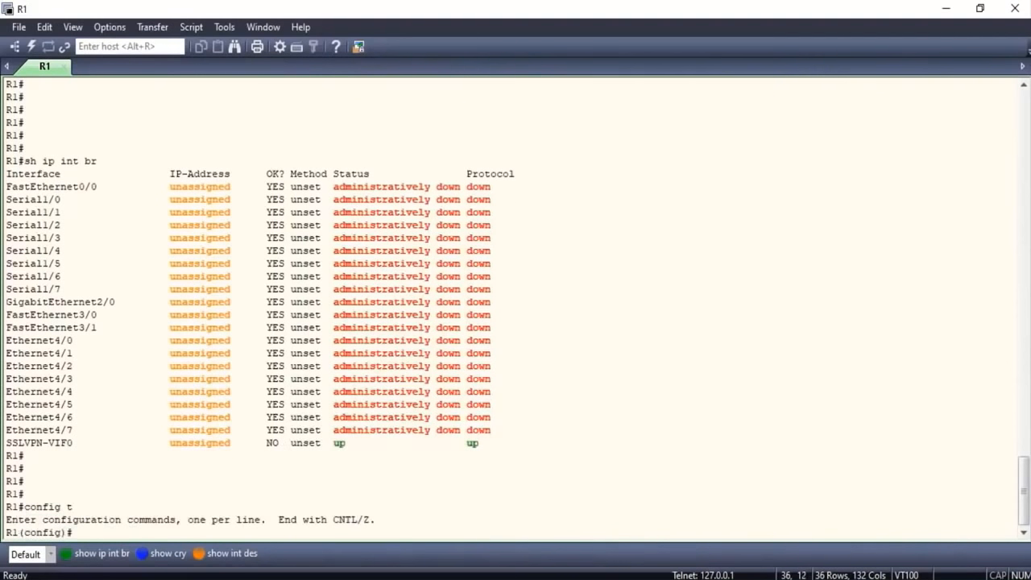
{"action": "key", "text": "Return"}
{"action": "key", "text": "Return"}
{"action": "type", "text": "hos"}
{"action": "key", "text": "Tab"}
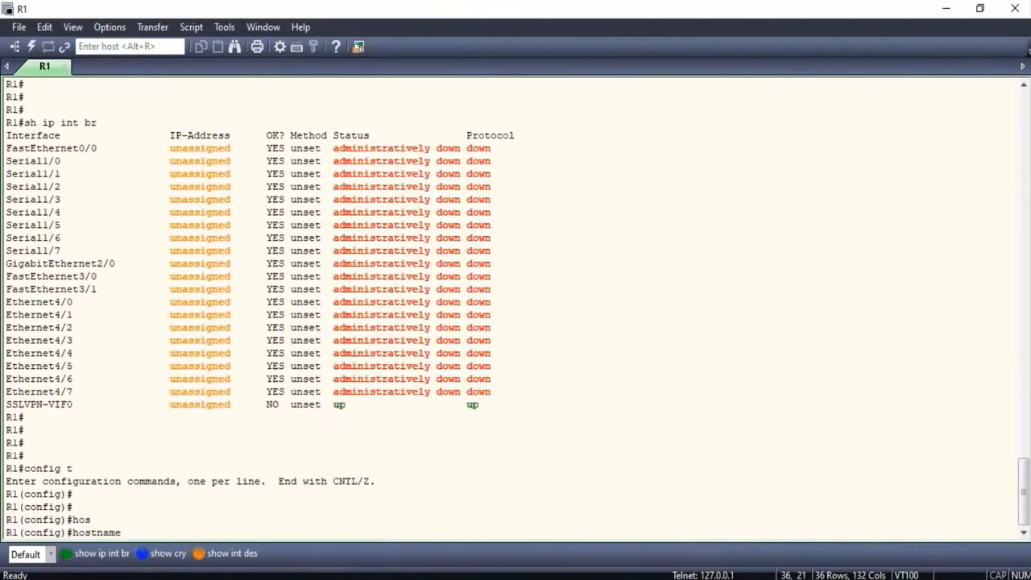
{"action": "type", "text": "C7230"}
{"action": "key", "text": "BackSpace"}
{"action": "key", "text": "BackSpace"}
{"action": "key", "text": "BackSpace"}
{"action": "type", "text": "200R"}
{"action": "key", "text": "Return"}
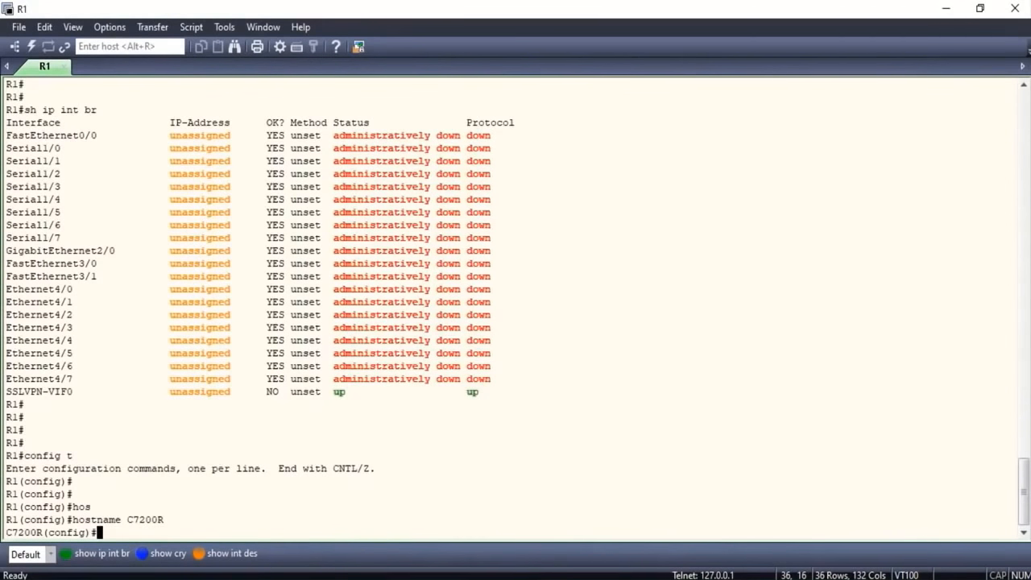
{"action": "key", "text": "Return"}
{"action": "key", "text": "Return"}
{"action": "key", "text": "Return"}
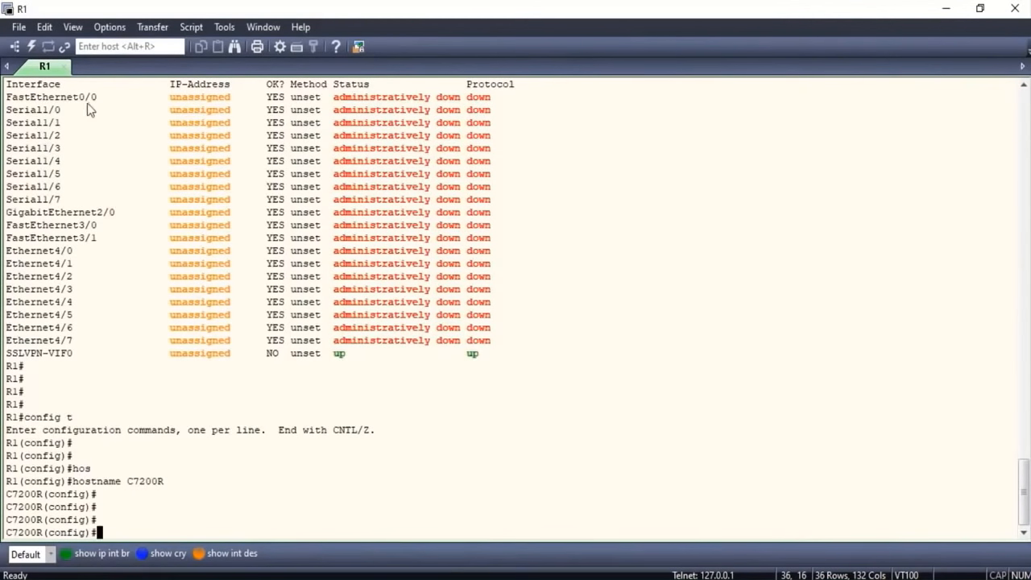
Step: Open the FastEthernet0/0 interface configuration and enable the interface with "no shut"
{"action": "left_click_drag", "start_coordinate": [97, 97], "coordinate": [5, 98]}
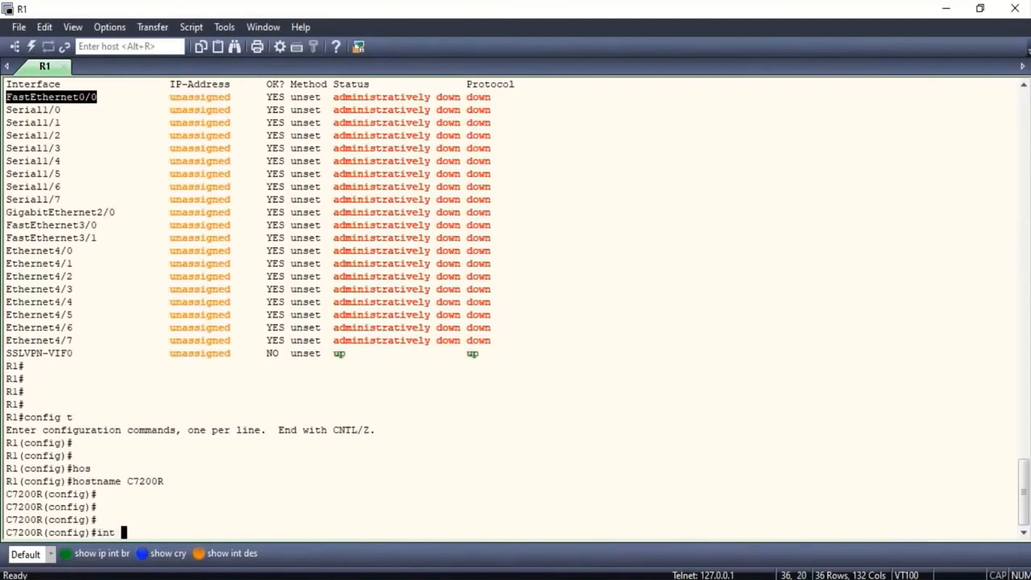
{"action": "type", "text": "FastEthernet0/0"}
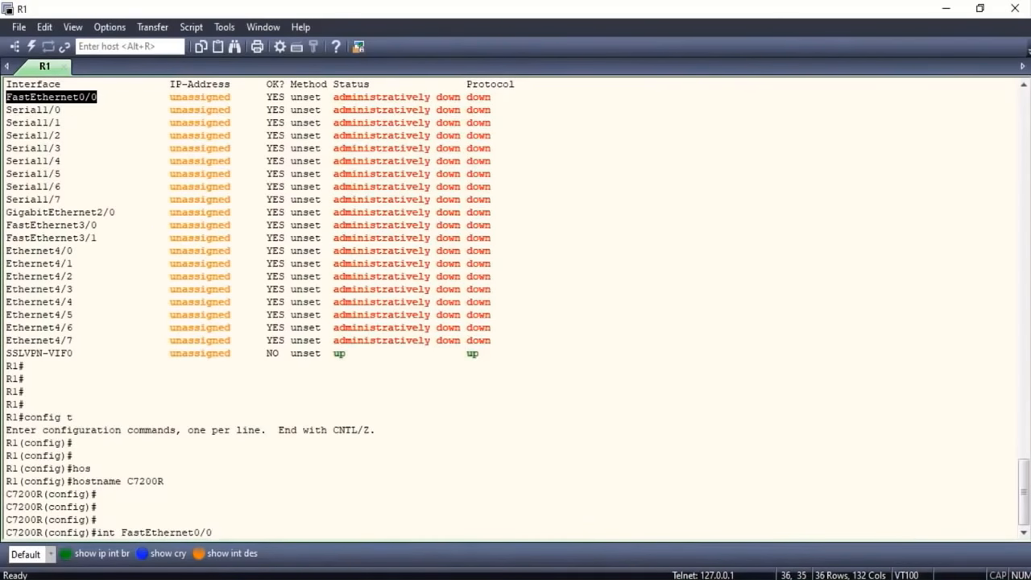
{"action": "key", "text": "Return"}
{"action": "type", "text": "no "}
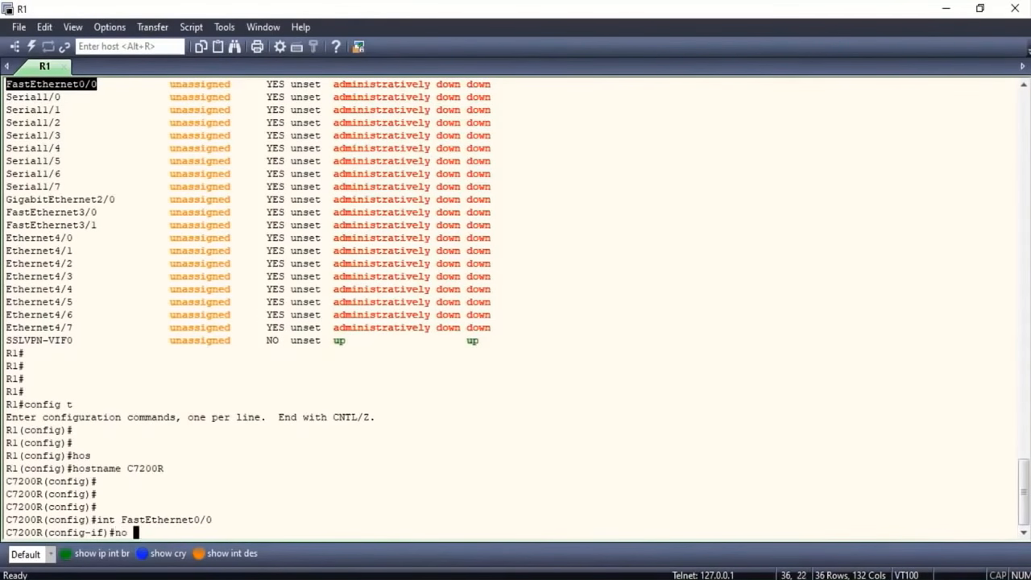
{"action": "type", "text": "sh"}
{"action": "key", "text": "BackSpace"}
{"action": "type", "text": "ut"}
{"action": "key", "text": "Return"}
{"action": "key", "text": "Return"}
Step: Set the FastEthernet0/0 description to "***Connected to R2 ***" and bring up fresh interface prompts
{"action": "type", "text": "des"}
{"action": "key", "text": "Tab"}
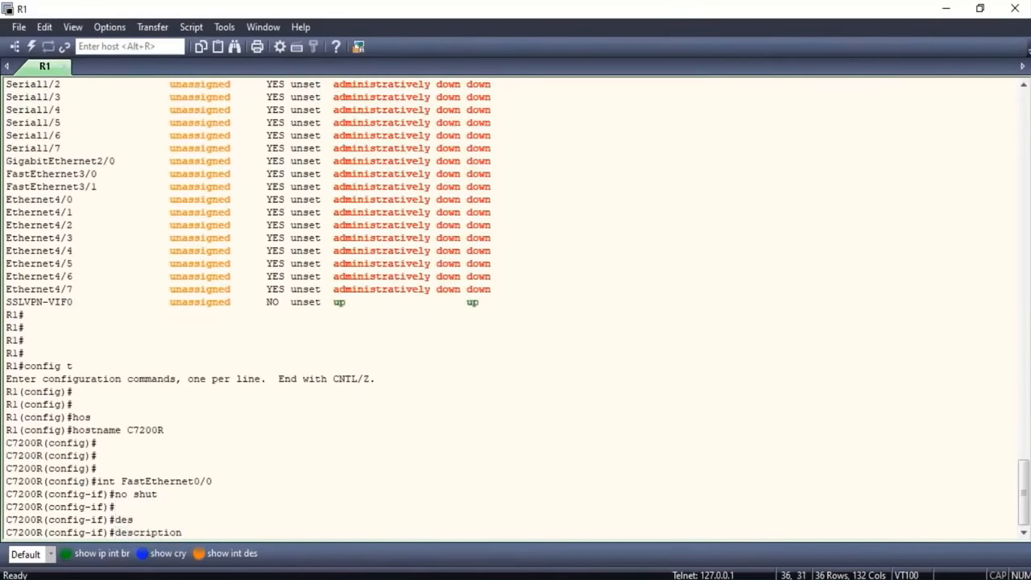
{"action": "type", "text": "***"}
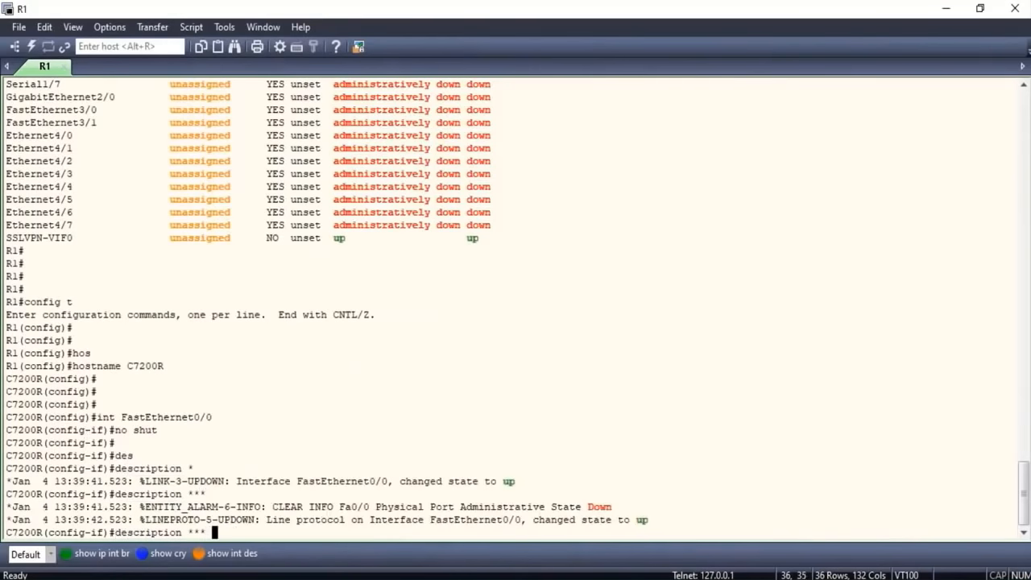
{"action": "type", "text": "Connected to R2***"}
{"action": "key", "text": "Left"}
{"action": "key", "text": "Left"}
{"action": "key", "text": "Left"}
{"action": "key", "text": "Return"}
{"action": "key", "text": "Return"}
{"action": "key", "text": "Return"}
{"action": "key", "text": "Return"}
{"action": "key", "text": "Return"}
{"action": "key", "text": "Return"}
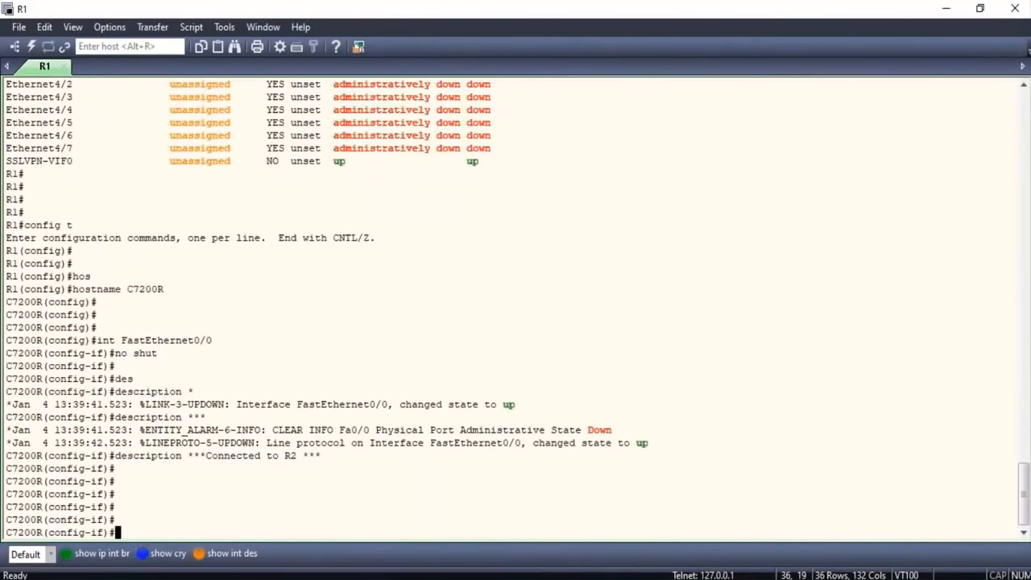
Step: Leave configuration mode, list the interface descriptions with "sh int des", and highlight the Fa0/0 row
{"action": "type", "text": "end"}
{"action": "key", "text": "Return"}
{"action": "key", "text": "Return"}
{"action": "key", "text": "Return"}
{"action": "key", "text": "Return"}
{"action": "key", "text": "Return"}
{"action": "key", "text": "Return"}
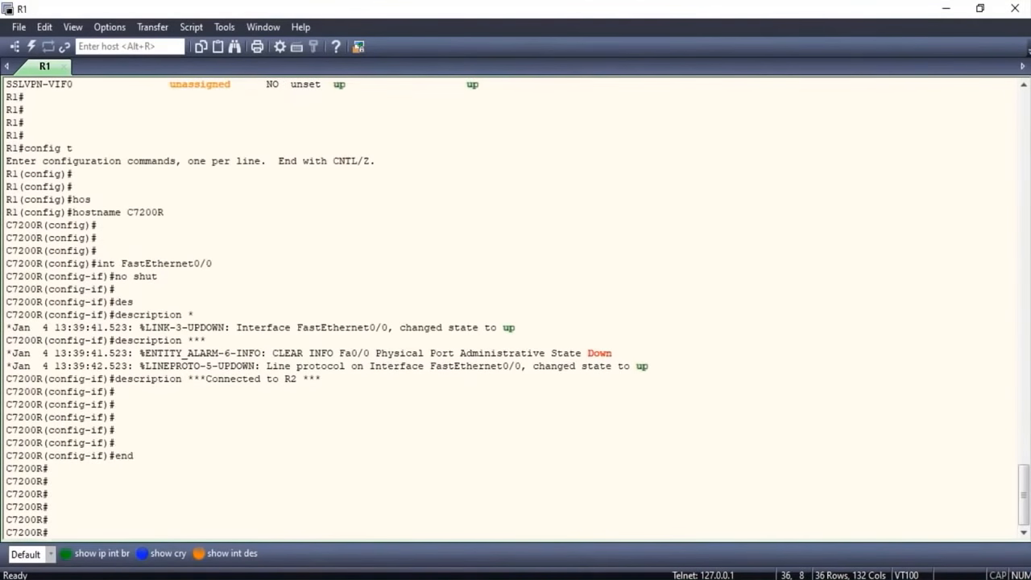
{"action": "type", "text": "sh in"}
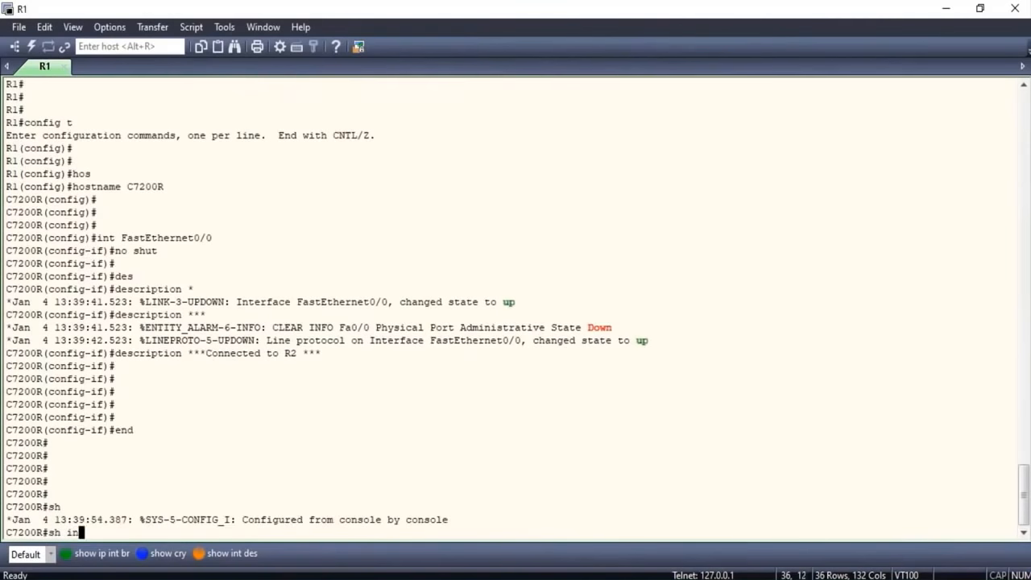
{"action": "type", "text": "t des"}
{"action": "key", "text": "Return"}
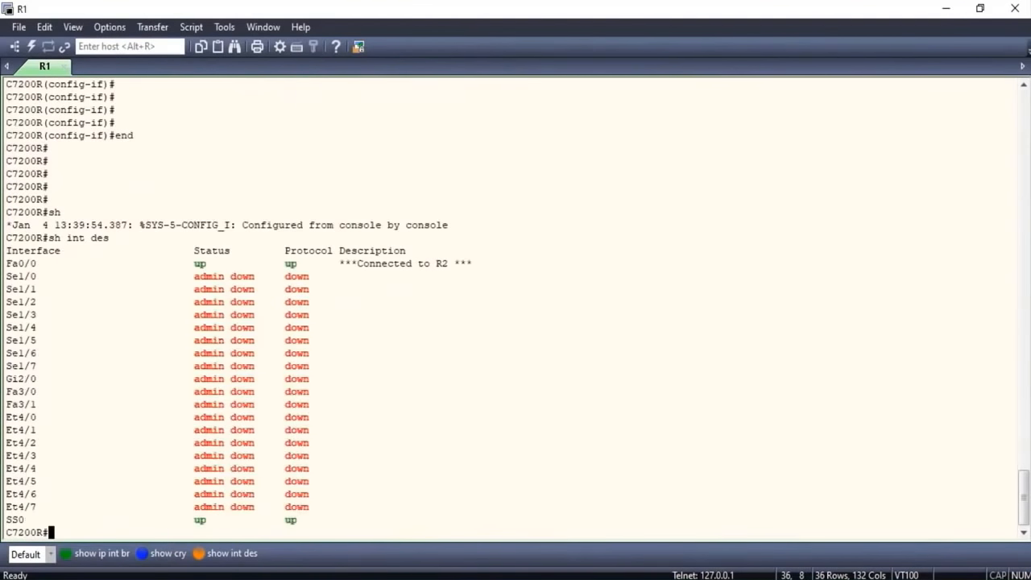
{"action": "triple_click", "coordinate": [33, 266]}
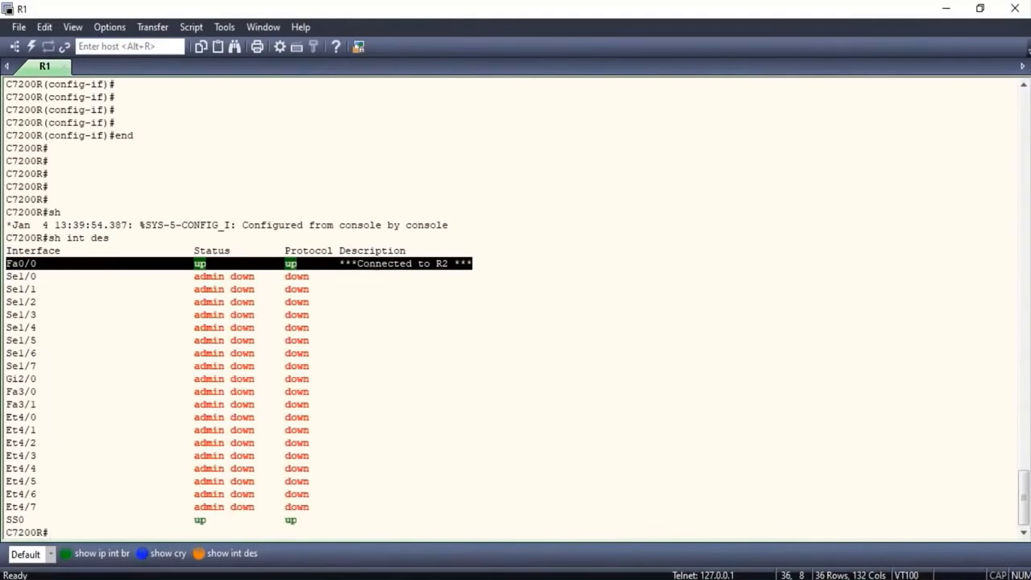
Step: Save the router's running configuration with "wr" and return to a fresh prompt
{"action": "key", "text": "Return"}
{"action": "key", "text": "Return"}
{"action": "key", "text": "Return"}
{"action": "key", "text": "Return"}
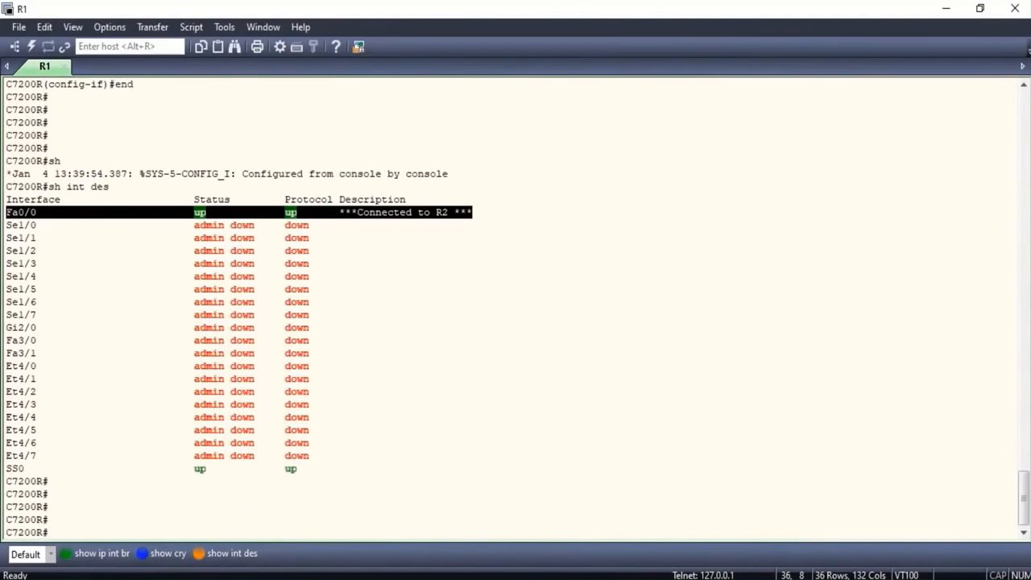
{"action": "type", "text": "wr"}
{"action": "key", "text": "Return"}
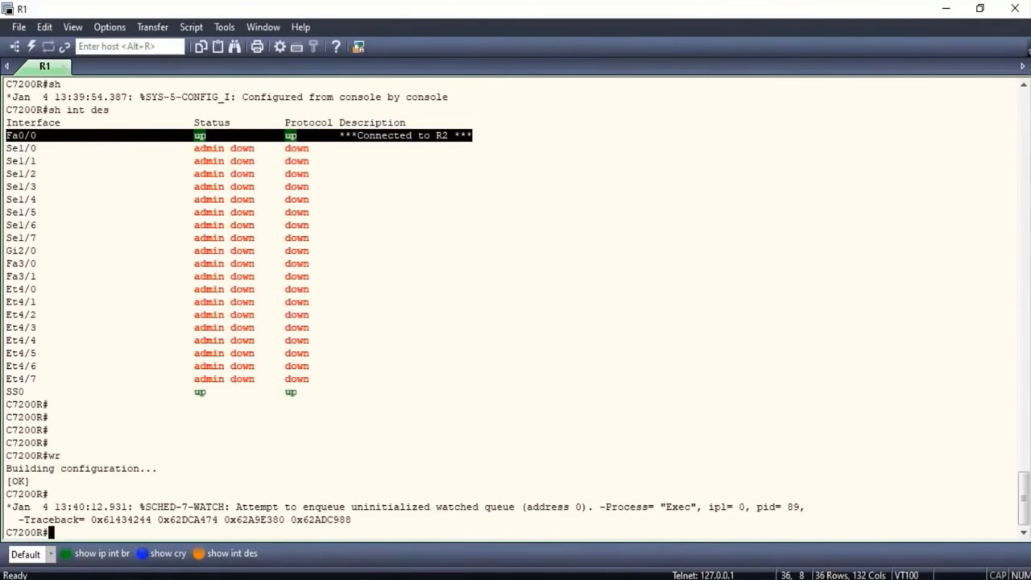
{"action": "key", "text": "Return"}
{"action": "key", "text": "Return"}
{"action": "key", "text": "Return"}
{"action": "key", "text": "Return"}
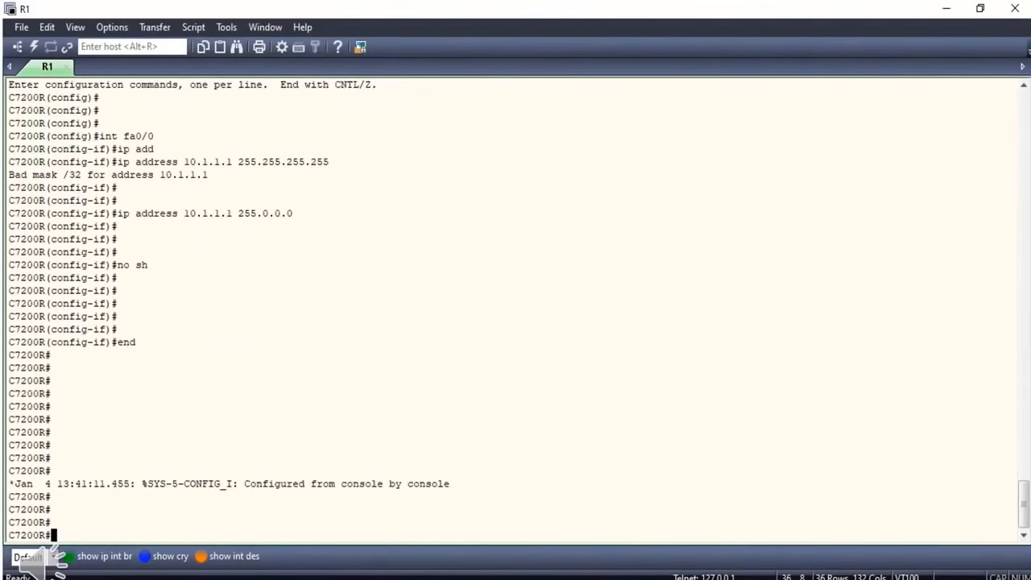
Step: Move the earlier configuration output out of view with a run of blank prompt lines
{"action": "key", "text": "Return"}
{"action": "key", "text": "Return"}
{"action": "key", "text": "Return"}
{"action": "key", "text": "Return"}
{"action": "key", "text": "Return"}
{"action": "key", "text": "Return"}
{"action": "key", "text": "Return"}
{"action": "key", "text": "Return"}
{"action": "key", "text": "Return"}
{"action": "key", "text": "Return"}
{"action": "key", "text": "Return"}
{"action": "key", "text": "Return"}
{"action": "key", "text": "Return"}
{"action": "key", "text": "Return"}
{"action": "key", "text": "Return"}
{"action": "key", "text": "Return"}
{"action": "key", "text": "Return"}
{"action": "key", "text": "Return"}
{"action": "key", "text": "Return"}
{"action": "key", "text": "Return"}
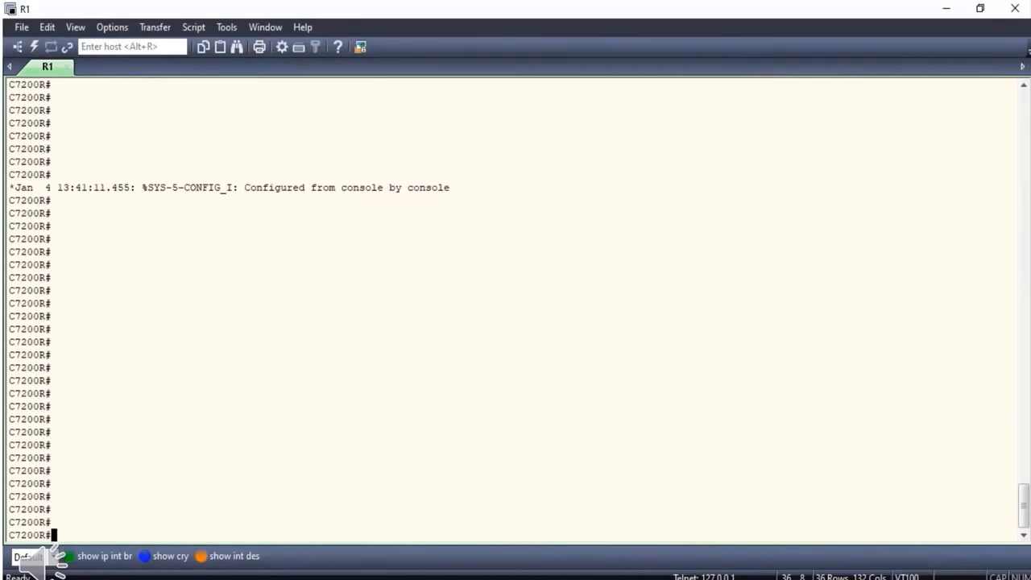
Step: Enter configuration mode for interface fa0/0 and assign it the IP address 10.1.1.1 with mask 255.0.0.0
{"action": "type", "text": "conf t"}
{"action": "key", "text": "Return"}
{"action": "key", "text": "Return"}
{"action": "type", "text": "int fa"}
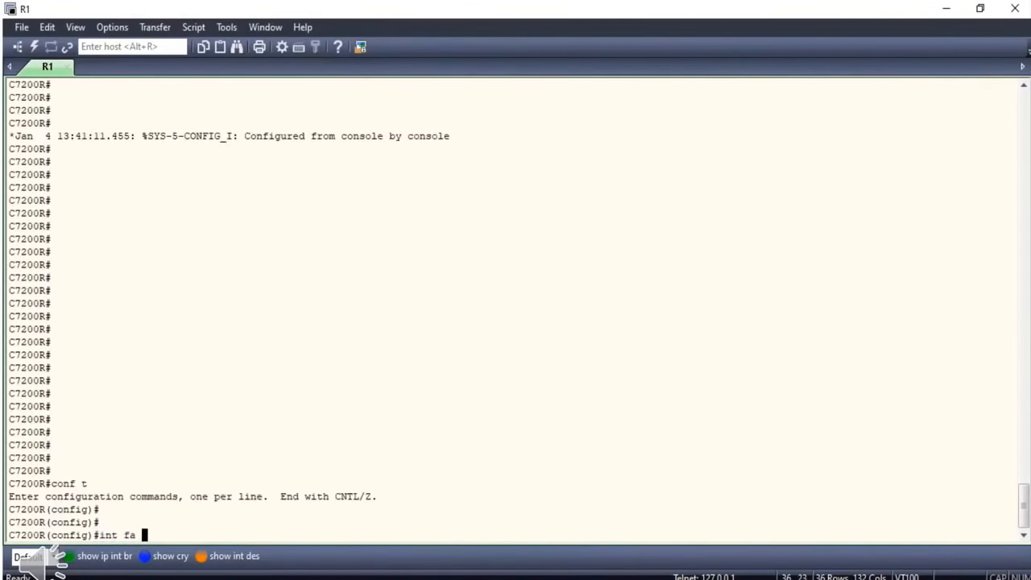
{"action": "type", "text": "0/0"}
{"action": "key", "text": "Return"}
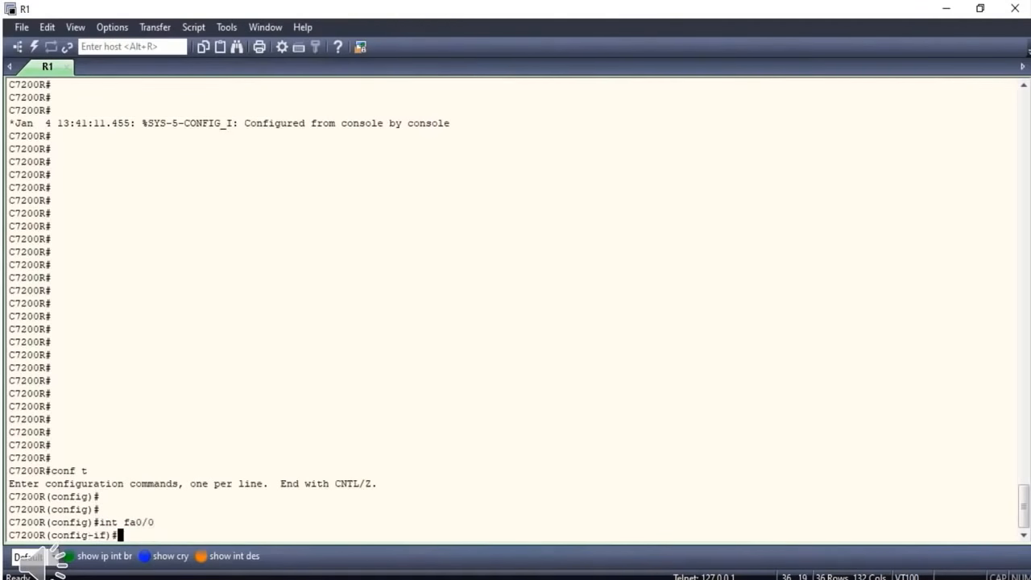
{"action": "type", "text": "ip add"}
{"action": "key", "text": "BackSpace"}
{"action": "type", "text": "10.1.1.1 255.0.0.0"}
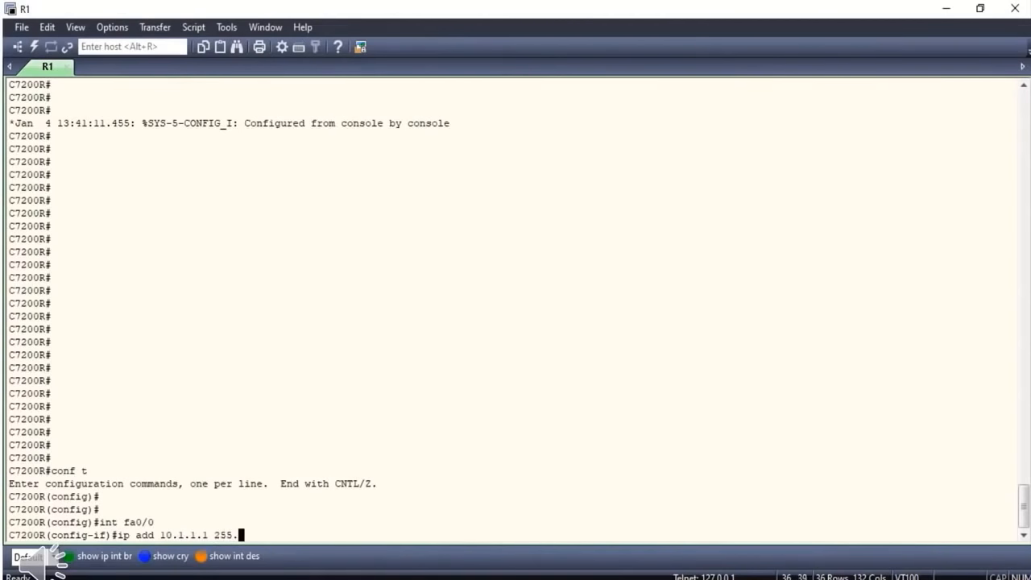
{"action": "key", "text": "Return"}
{"action": "key", "text": "Return"}
{"action": "key", "text": "Return"}
{"action": "key", "text": "Return"}
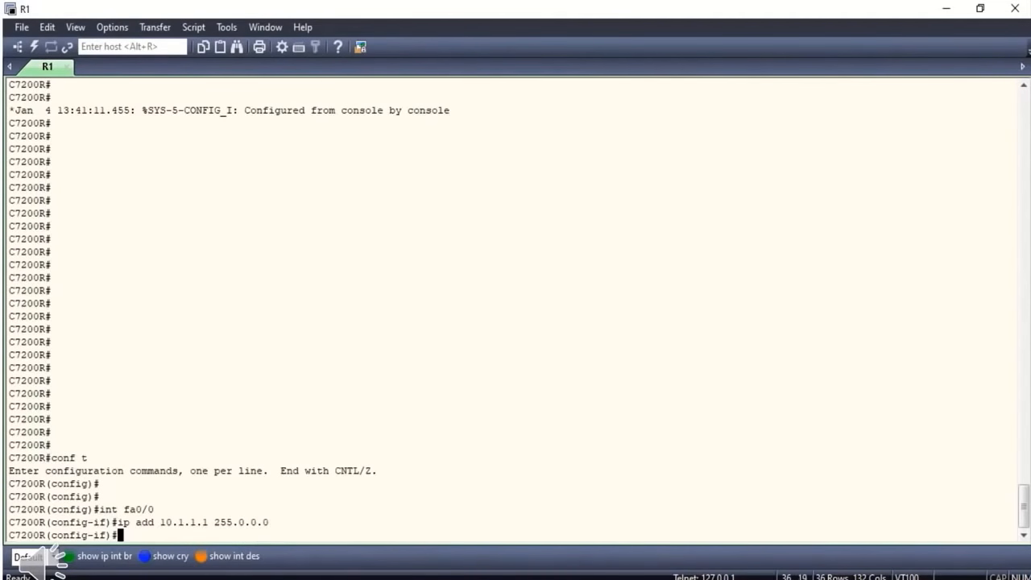
{"action": "key", "text": "Return"}
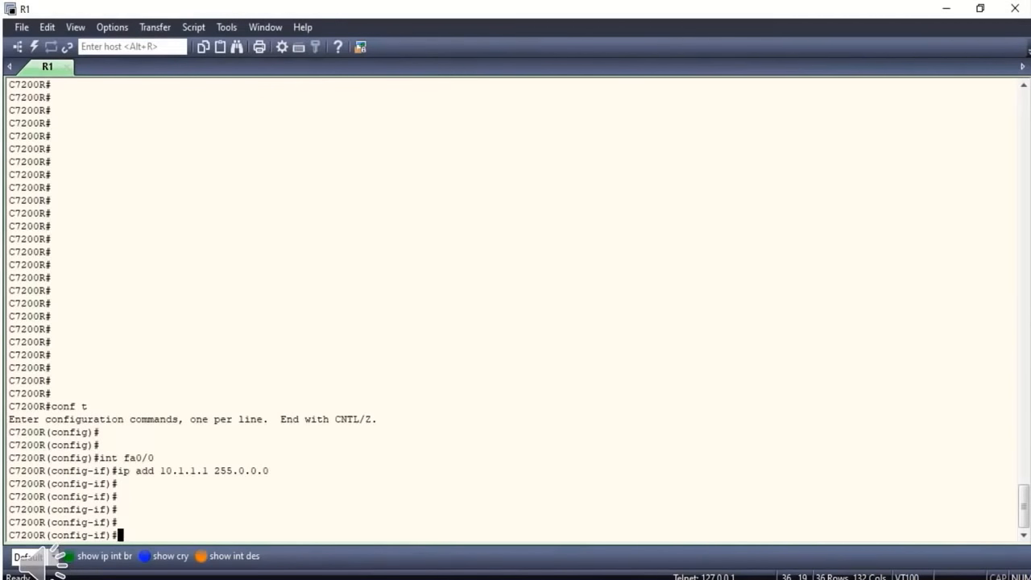
Step: Display the running configuration of fa0/0 from within interface configuration mode using "do sh run int fa0/0"
{"action": "type", "text": "do sh run int fa0/0"}
{"action": "key", "text": "Return"}
{"action": "key", "text": "Return"}
{"action": "key", "text": "Return"}
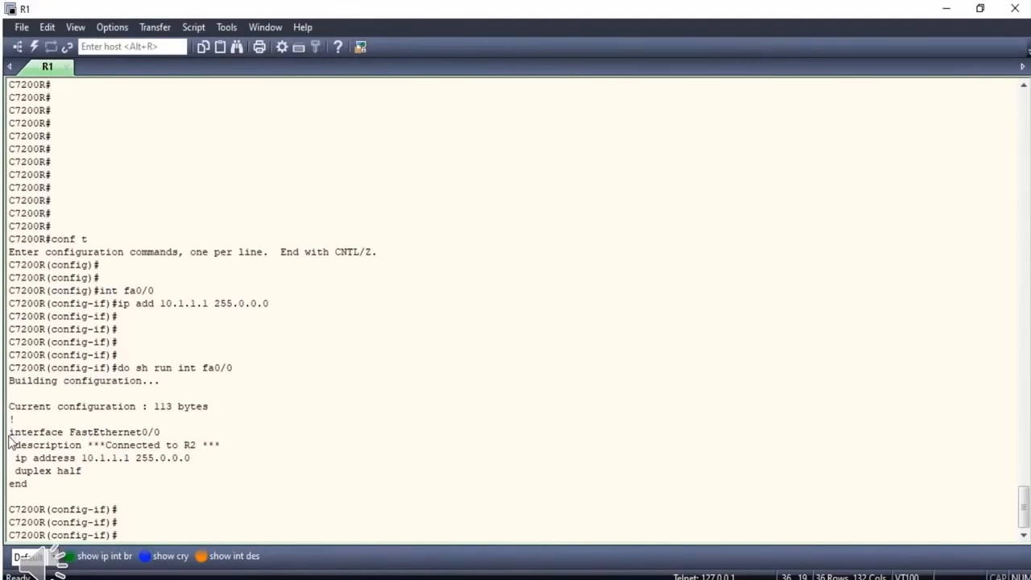
Step: Save the configuration with "do wr" and leave configuration mode to the privileged prompt
{"action": "type", "text": "do wr"}
{"action": "key", "text": "Return"}
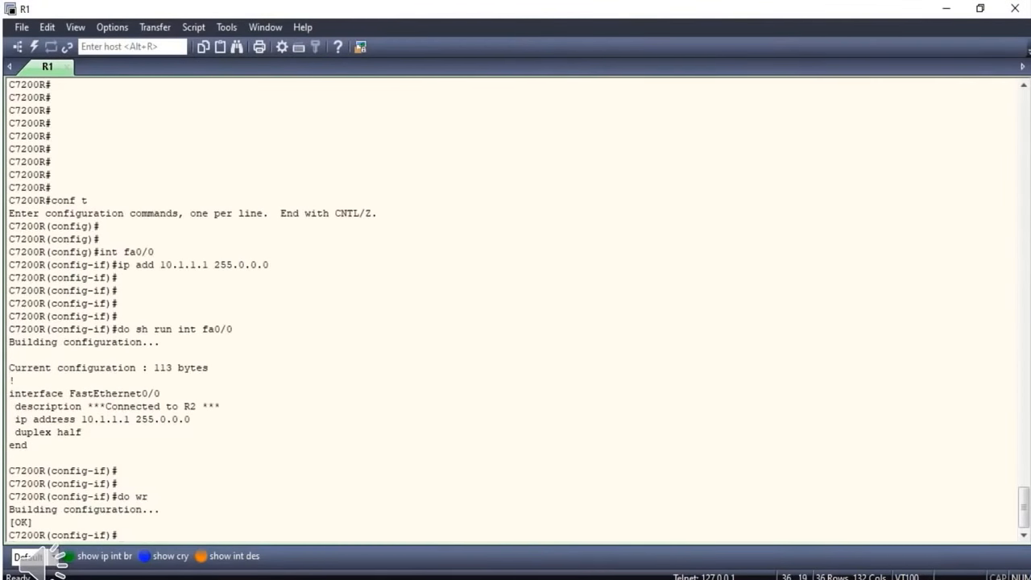
{"action": "type", "text": "end"}
{"action": "key", "text": "Return"}
{"action": "key", "text": "Return"}
{"action": "key", "text": "Return"}
{"action": "key", "text": "Return"}
{"action": "key", "text": "Return"}
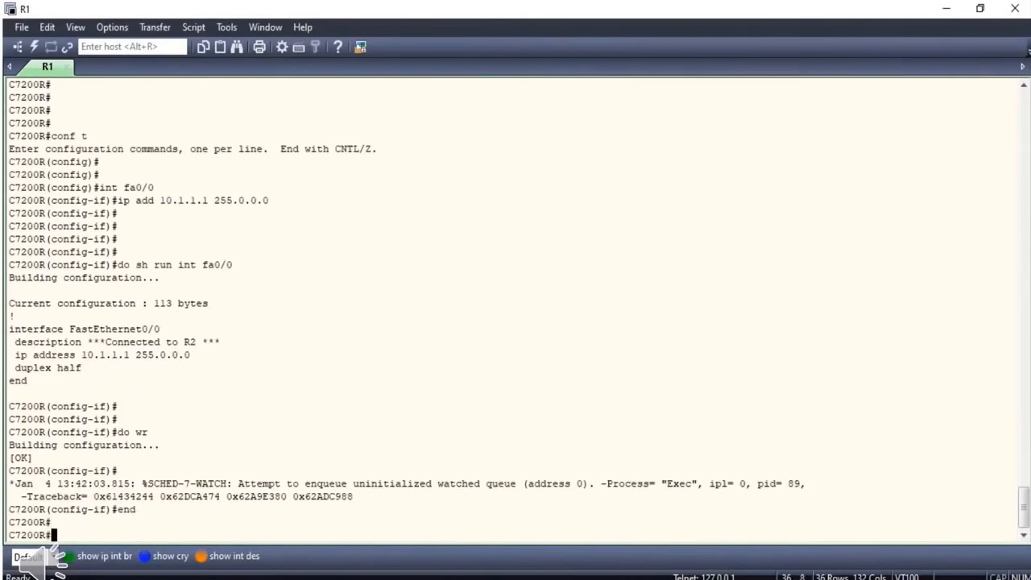
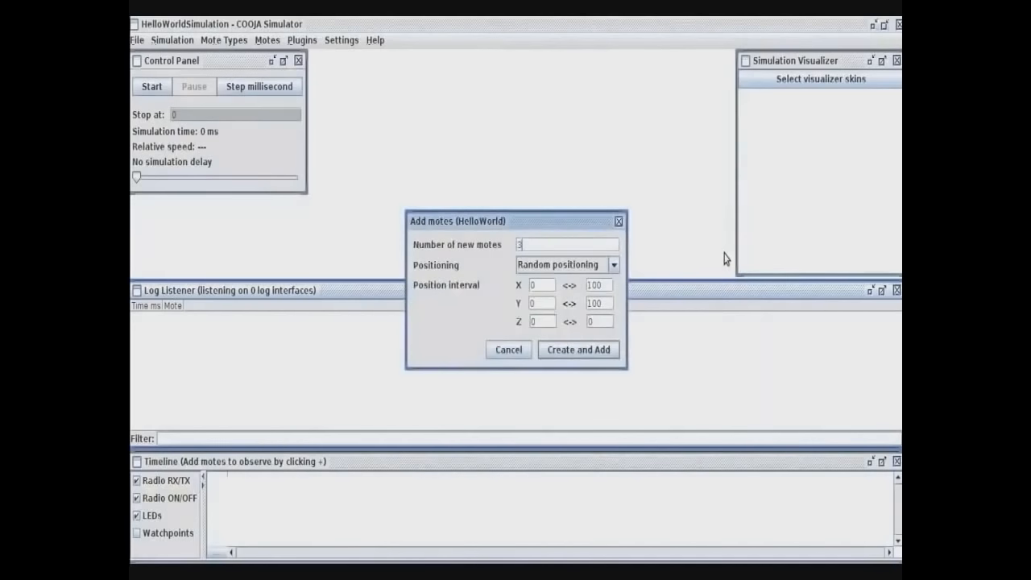
Step: In the COOJA Simulator, set the upper X and Y position limits to 50 and create the three HelloWorld motes
{"action": "double_click", "coordinate": [604, 285]}
{"action": "double_click", "coordinate": [606, 303]}
{"action": "left_click", "coordinate": [615, 350]}
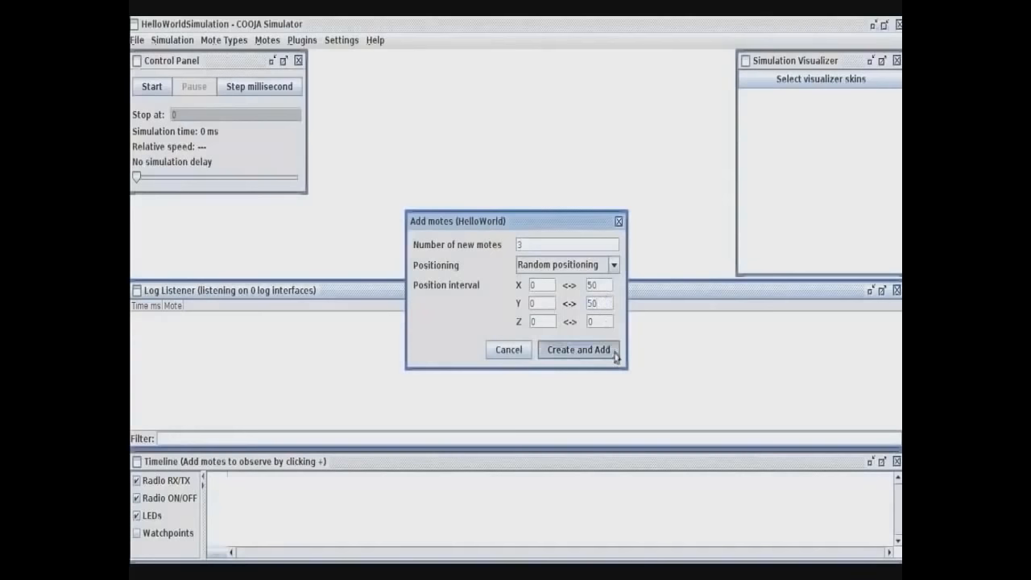
Step: Enable the Mote IDs, Addresses: IP or Rime, 10m background grid and Mote type skins in the Simulation Visualizer
{"action": "left_click", "coordinate": [824, 85]}
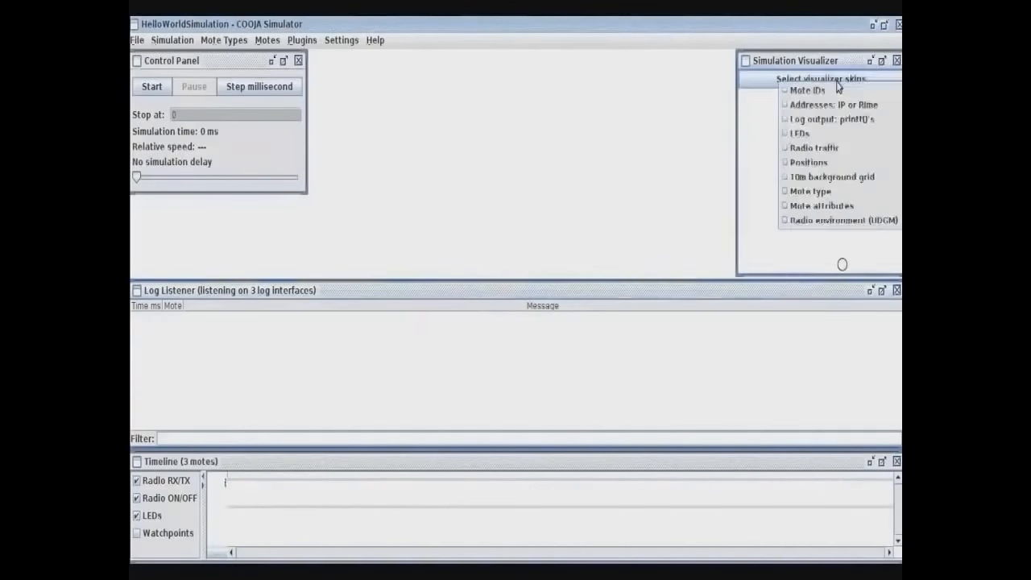
{"action": "left_click", "coordinate": [842, 88]}
{"action": "left_click", "coordinate": [857, 86]}
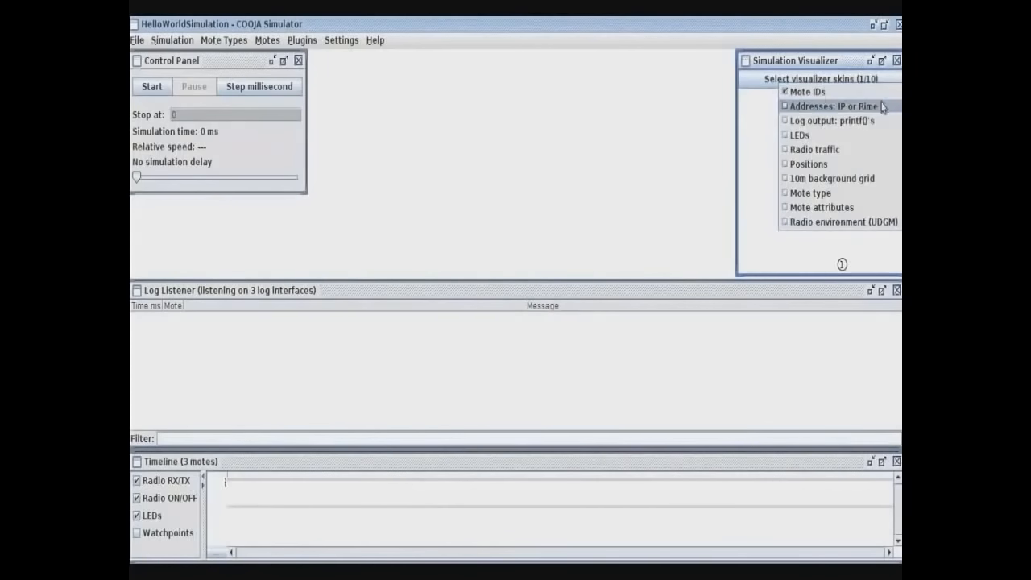
{"action": "left_click", "coordinate": [878, 105]}
{"action": "left_click", "coordinate": [877, 81]}
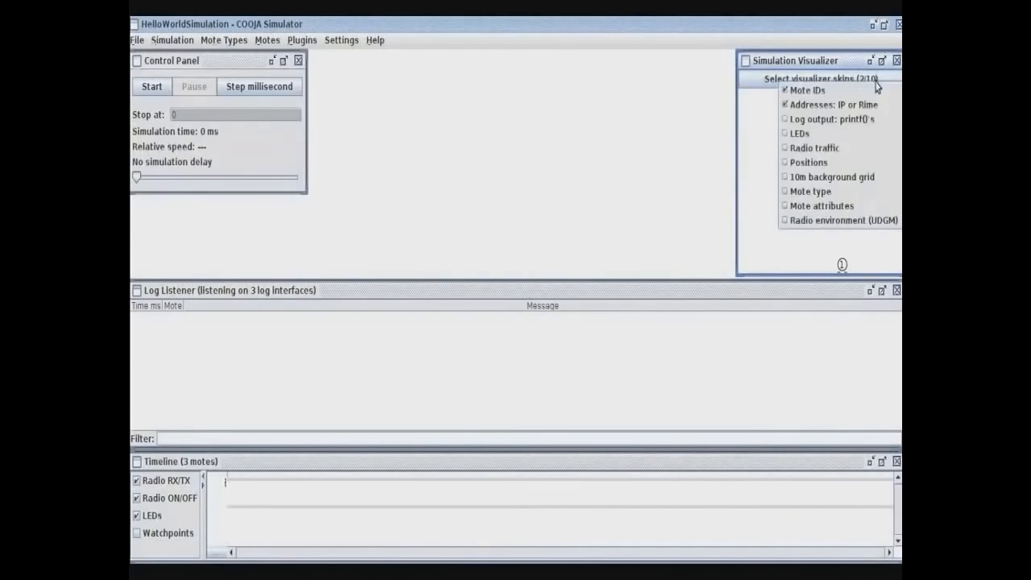
{"action": "left_click", "coordinate": [868, 177]}
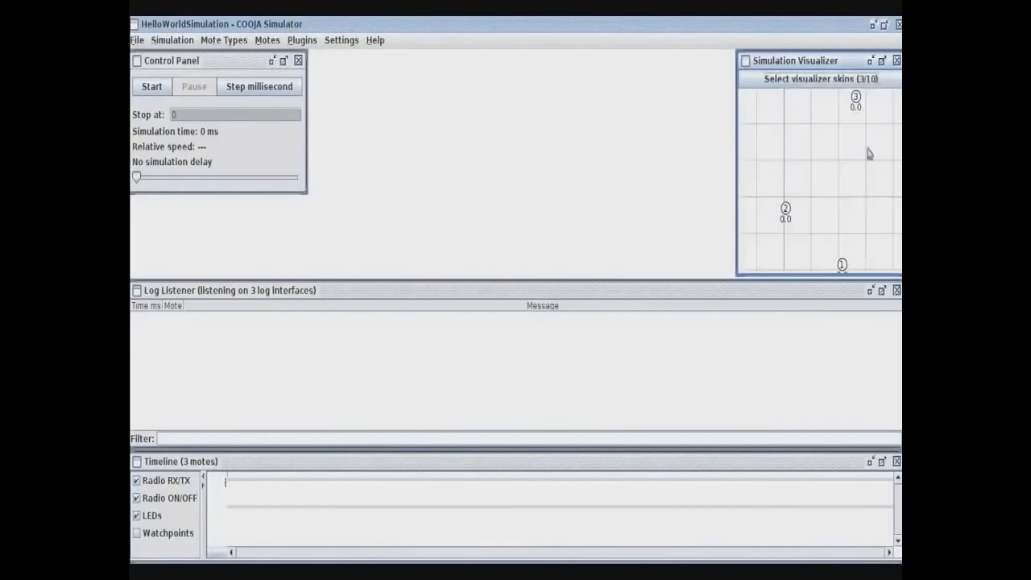
{"action": "left_click", "coordinate": [870, 79]}
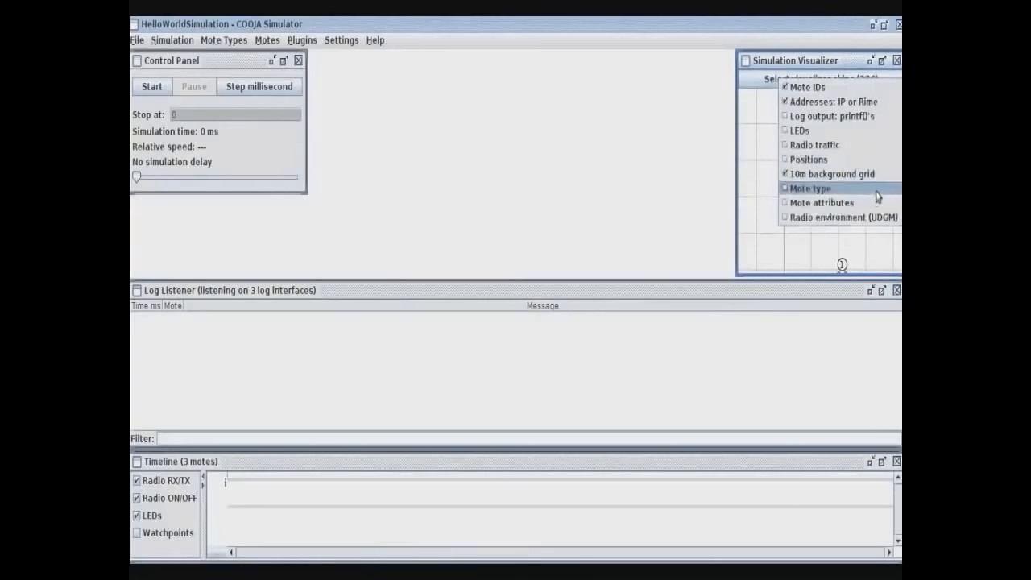
{"action": "left_click", "coordinate": [873, 190]}
Step: Move mote 1 to about X=22.3, Y=38.3 in the Simulation Visualizer and confirm the move
{"action": "left_click_drag", "start_coordinate": [842, 263], "coordinate": [845, 232]}
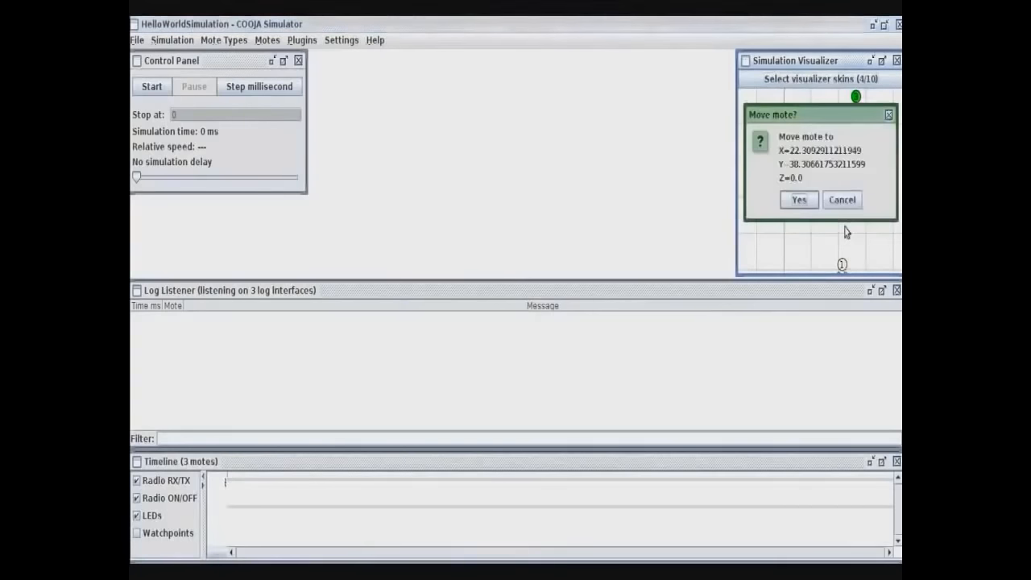
{"action": "left_click", "coordinate": [809, 205]}
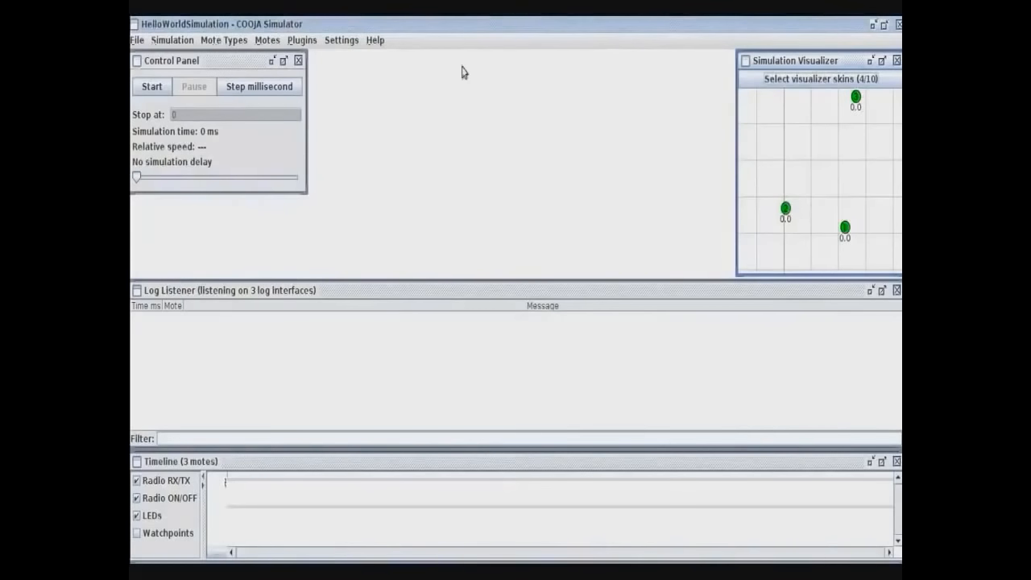
Step: Run the HelloWorld simulation with a 132 ms delay, reduce the delay to 78 ms and 1/5 ms while it runs, and pause it
{"action": "left_click_drag", "start_coordinate": [136, 178], "coordinate": [170, 178]}
{"action": "left_click", "coordinate": [149, 93]}
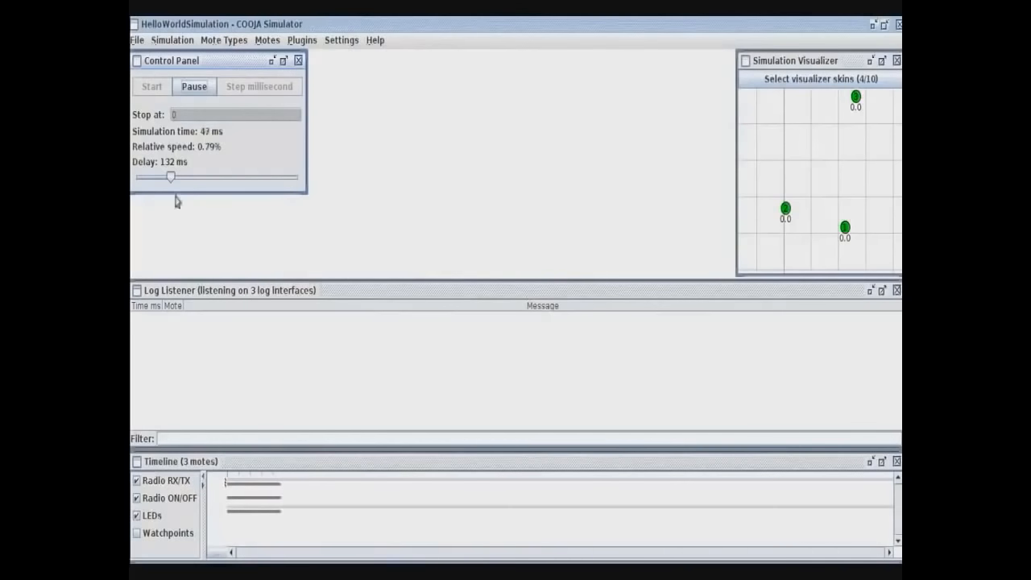
{"action": "left_click_drag", "start_coordinate": [171, 184], "coordinate": [162, 183]}
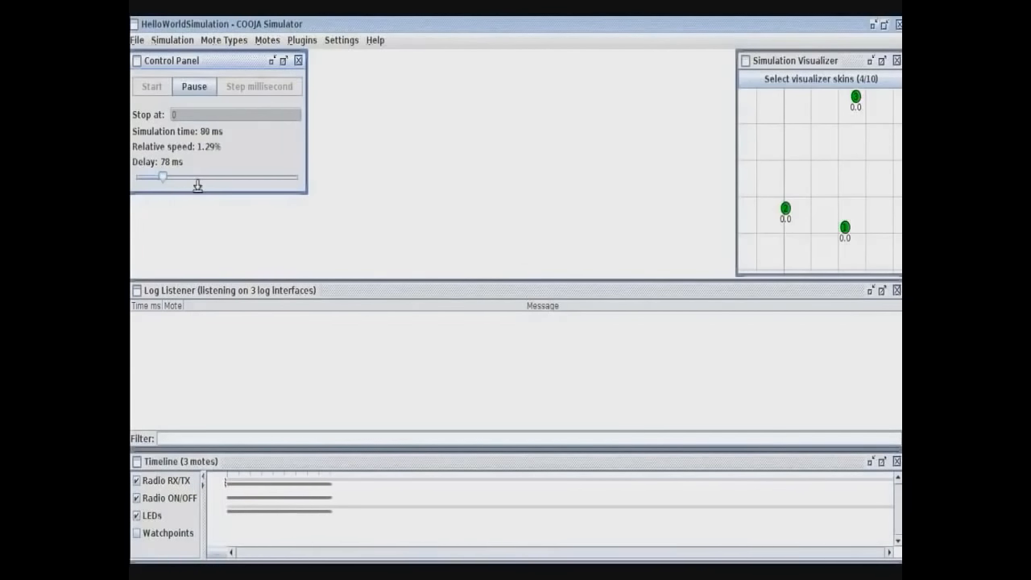
{"action": "left_click_drag", "start_coordinate": [164, 184], "coordinate": [152, 185]}
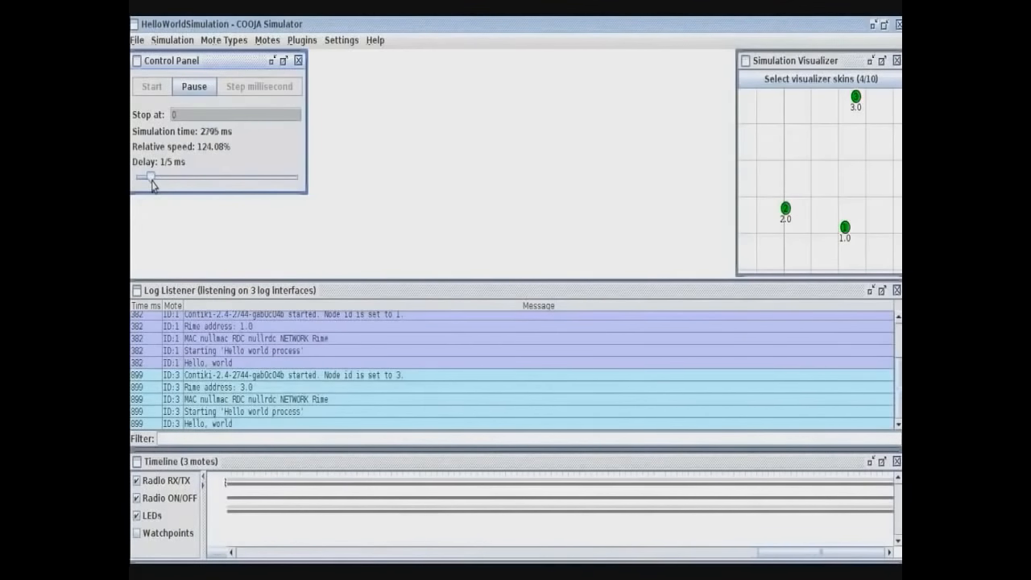
{"action": "left_click", "coordinate": [205, 94]}
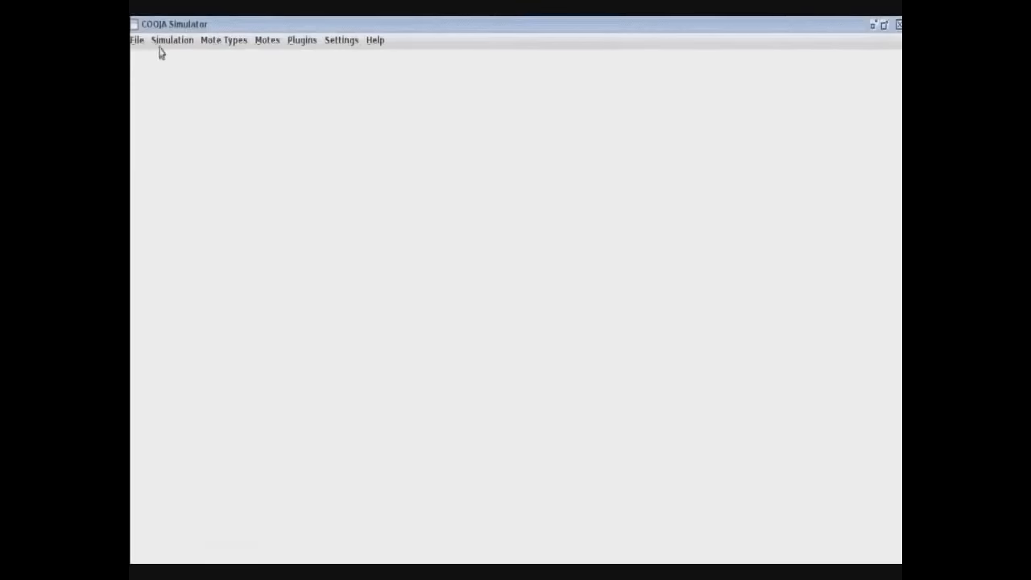
Step: Open the simulation example-collect.csc from the rime folder in the Contiki examples and start it
{"action": "left_click", "coordinate": [137, 42]}
{"action": "mouse_move", "coordinate": [282, 101]}
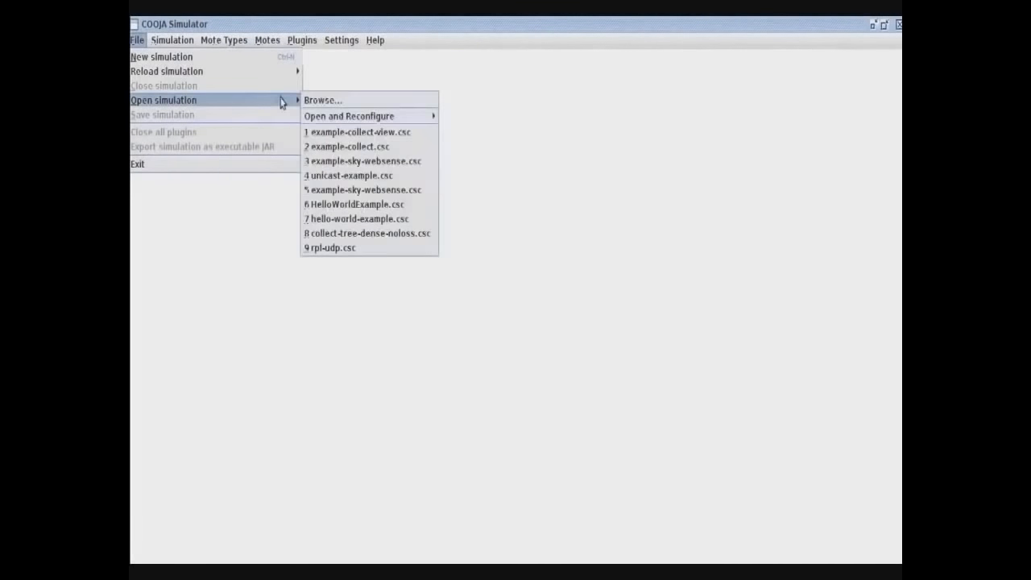
{"action": "left_click", "coordinate": [349, 103]}
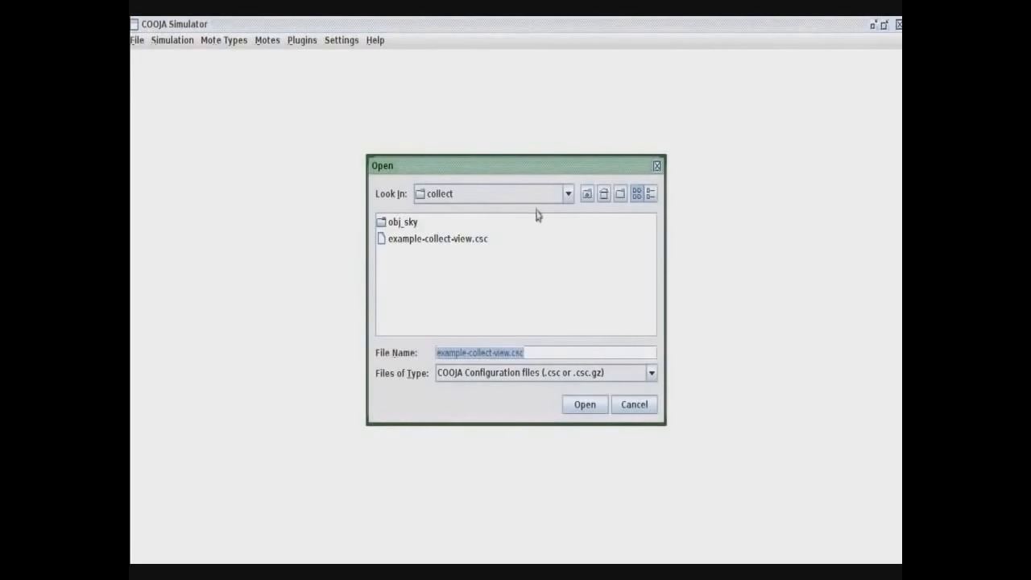
{"action": "left_click", "coordinate": [569, 193]}
{"action": "left_click", "coordinate": [496, 273]}
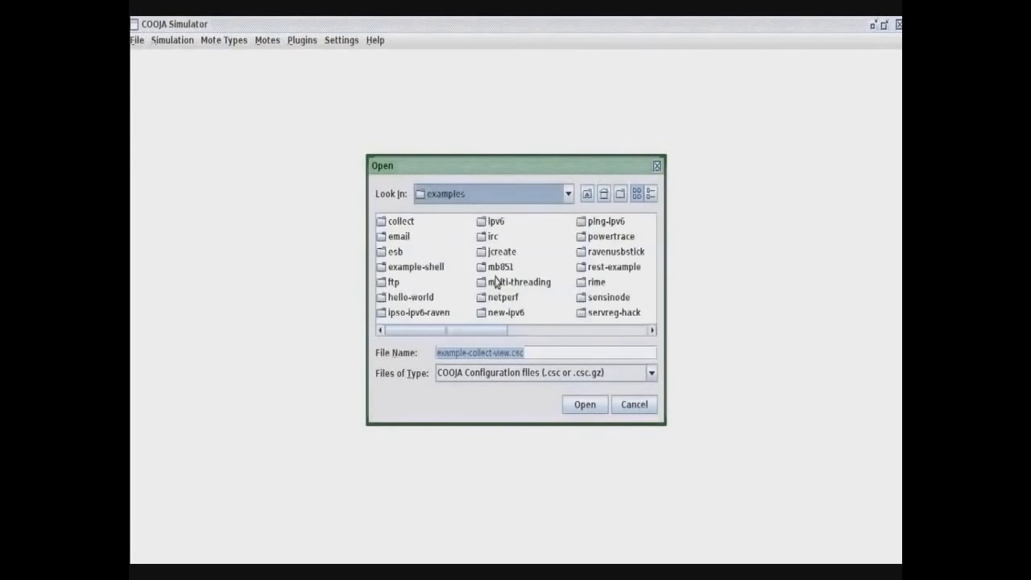
{"action": "double_click", "coordinate": [597, 283]}
{"action": "left_click", "coordinate": [448, 274]}
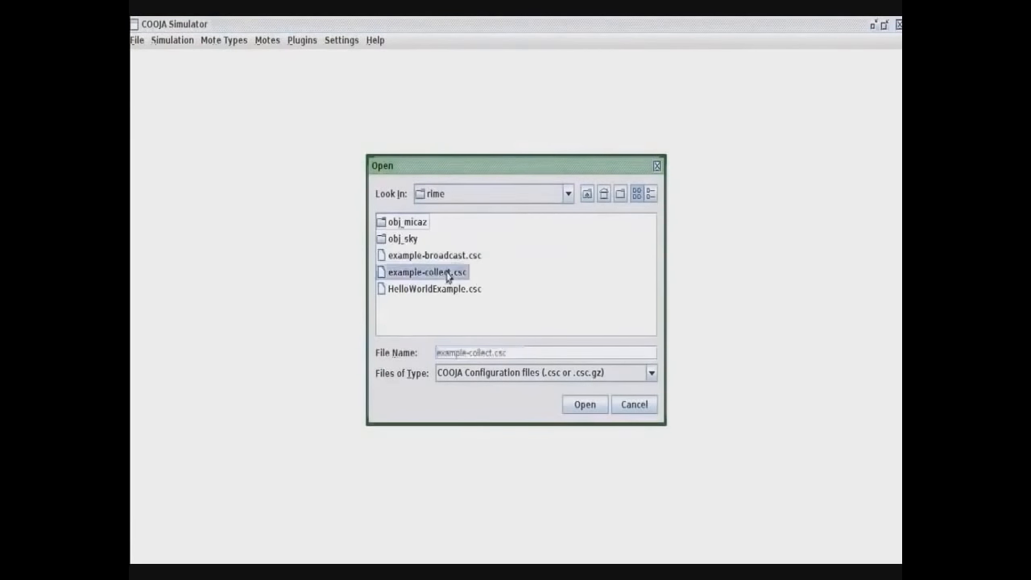
{"action": "left_click", "coordinate": [595, 404]}
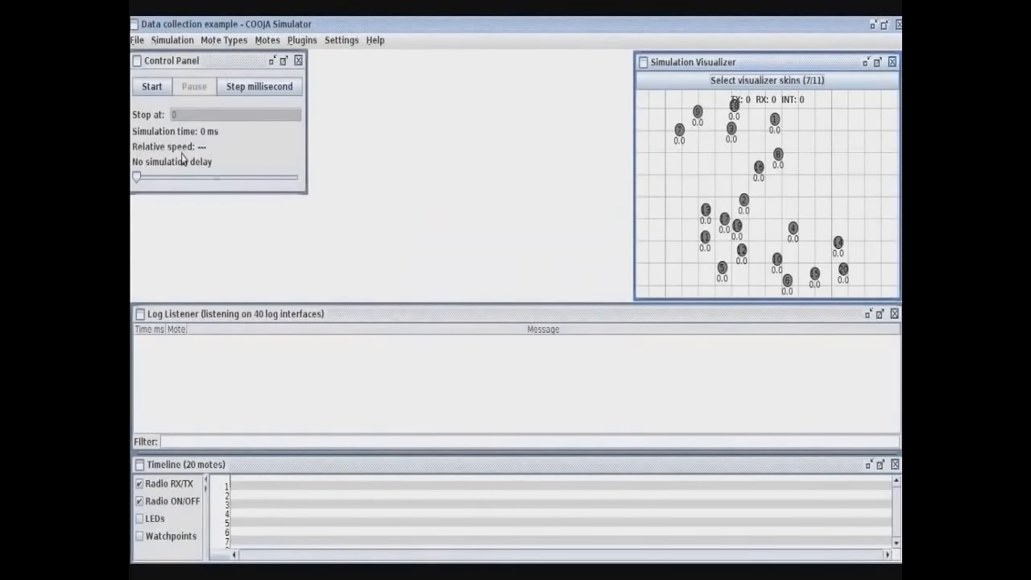
{"action": "left_click", "coordinate": [162, 87]}
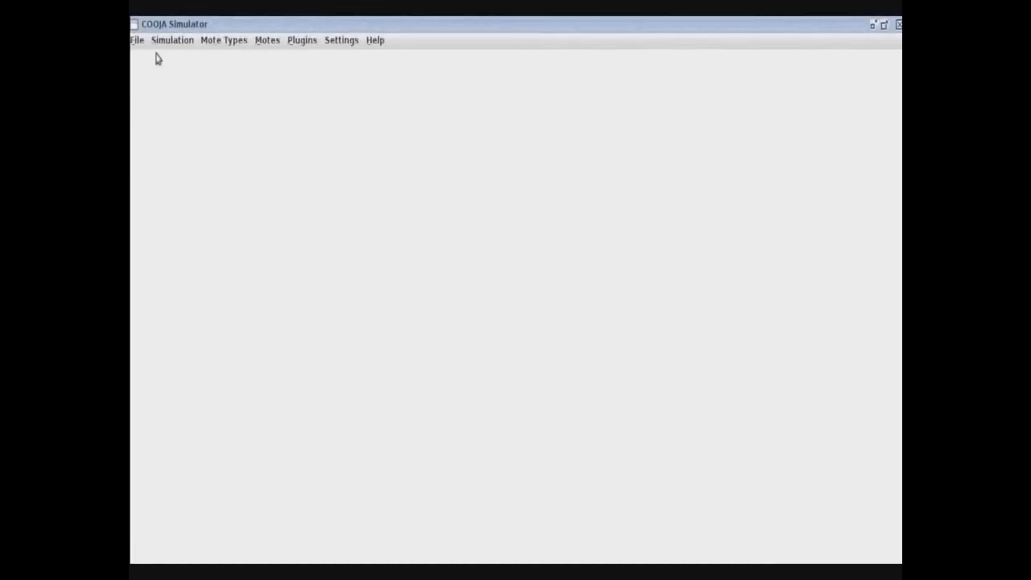
Step: Open the simulation example-collect-view.csc from the collect folder in the Contiki examples
{"action": "left_click", "coordinate": [139, 45]}
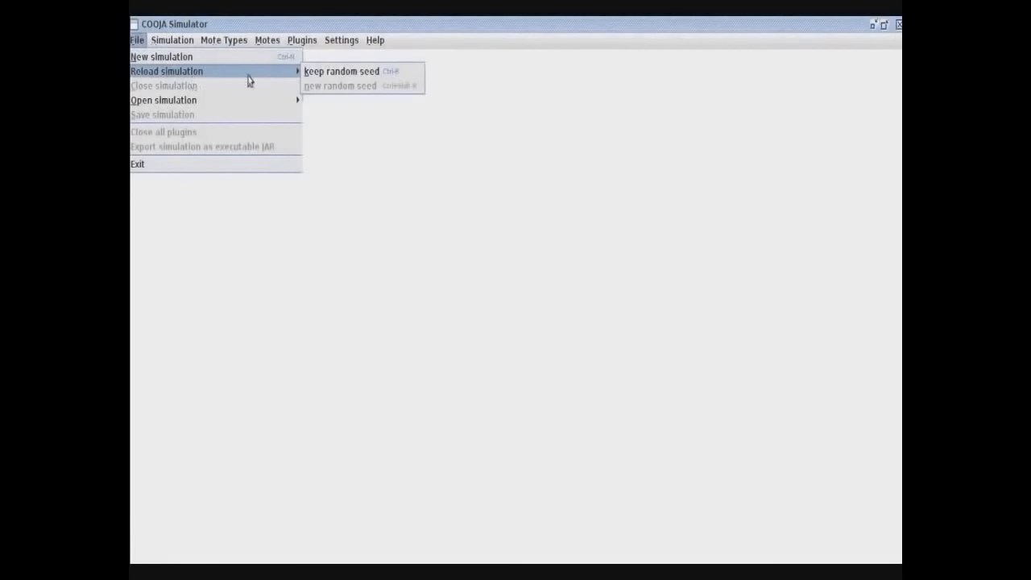
{"action": "mouse_move", "coordinate": [279, 103]}
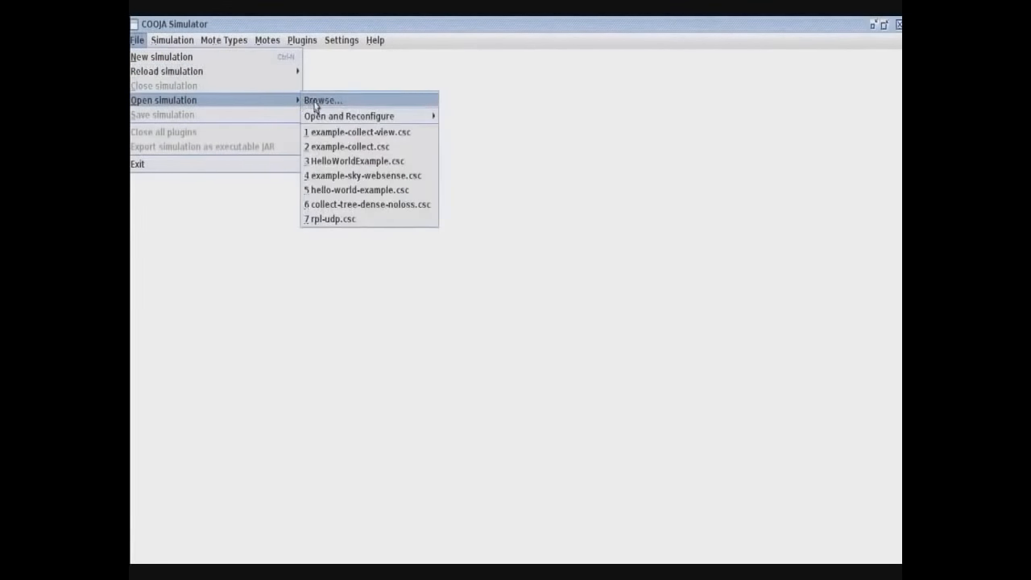
{"action": "left_click", "coordinate": [316, 101]}
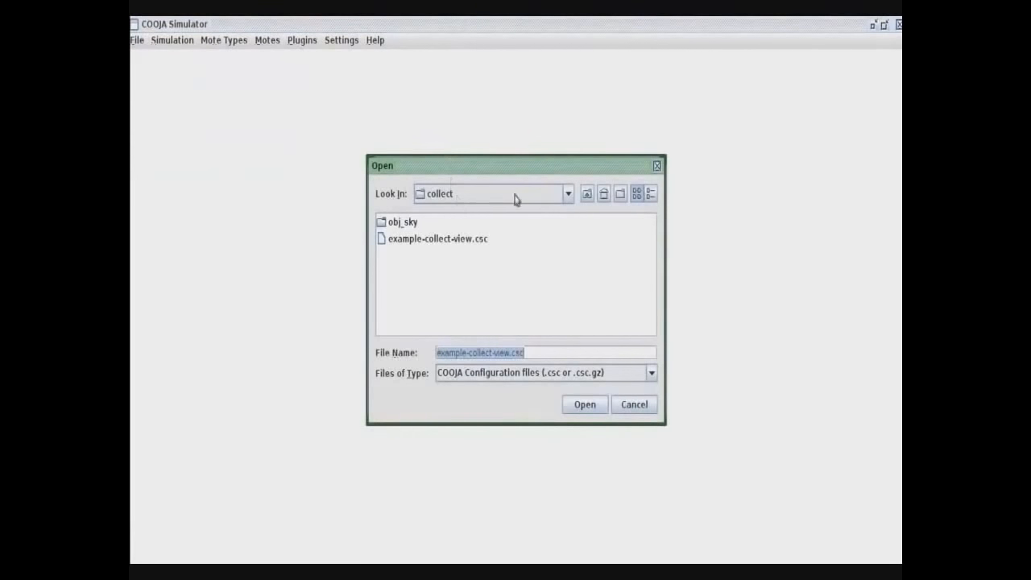
{"action": "left_click", "coordinate": [564, 195]}
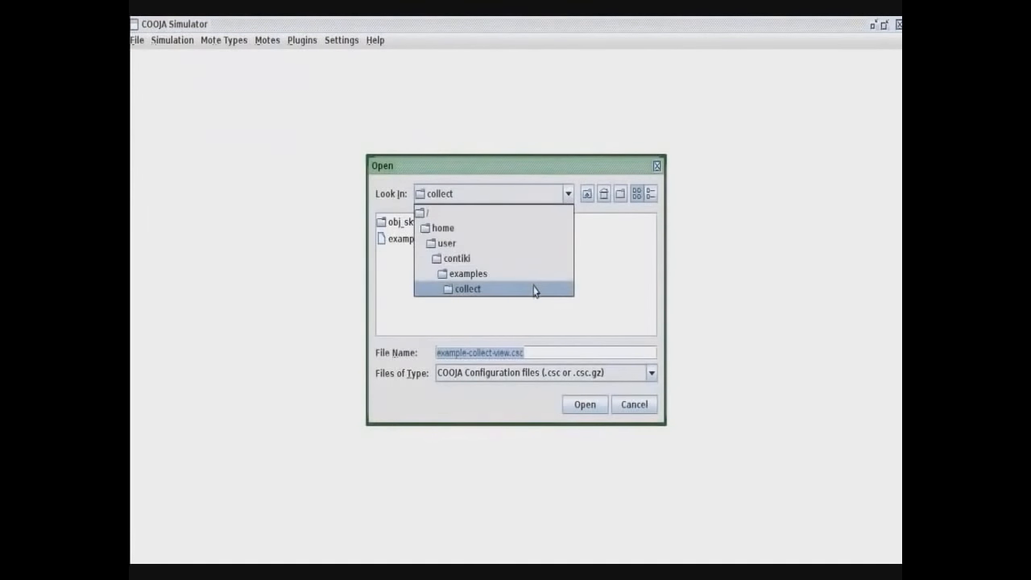
{"action": "left_click", "coordinate": [534, 289]}
{"action": "left_click", "coordinate": [458, 242]}
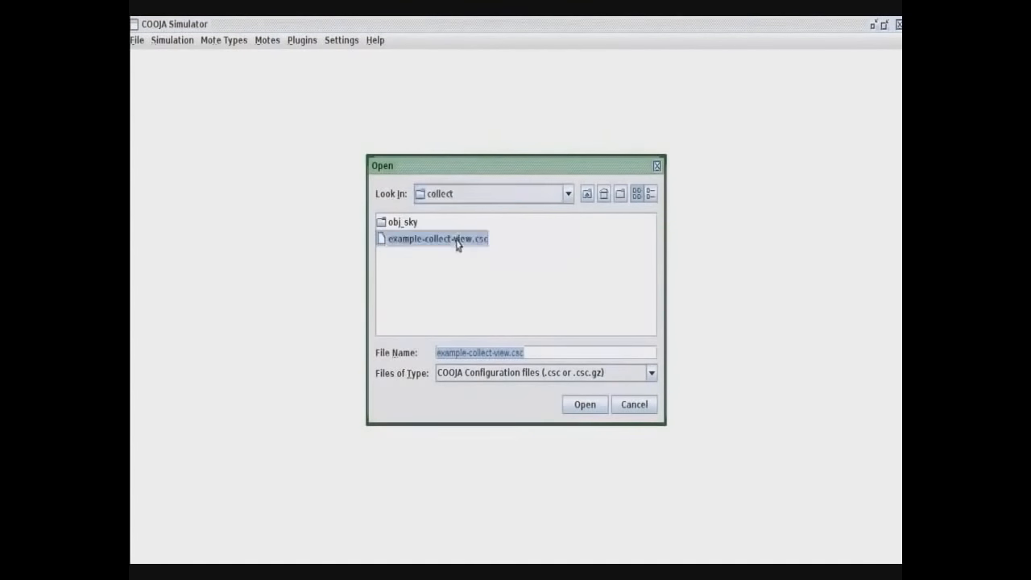
{"action": "left_click", "coordinate": [587, 405]}
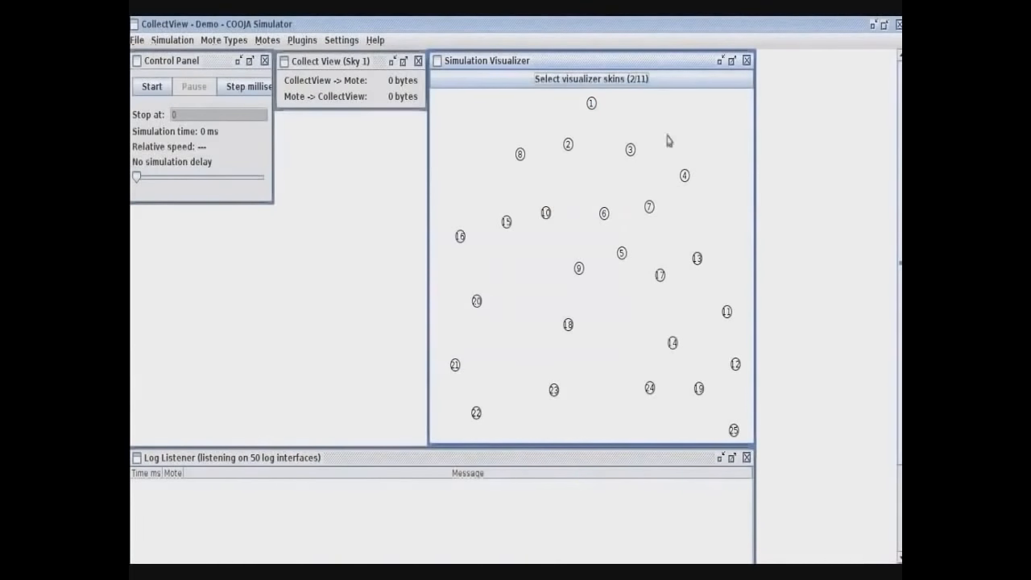
Step: Enable the Mote attributes and Mote type skins in the Simulation Visualizer
{"action": "left_click", "coordinate": [667, 79]}
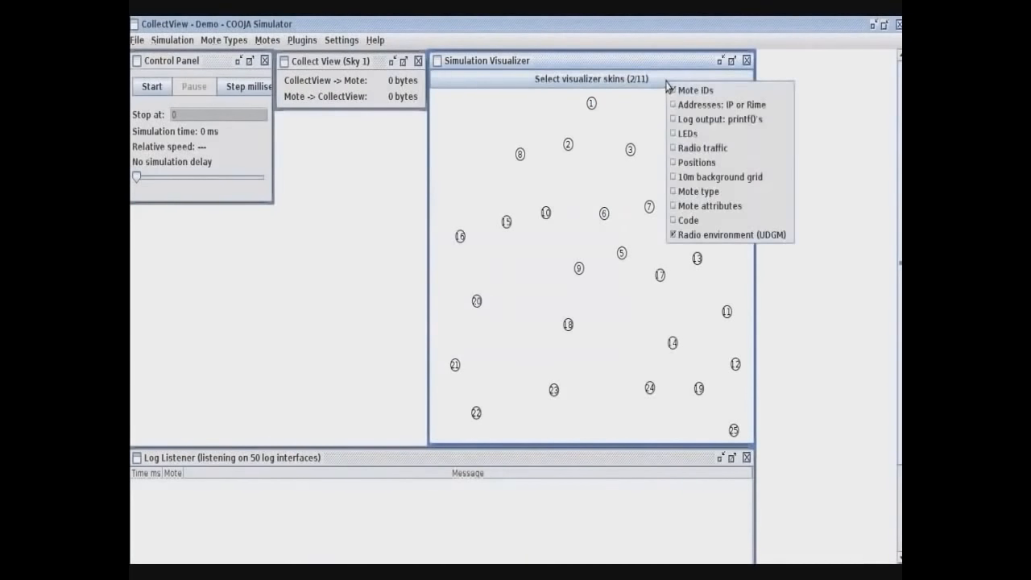
{"action": "left_click", "coordinate": [721, 208]}
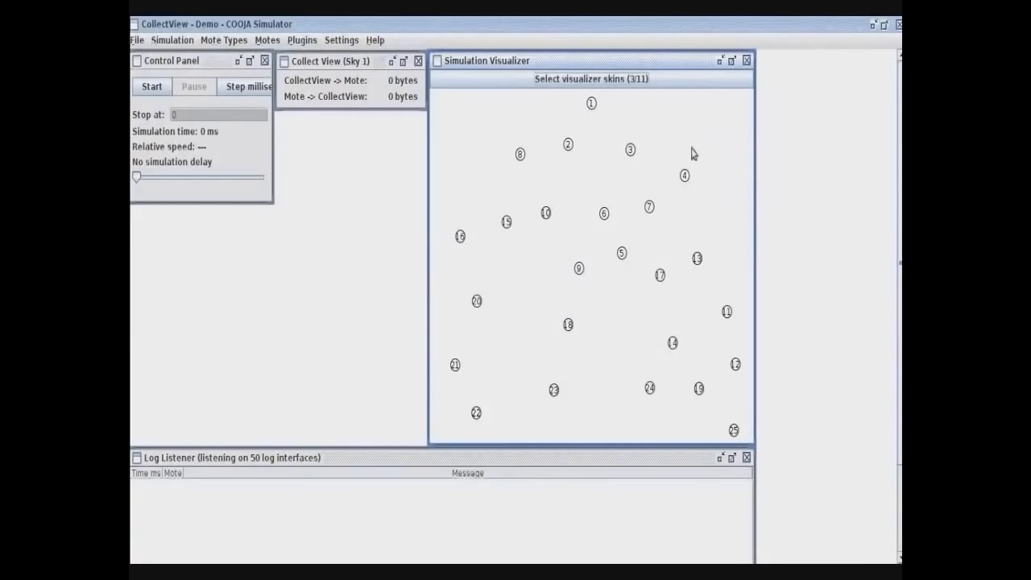
{"action": "left_click", "coordinate": [663, 84]}
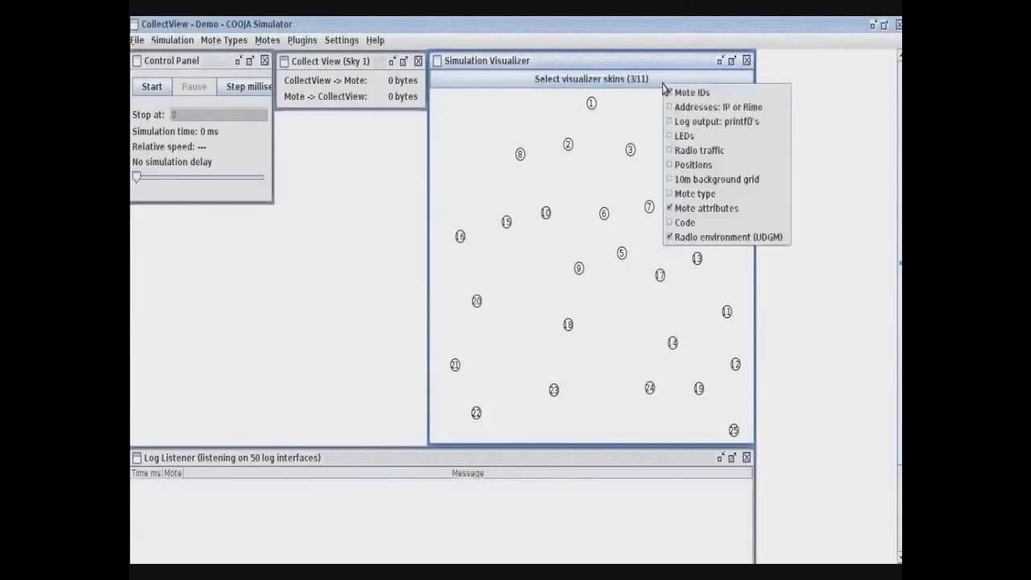
{"action": "left_click", "coordinate": [711, 194]}
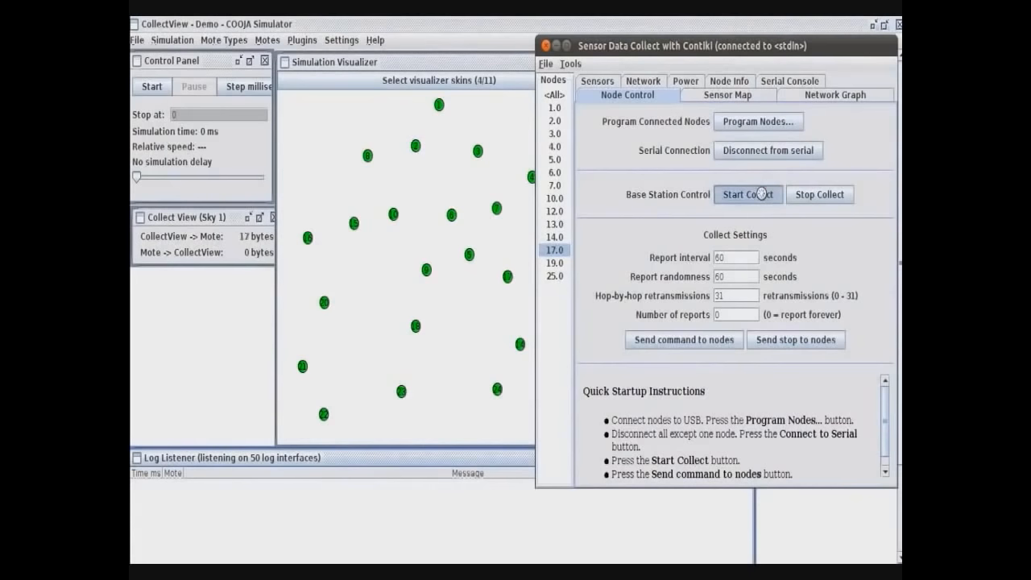
Step: Start collection at the base station, send the collect command to the nodes, and run the CollectView simulation
{"action": "left_click", "coordinate": [761, 194]}
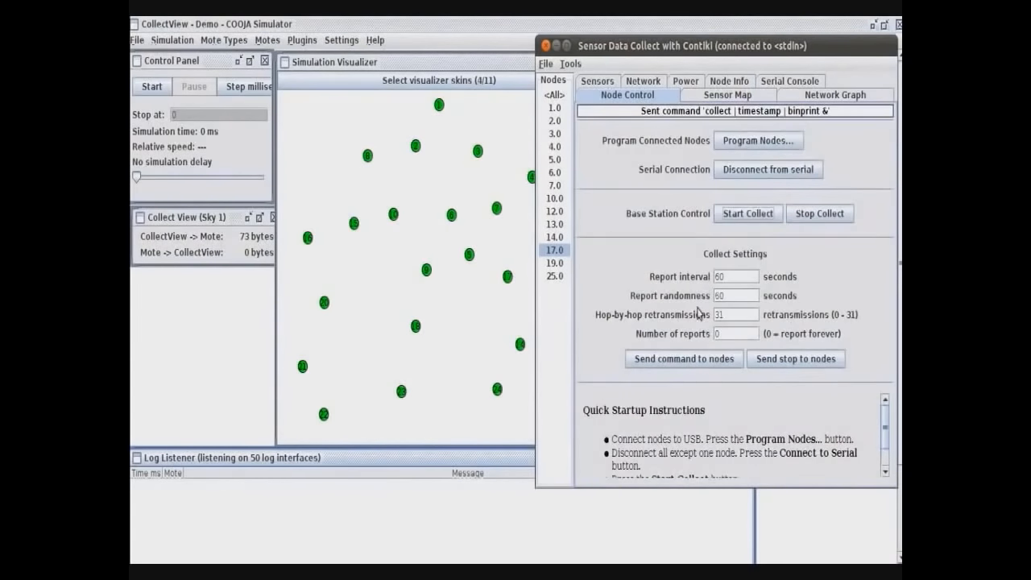
{"action": "left_click", "coordinate": [713, 360]}
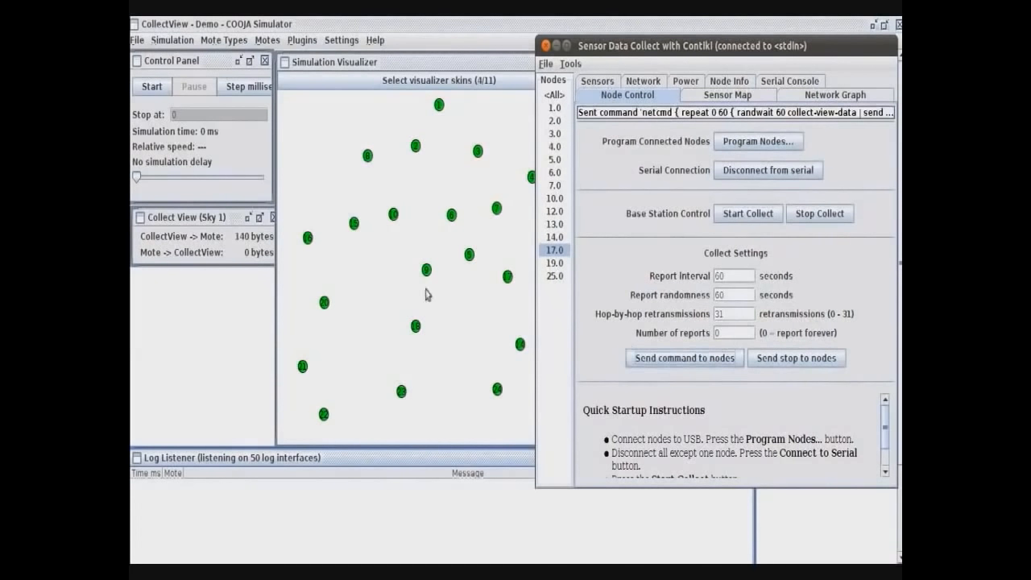
{"action": "left_click", "coordinate": [154, 91]}
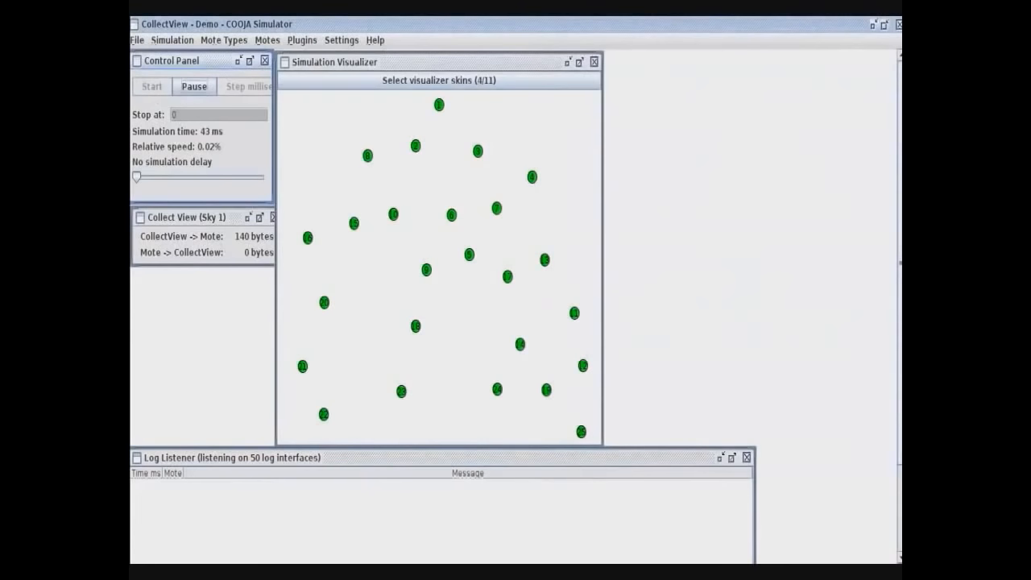
{"action": "key", "text": "alt+Tab"}
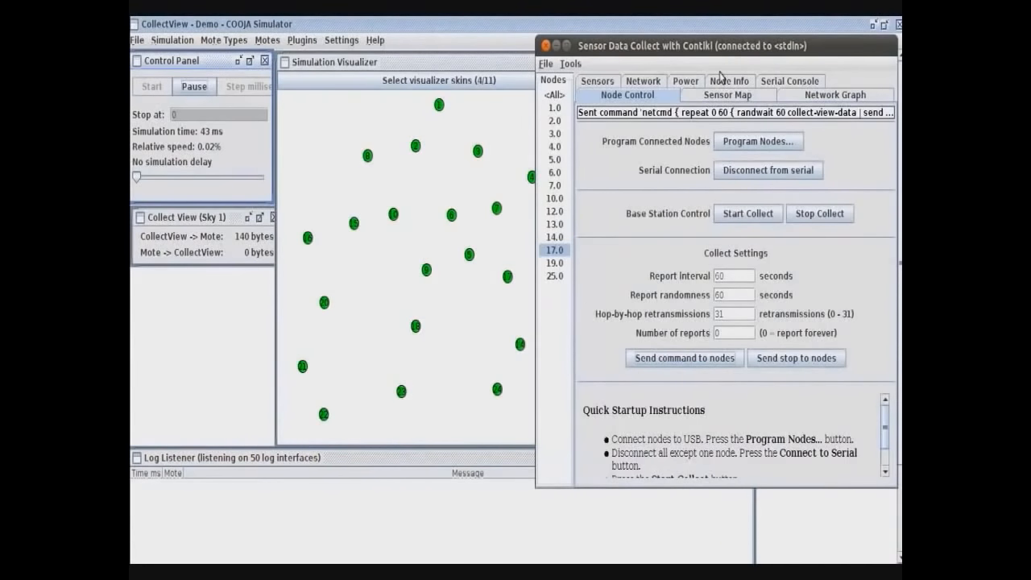
{"action": "left_click", "coordinate": [615, 84]}
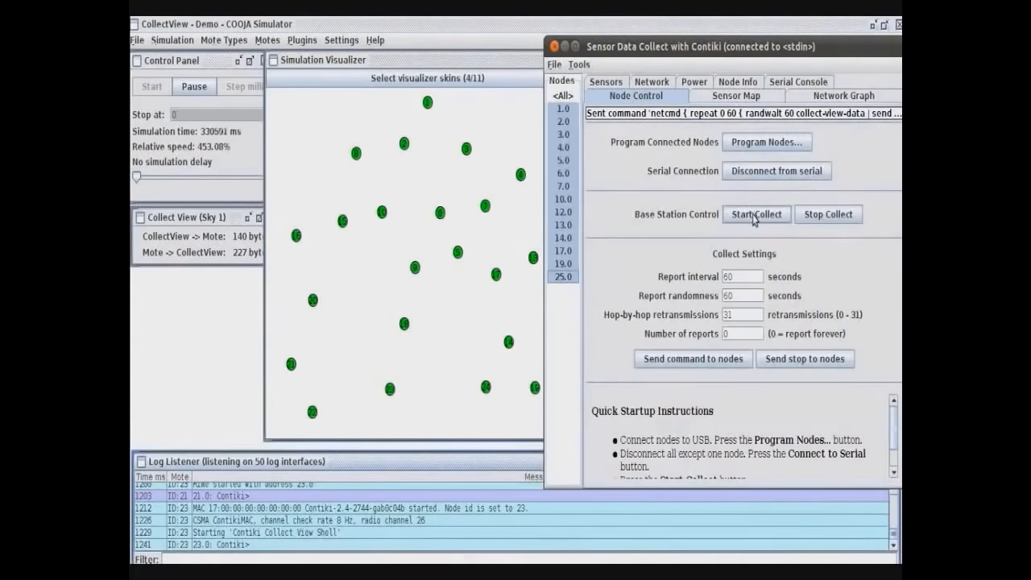
Step: Start collection again and send the nodes the command with report interval and report randomness both set to 30 seconds
{"action": "left_click", "coordinate": [754, 213]}
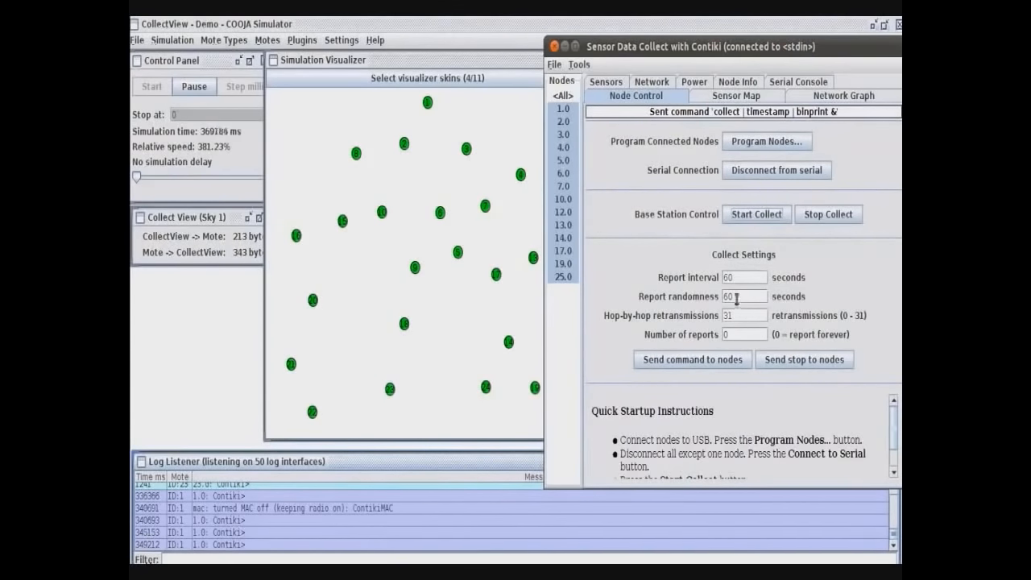
{"action": "left_click_drag", "start_coordinate": [735, 296], "coordinate": [721, 296]}
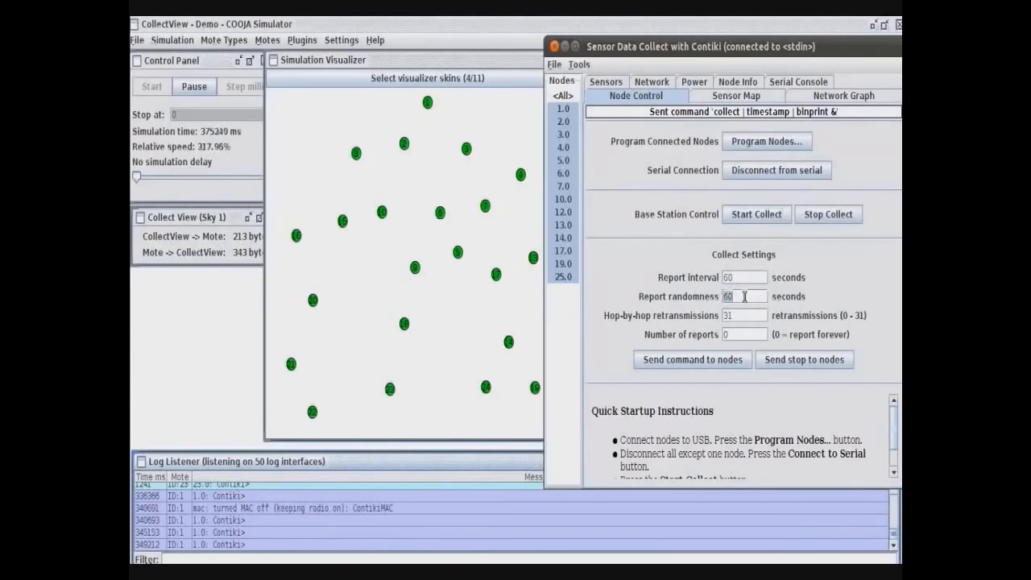
{"action": "type", "text": "30"}
{"action": "double_click", "coordinate": [737, 278]}
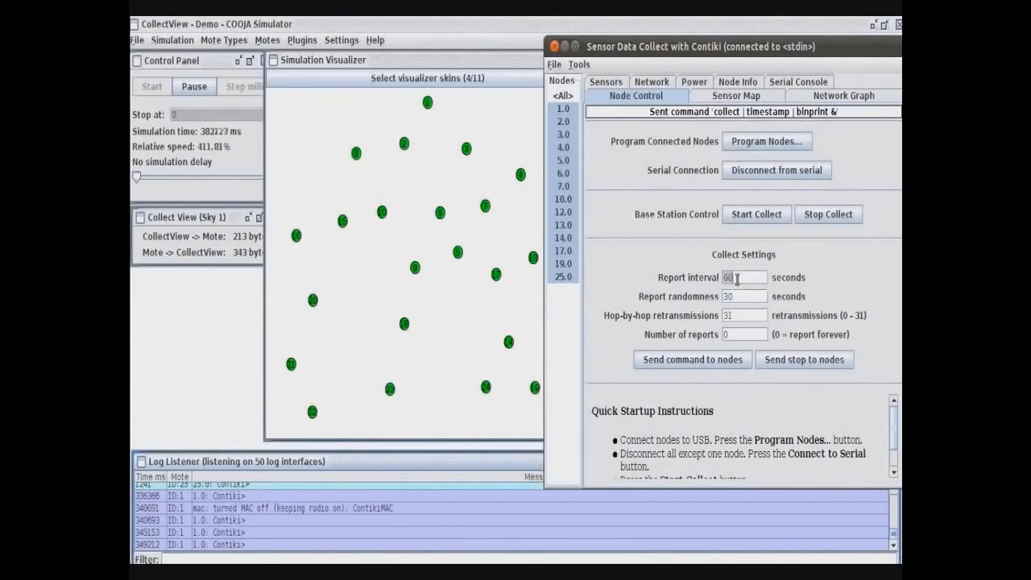
{"action": "type", "text": "30"}
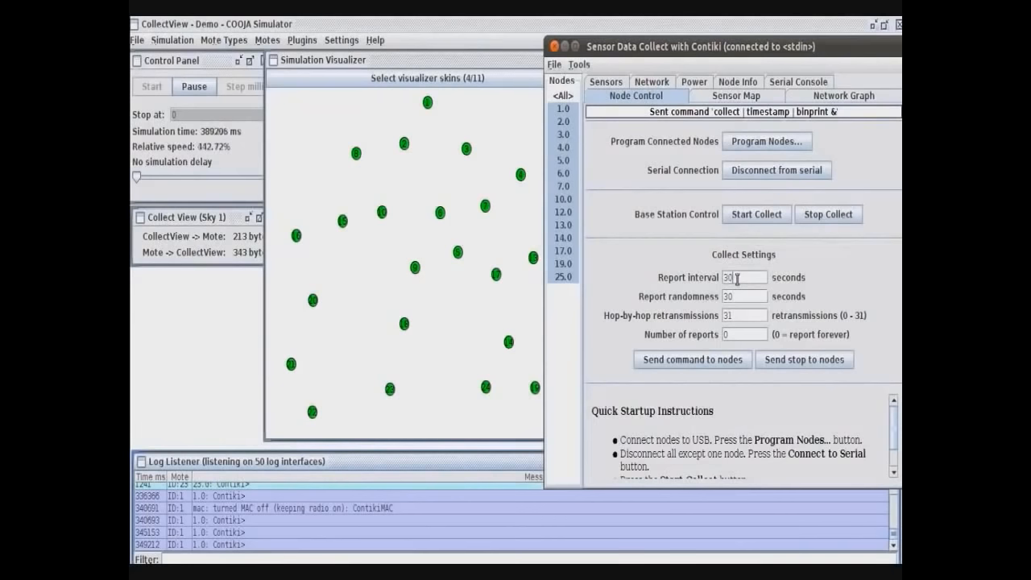
{"action": "left_click", "coordinate": [686, 365]}
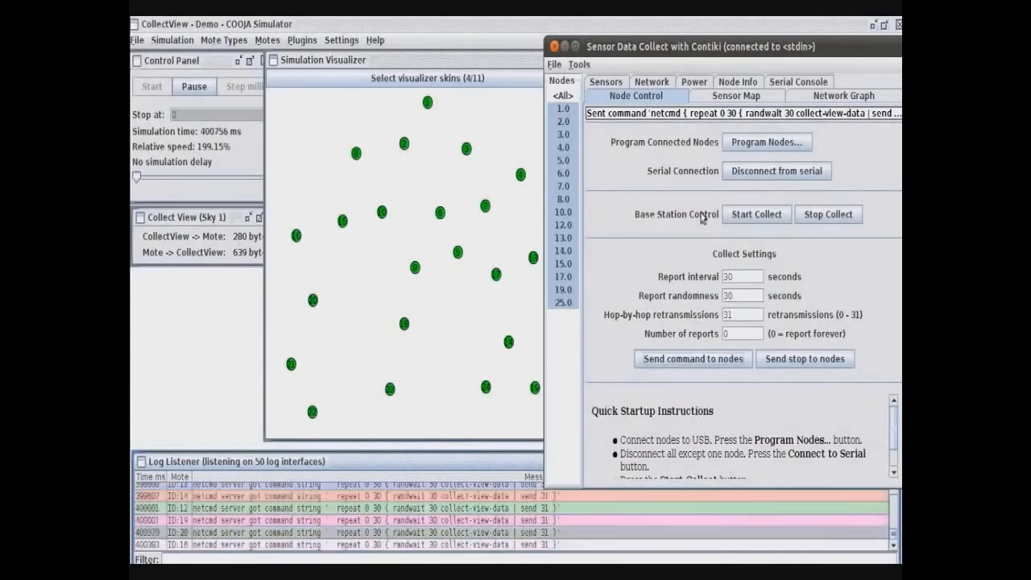
Step: Examine the Temperature, Neighbors and Beacon Interval charts for all nodes, and the two network charts for node 1.0 alone
{"action": "left_click", "coordinate": [620, 82]}
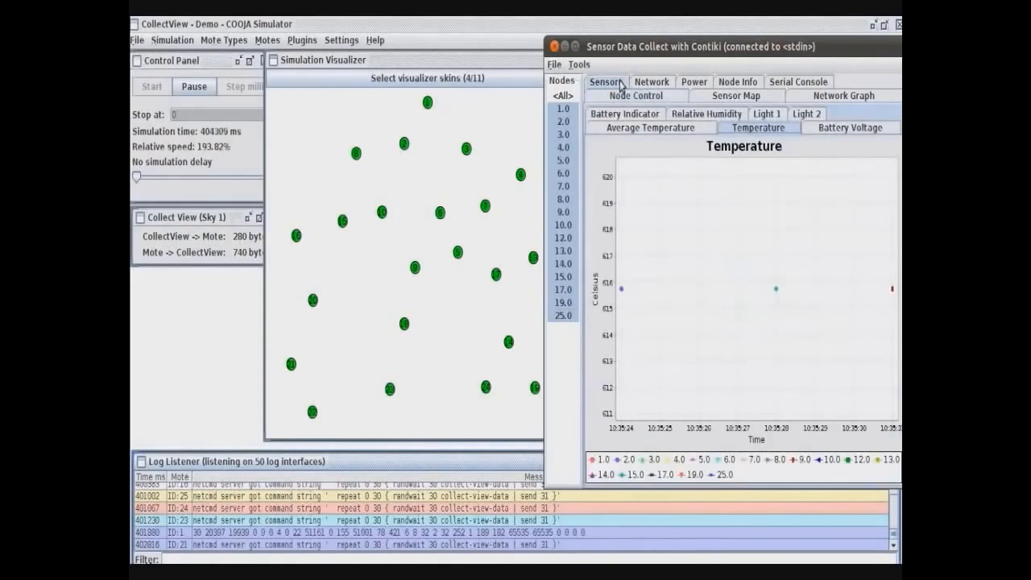
{"action": "left_click", "coordinate": [665, 84]}
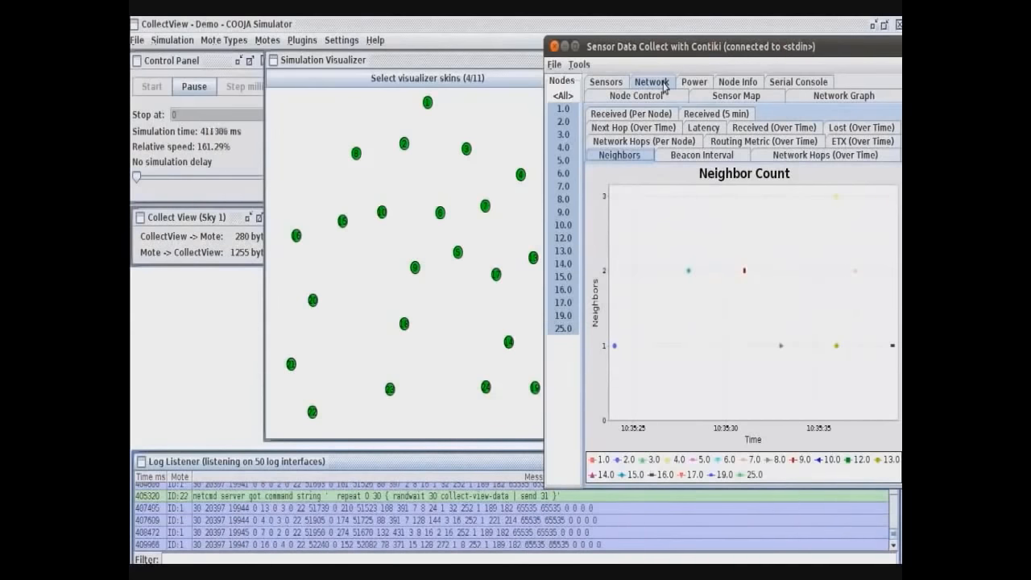
{"action": "left_click", "coordinate": [743, 159]}
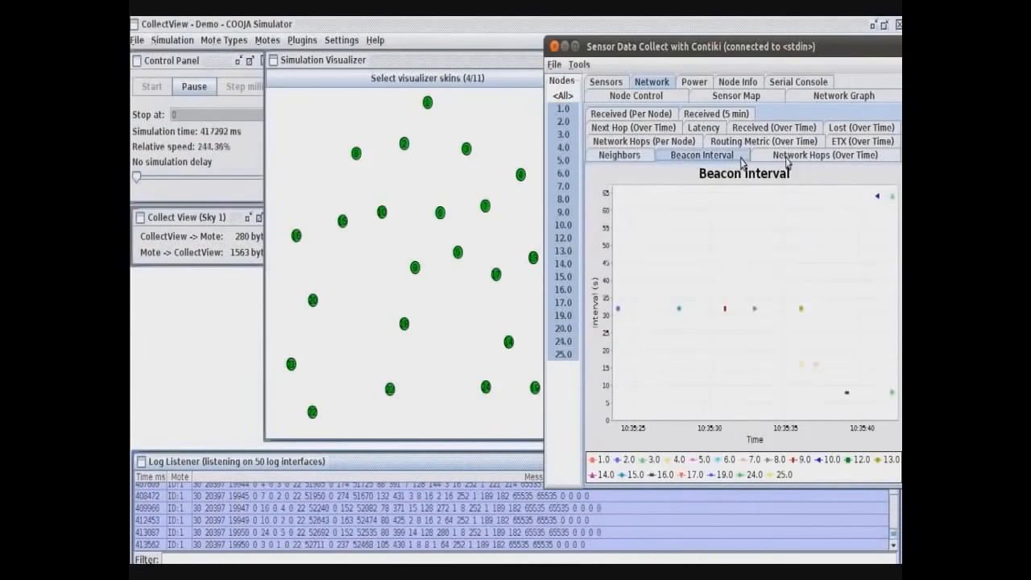
{"action": "left_click", "coordinate": [563, 109]}
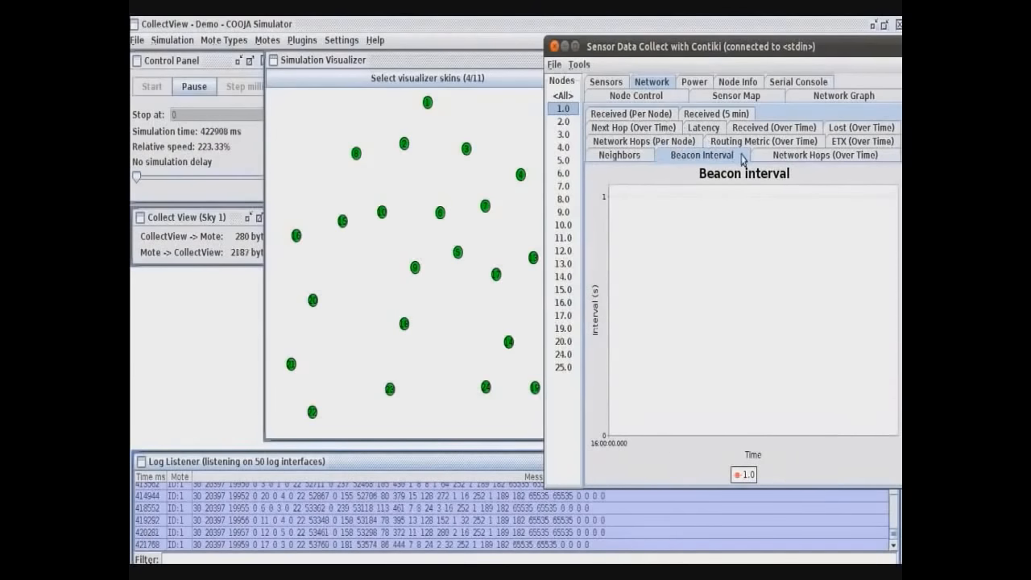
{"action": "left_click", "coordinate": [627, 156]}
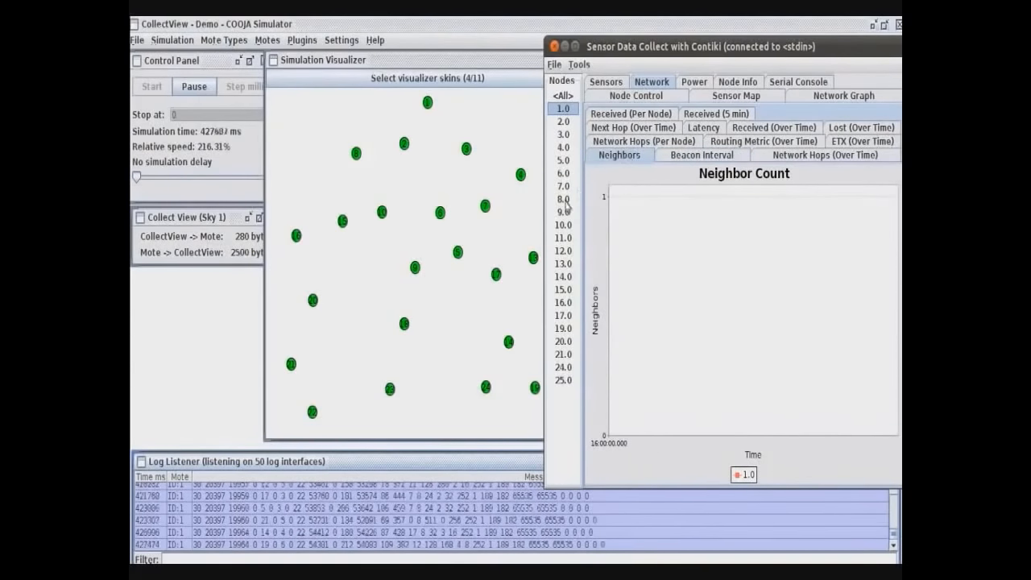
Step: Examine the Neighbors, Average Temperature, Battery Voltage, Relative Humidity, Light 1 and Light 2 charts for all nodes, plus the node control settings
{"action": "left_click", "coordinate": [563, 96]}
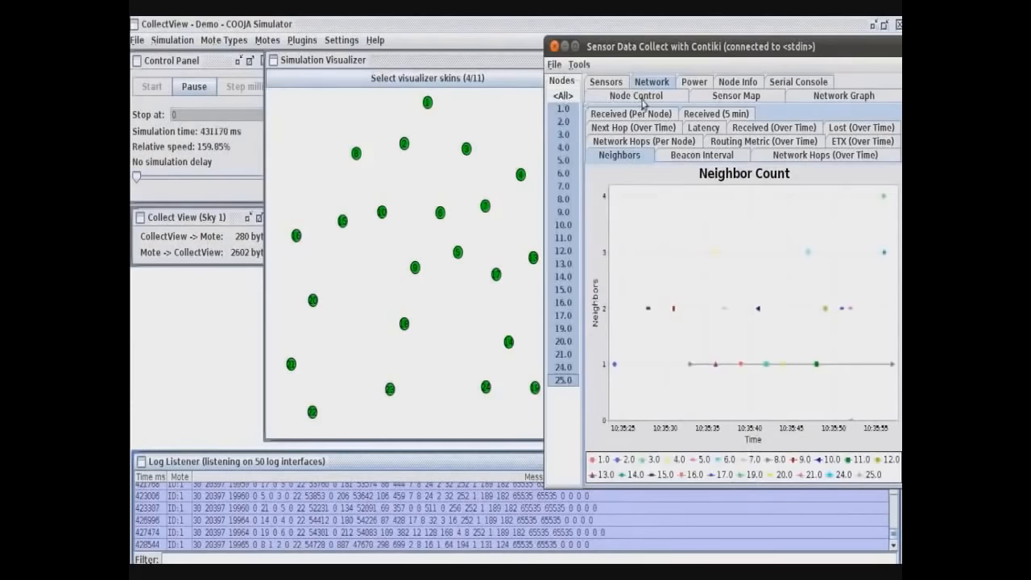
{"action": "left_click", "coordinate": [645, 95]}
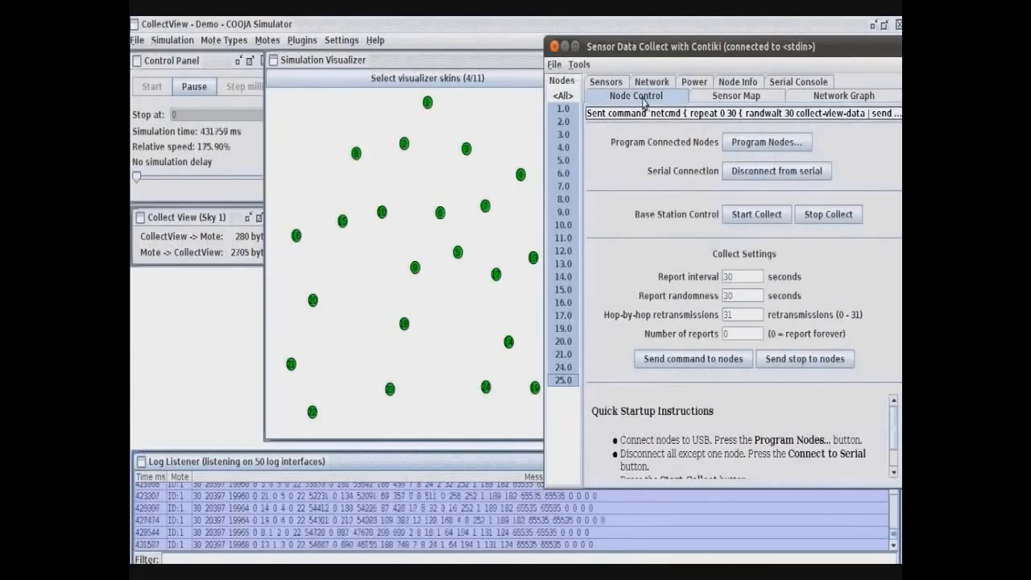
{"action": "left_click", "coordinate": [606, 82]}
{"action": "left_click", "coordinate": [678, 131]}
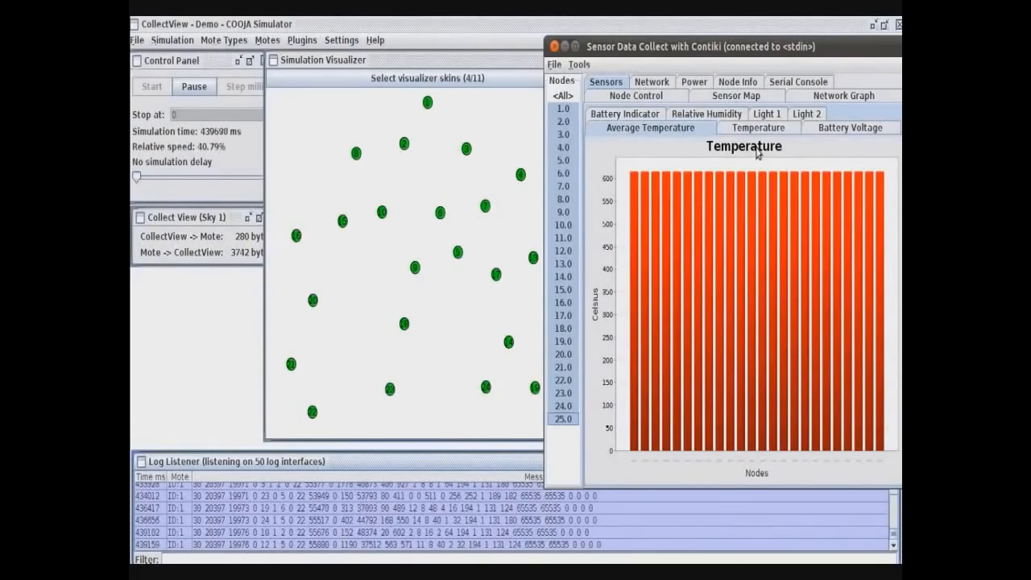
{"action": "left_click", "coordinate": [837, 132]}
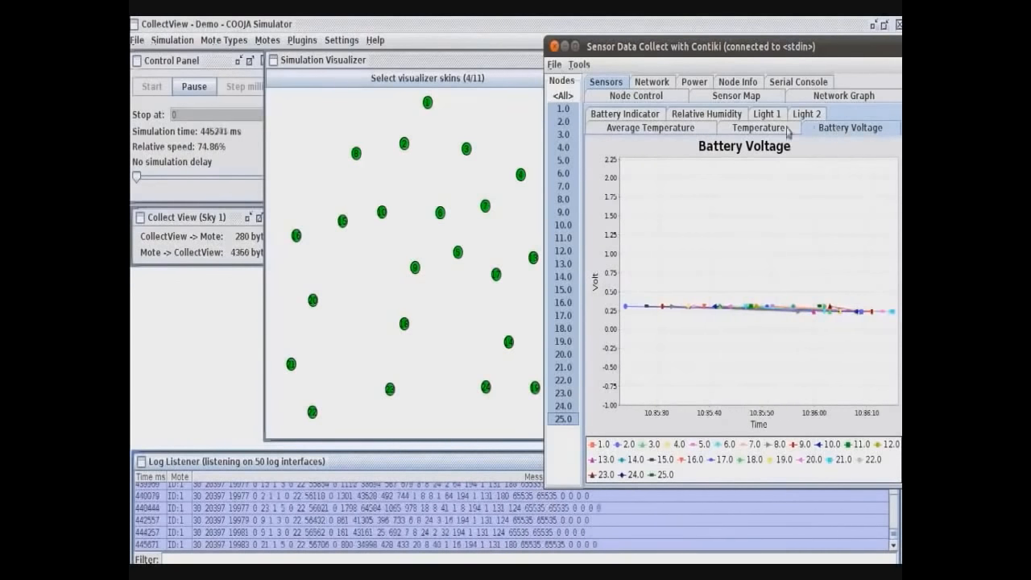
{"action": "left_click", "coordinate": [719, 117]}
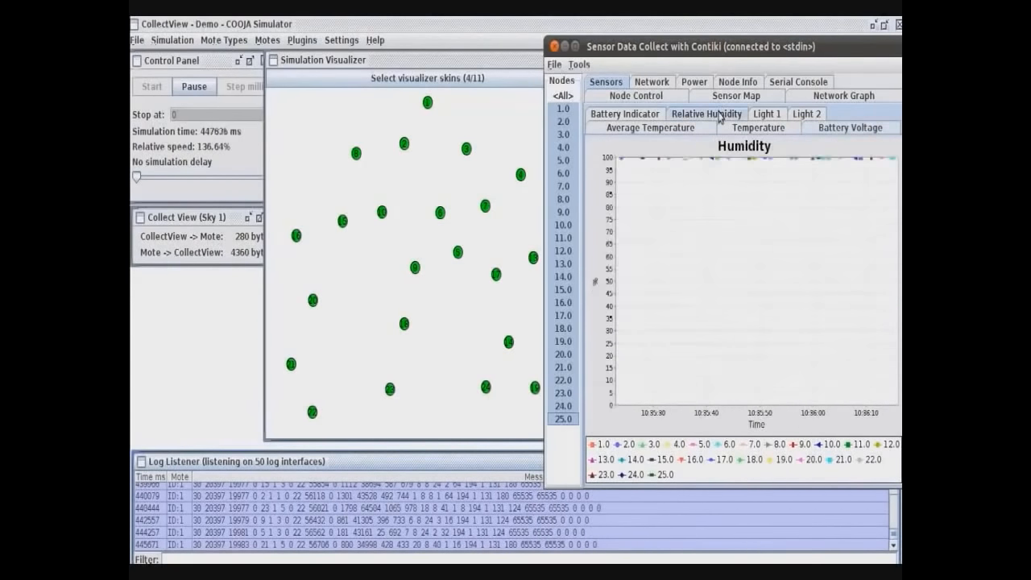
{"action": "left_click", "coordinate": [765, 119]}
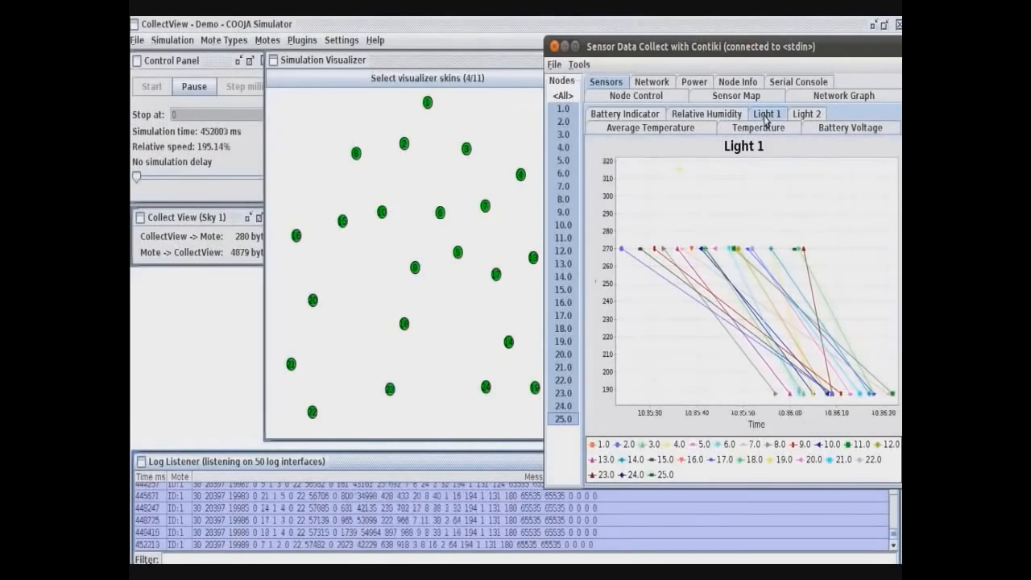
{"action": "left_click", "coordinate": [806, 118]}
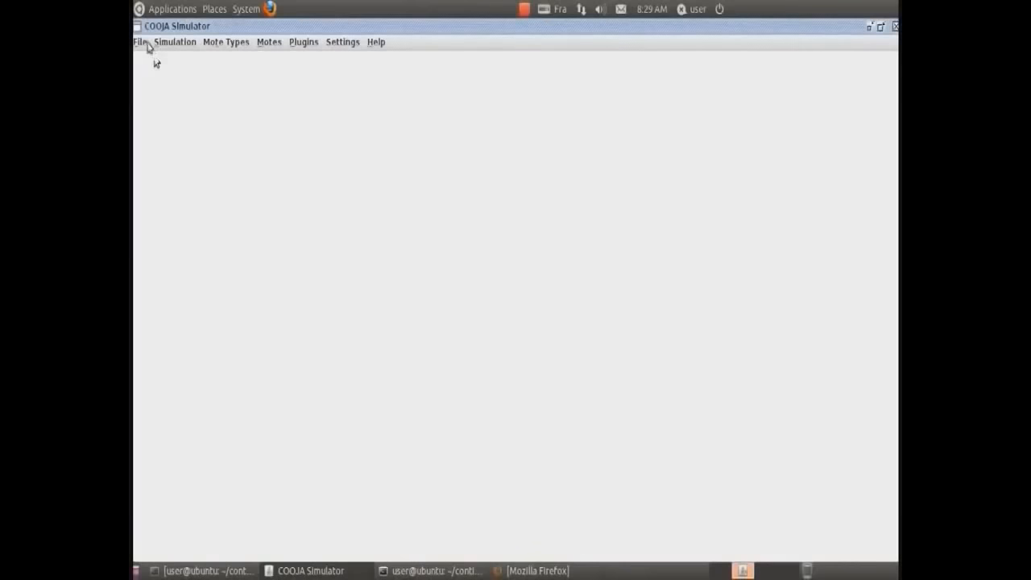
Step: Open the simulation example-sky-websense.csc from the contiki/examples/ipv6/sky-websense folder
{"action": "left_click", "coordinate": [142, 42]}
{"action": "mouse_move", "coordinate": [289, 101]}
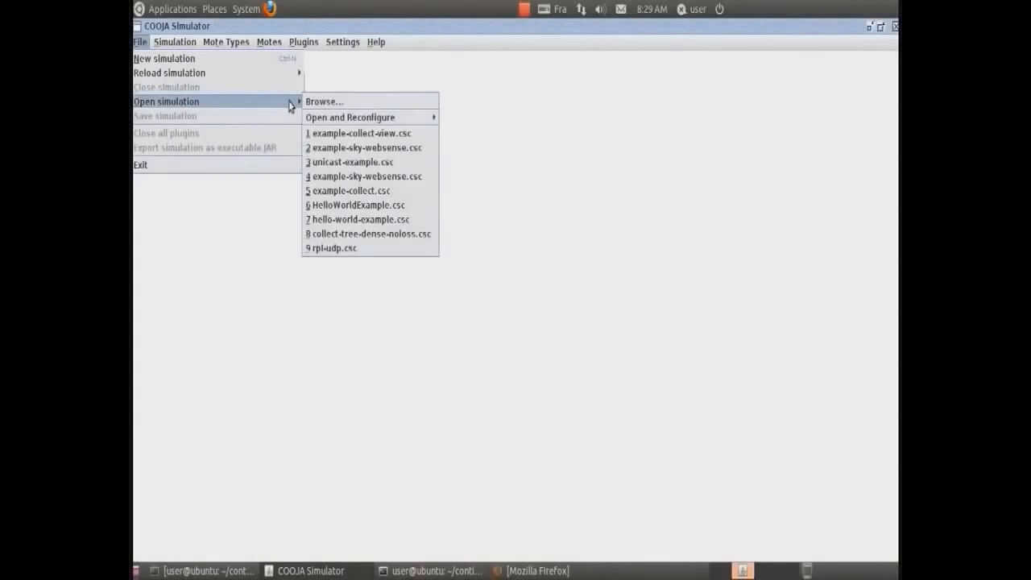
{"action": "left_click", "coordinate": [359, 105]}
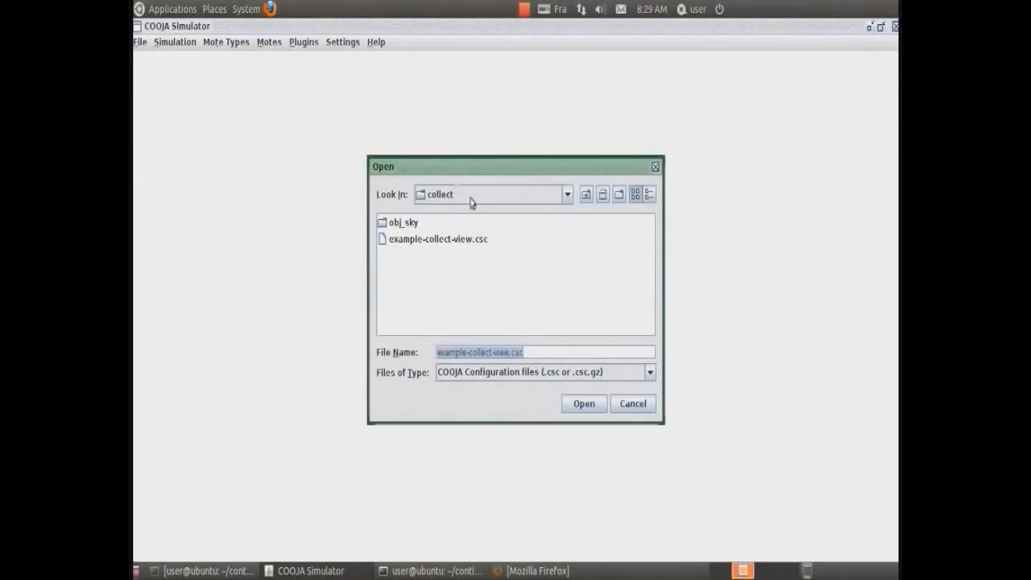
{"action": "left_click", "coordinate": [568, 194]}
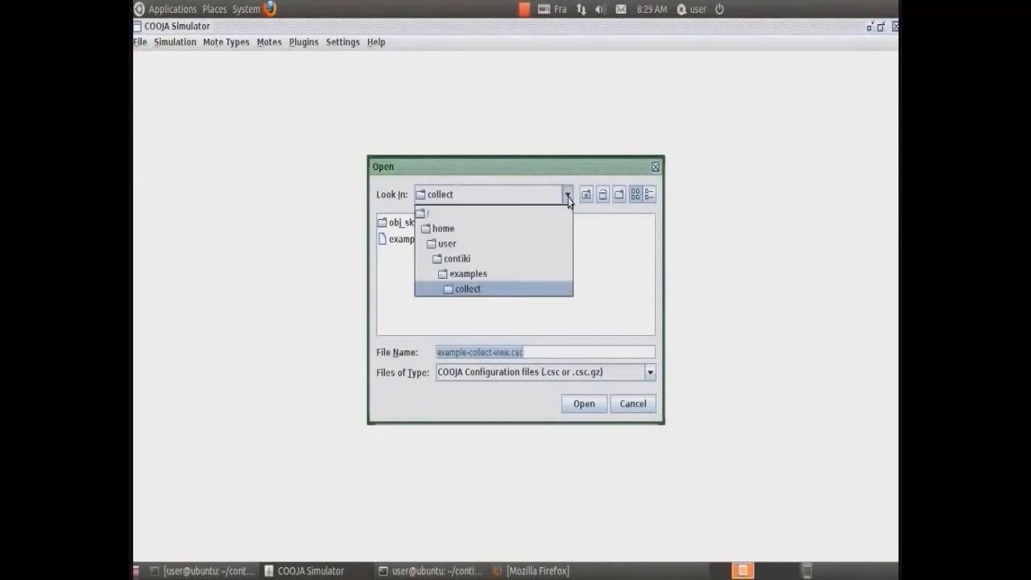
{"action": "left_click", "coordinate": [494, 275]}
{"action": "double_click", "coordinate": [492, 226]}
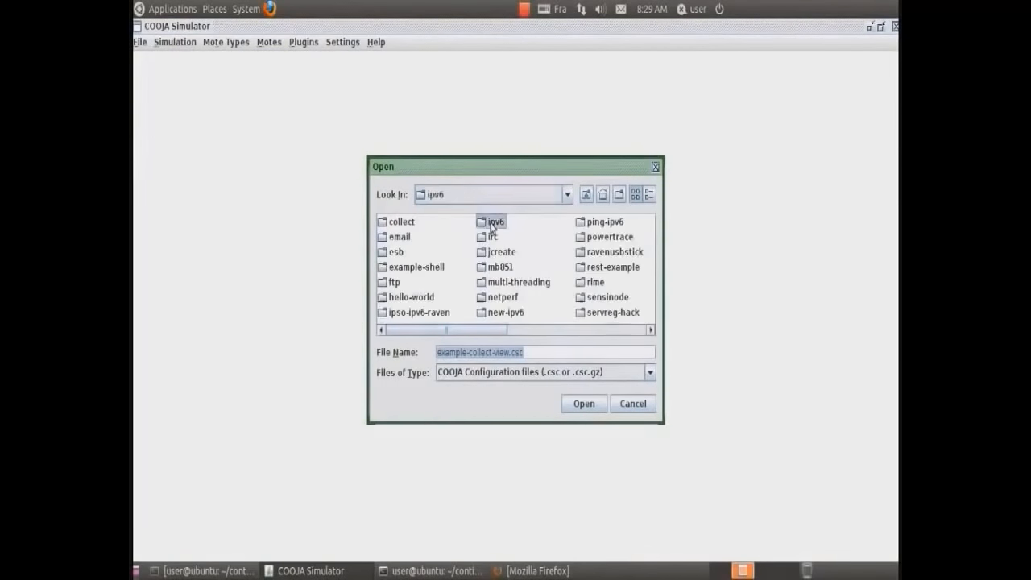
{"action": "double_click", "coordinate": [425, 283]}
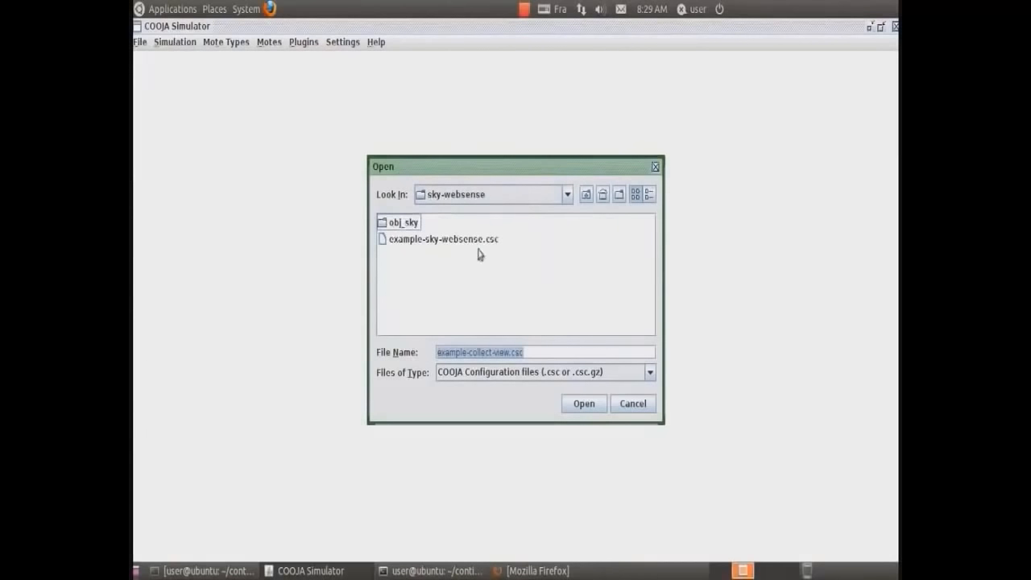
{"action": "left_click", "coordinate": [483, 242]}
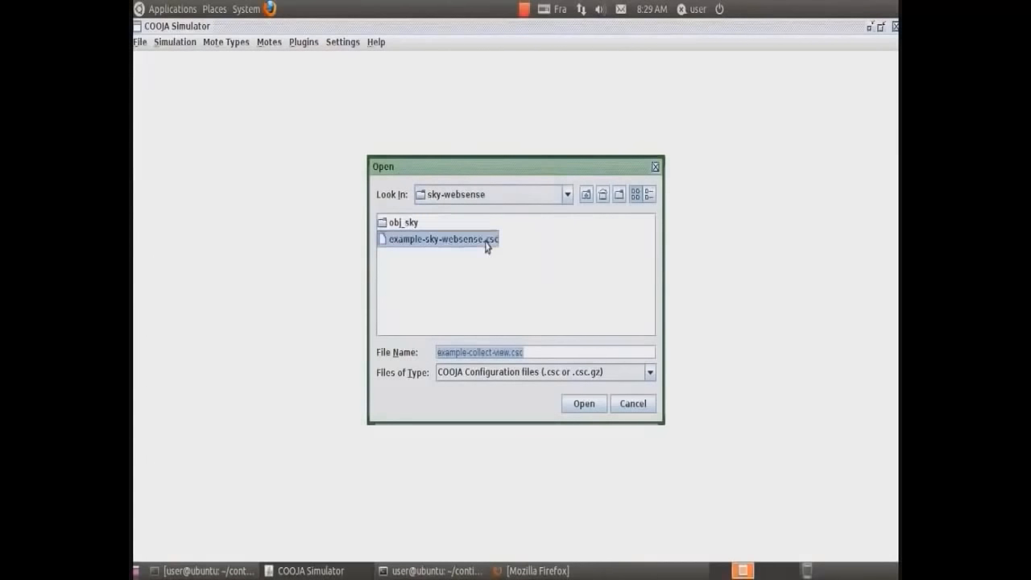
{"action": "left_click", "coordinate": [586, 404]}
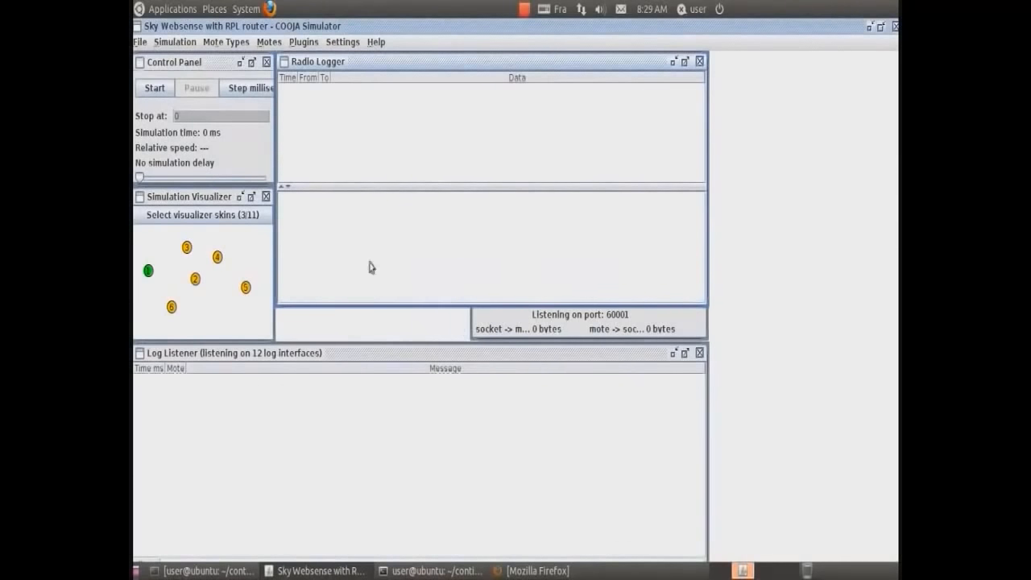
Step: Start the Sky Websense simulation and run make connect-router-cooja in the sky-websense terminal to connect the border router
{"action": "left_click", "coordinate": [155, 90]}
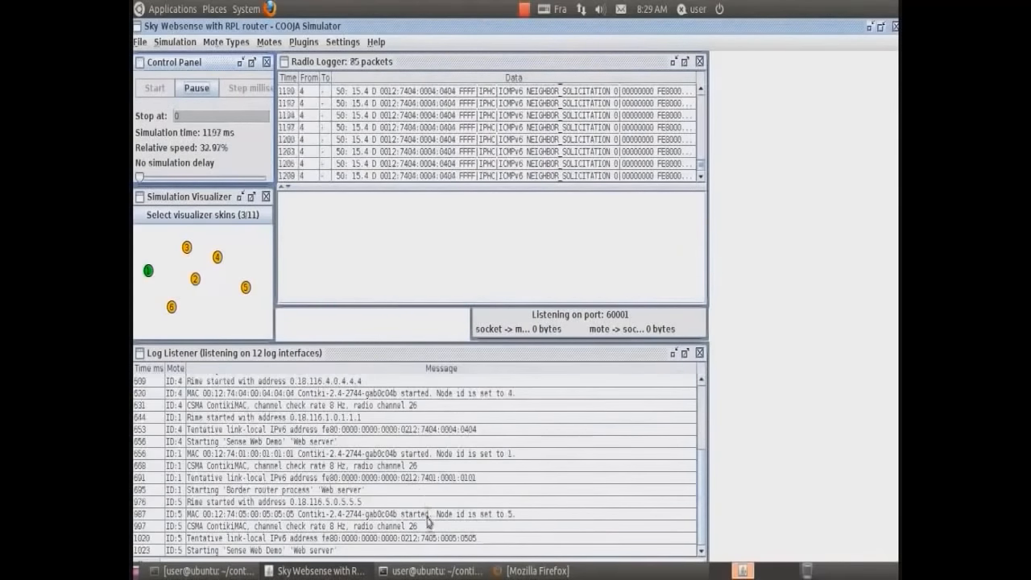
{"action": "left_click", "coordinate": [457, 573]}
{"action": "type", "text": "m"}
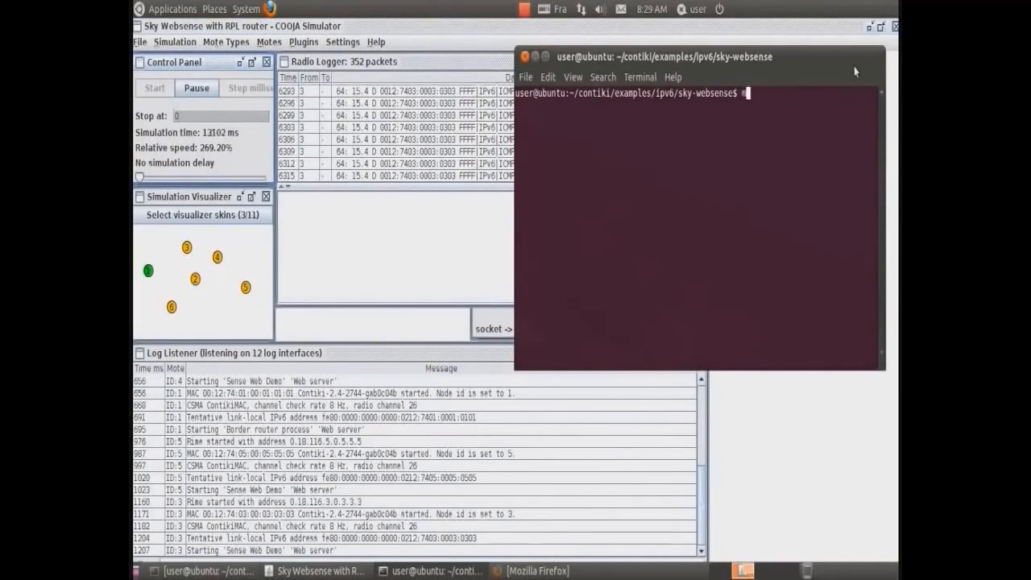
{"action": "type", "text": "ake connect"}
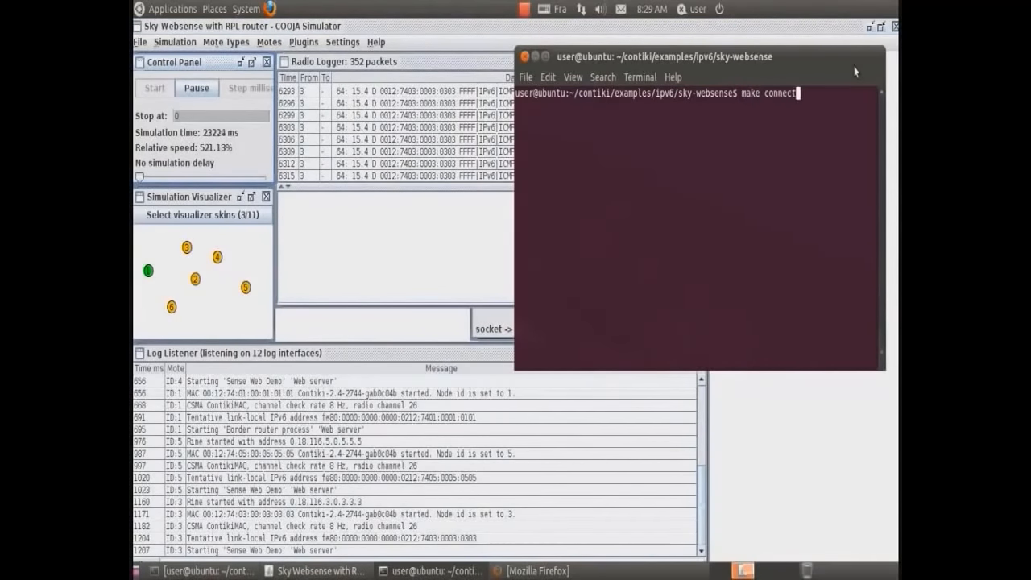
{"action": "type", "text": "-router-cooja"}
{"action": "key", "text": "Return"}
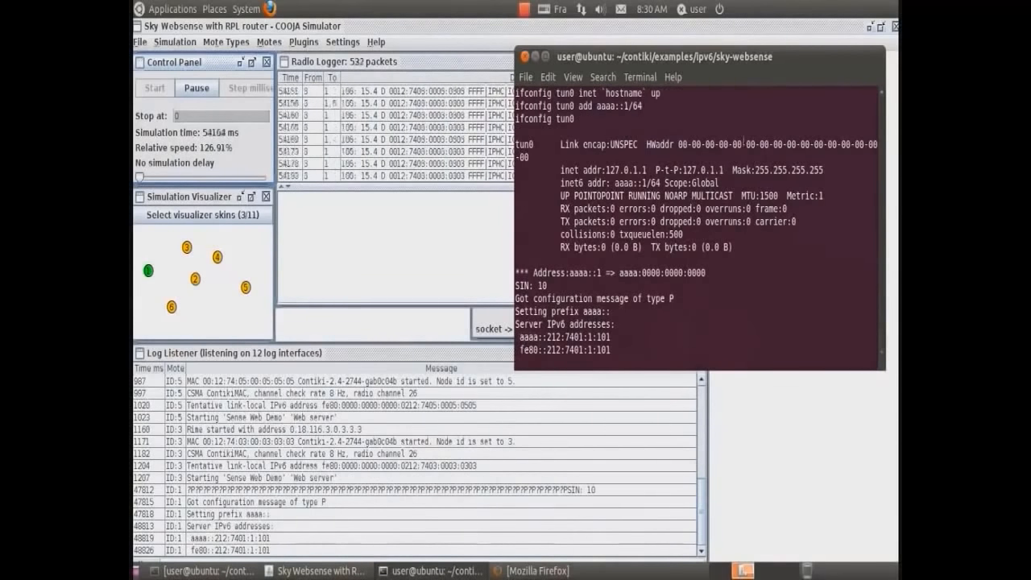
{"action": "left_click", "coordinate": [531, 571]}
{"action": "type", "text": "ht"}
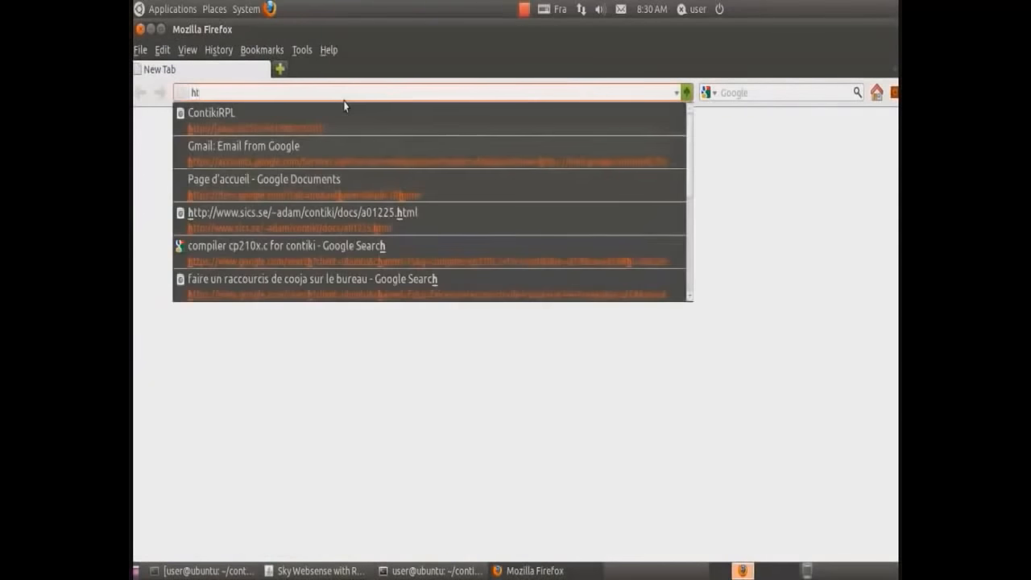
{"action": "type", "text": "tp:"}
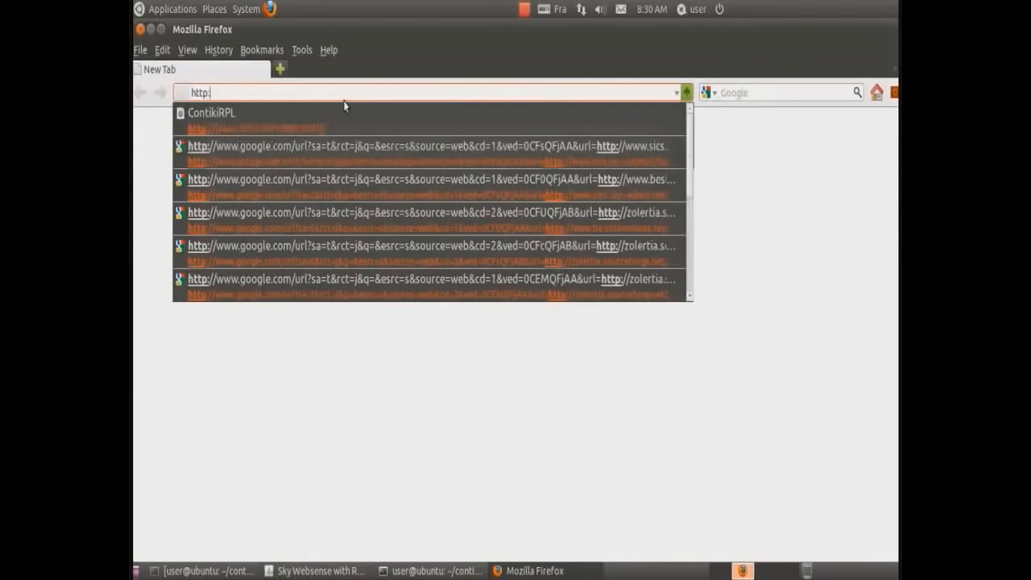
{"action": "type", "text": "//["}
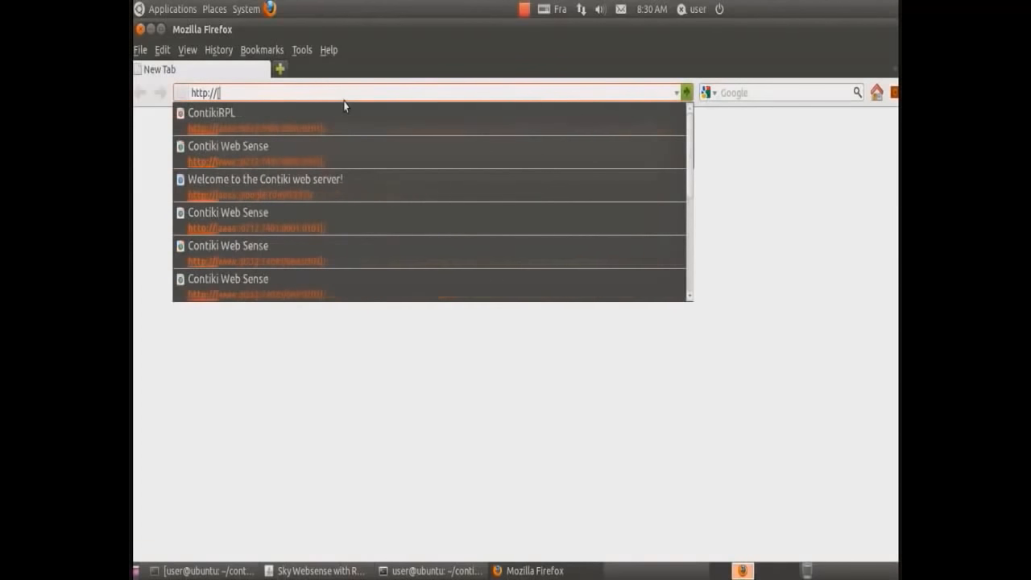
{"action": "key", "text": "Down"}
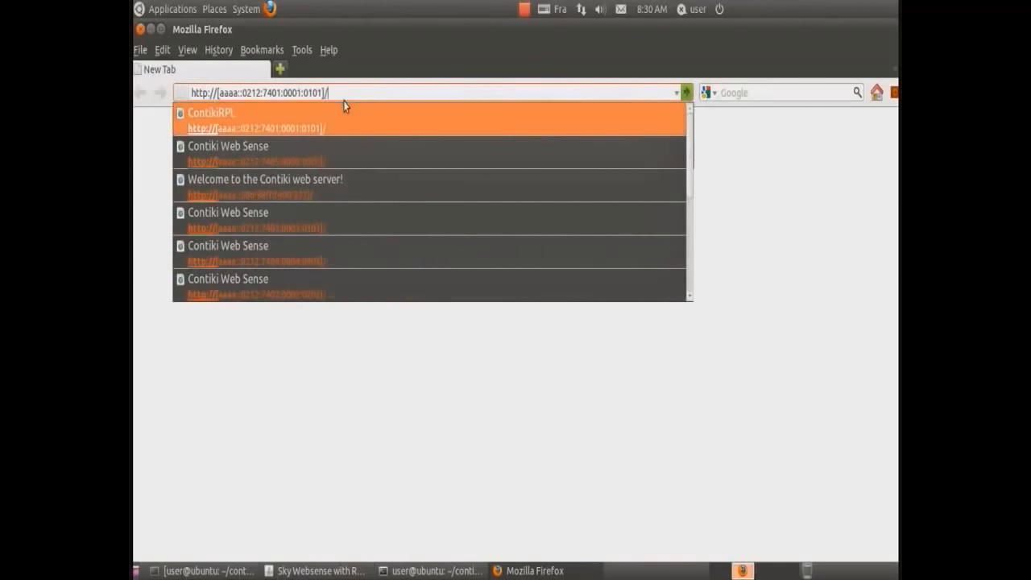
{"action": "key", "text": "Return"}
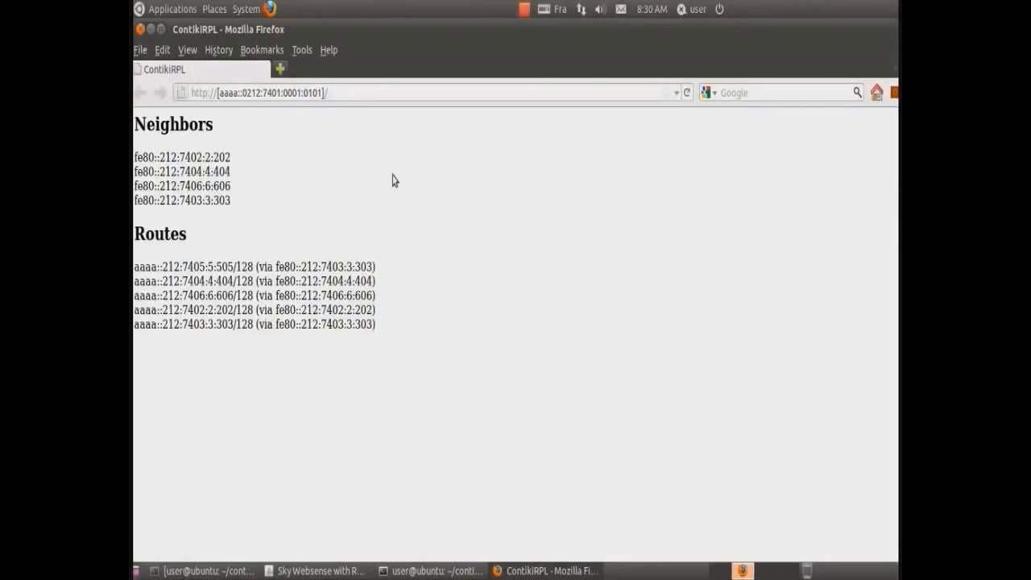
{"action": "key", "text": "ctrl+t"}
{"action": "type", "text": "http"}
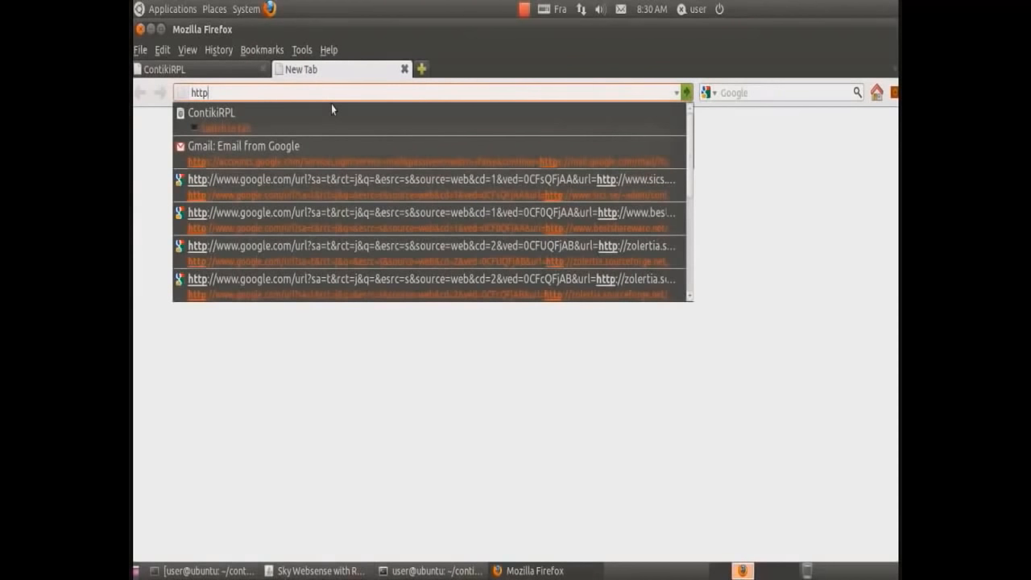
{"action": "type", "text": "://"}
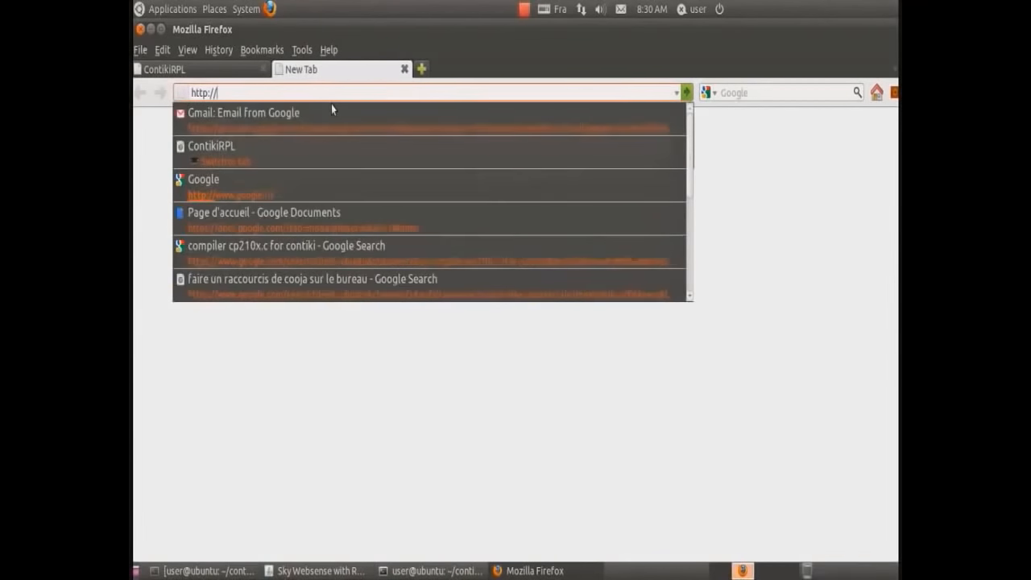
{"action": "type", "text": "["}
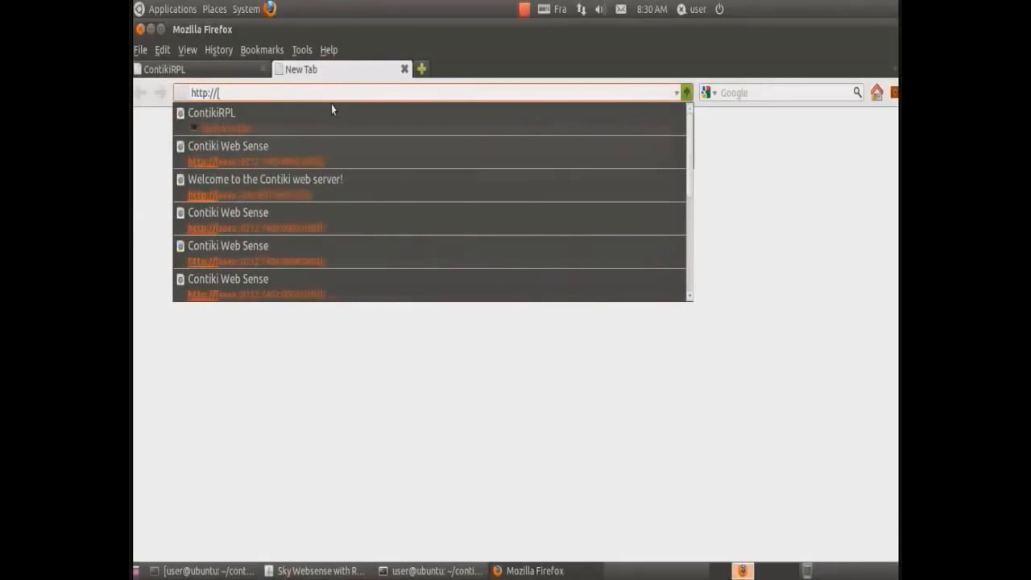
{"action": "key", "text": "Down"}
{"action": "key", "text": "Down"}
{"action": "key", "text": "Down"}
{"action": "key", "text": "Down"}
{"action": "key", "text": "Down"}
{"action": "key", "text": "Down"}
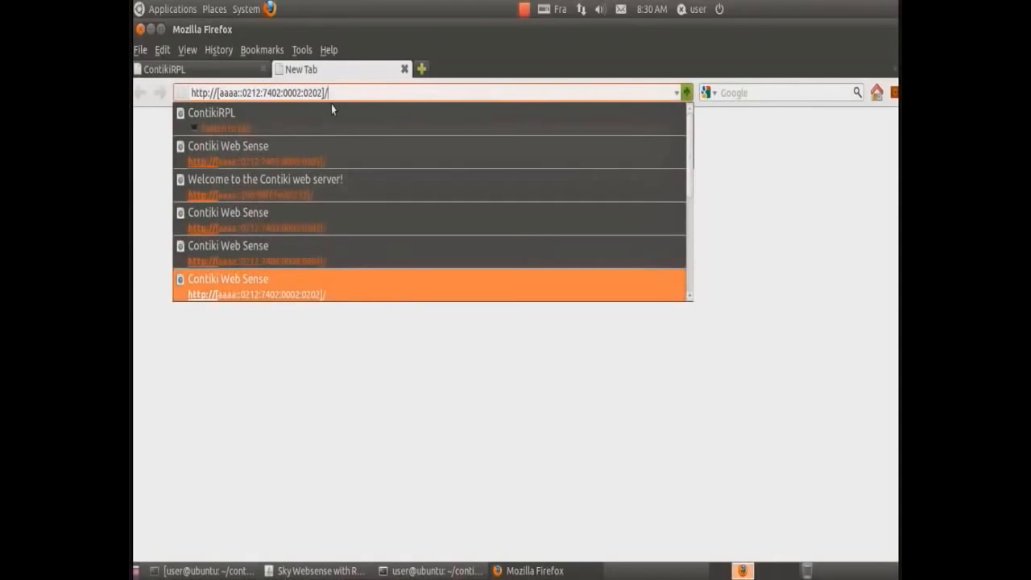
{"action": "key", "text": "Return"}
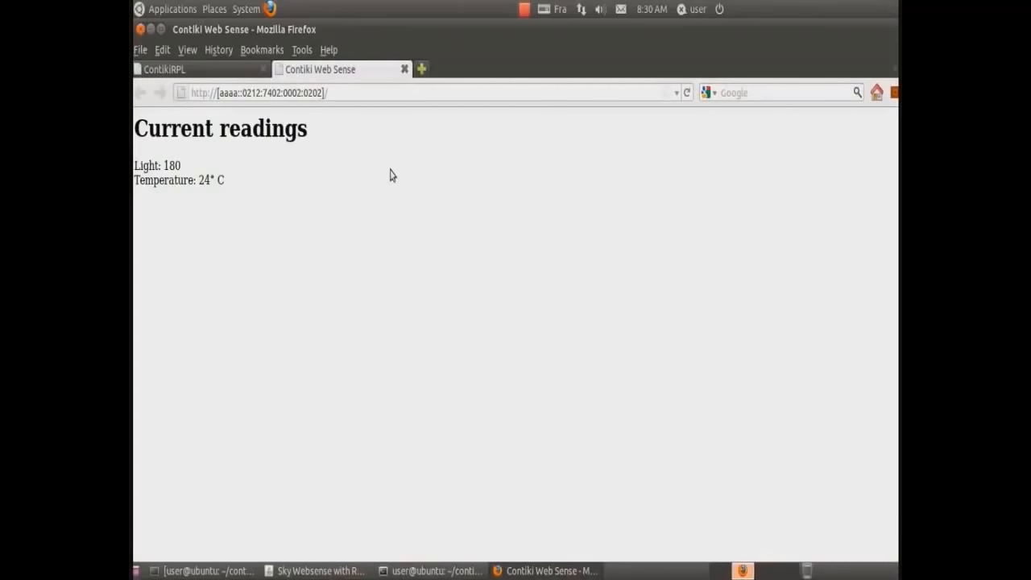
{"action": "left_click", "coordinate": [279, 92]}
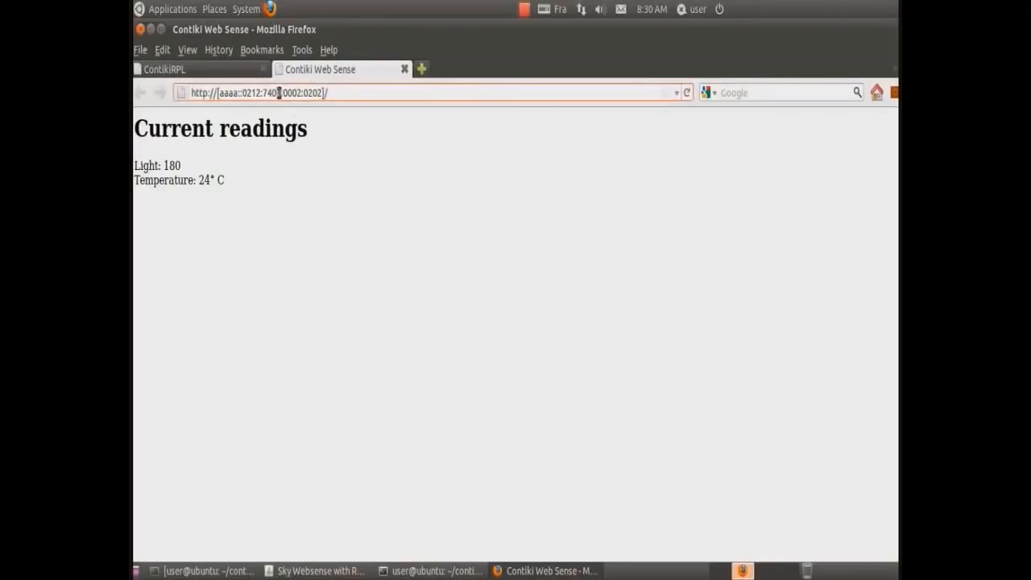
{"action": "key", "text": "BackSpace"}
{"action": "type", "text": "3"}
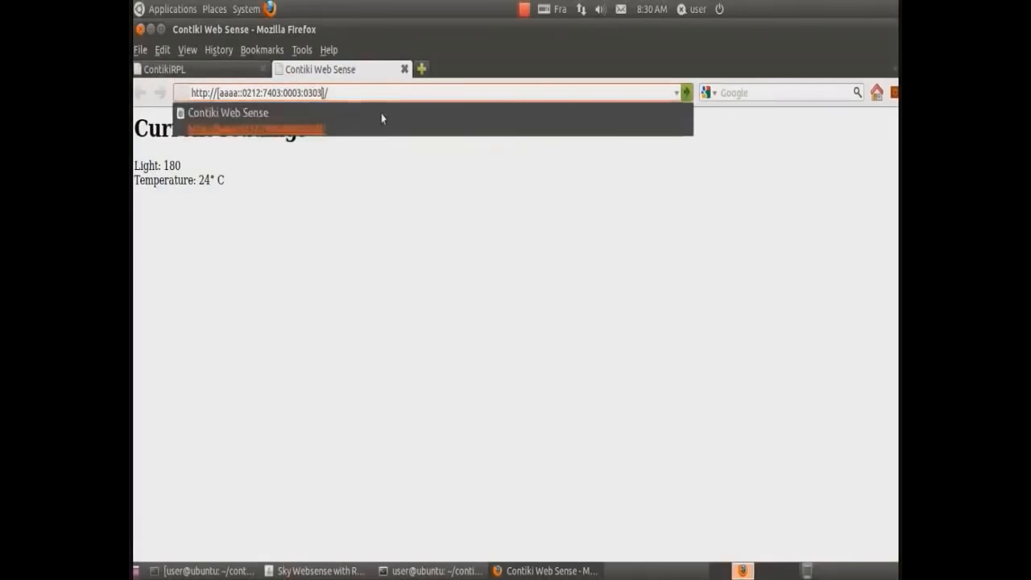
{"action": "key", "text": "Return"}
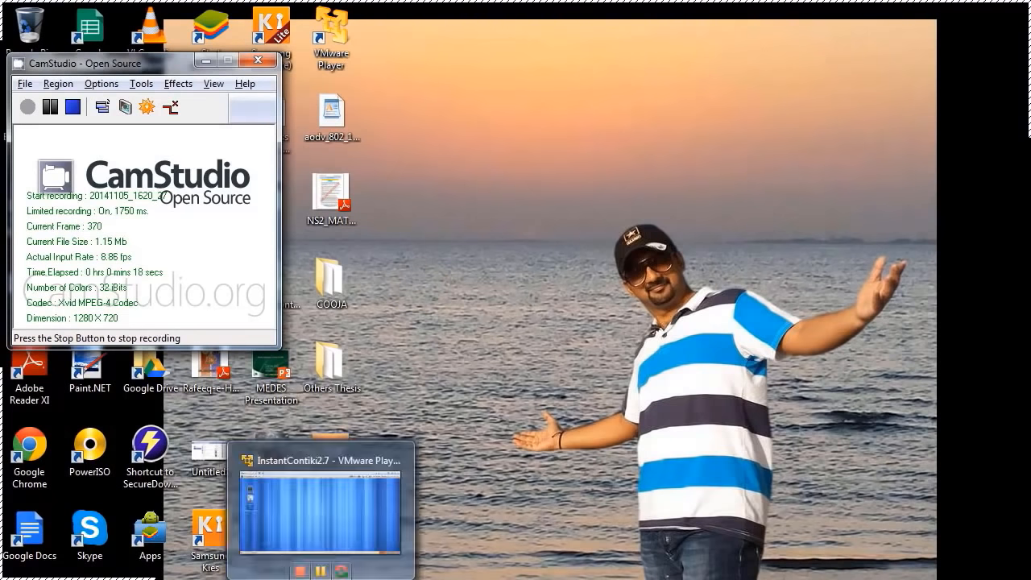
Step: Switch to the InstantContiki2.7 virtual machine in VMware Player and launch Cooja from its desktop
{"action": "left_click", "coordinate": [295, 579]}
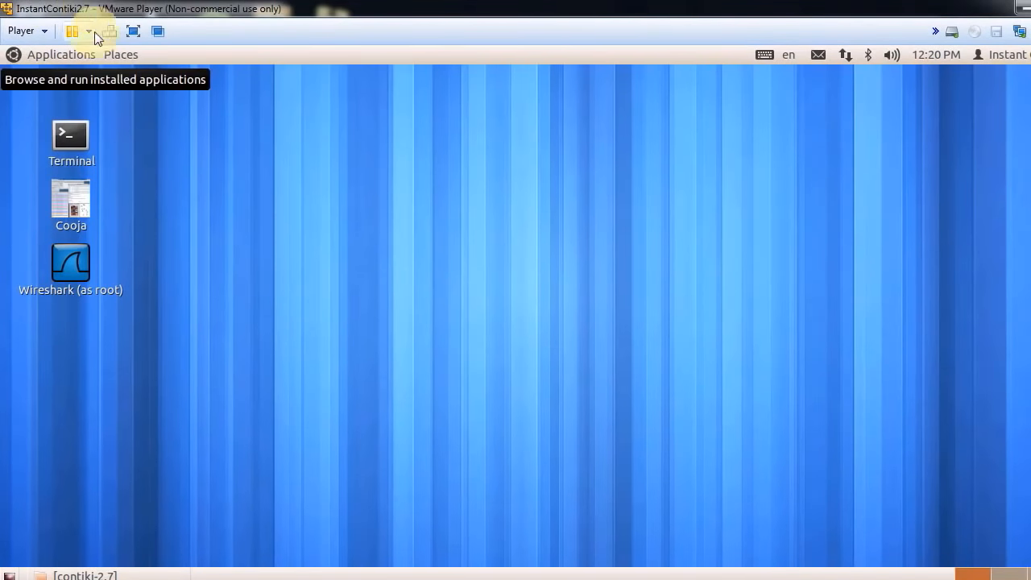
{"action": "double_click", "coordinate": [64, 201]}
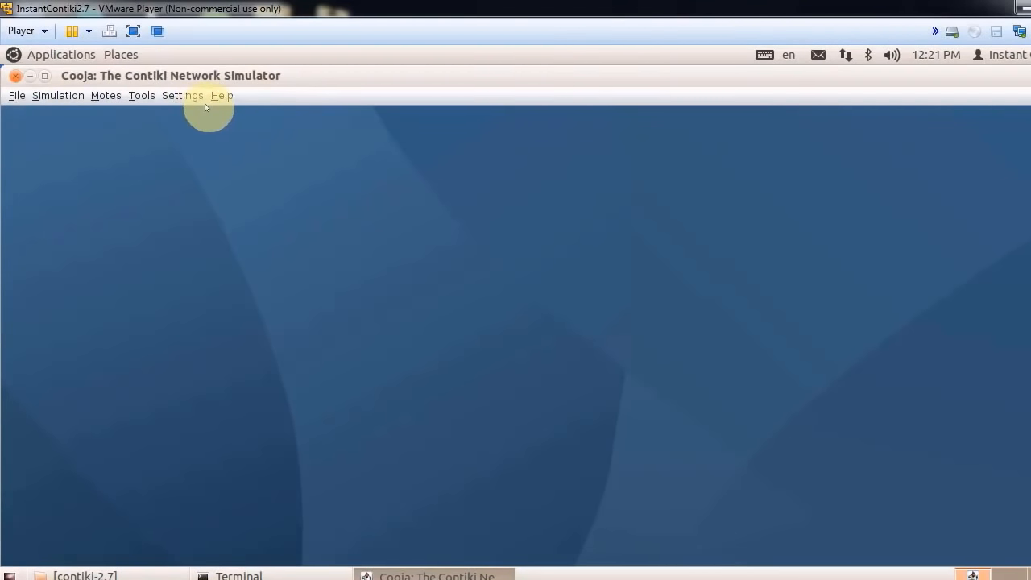
{"action": "left_click", "coordinate": [17, 96]}
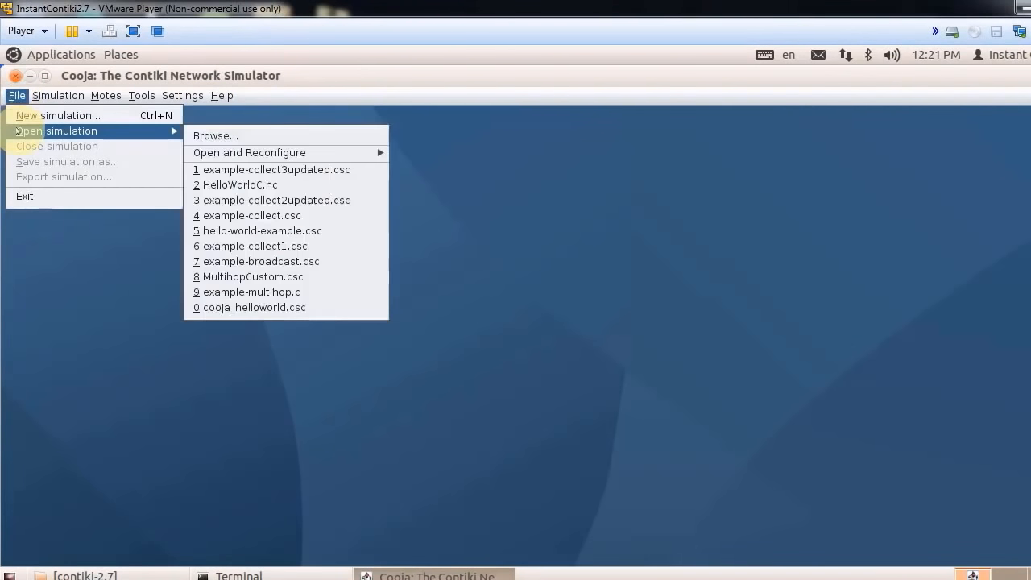
{"action": "mouse_move", "coordinate": [48, 95]}
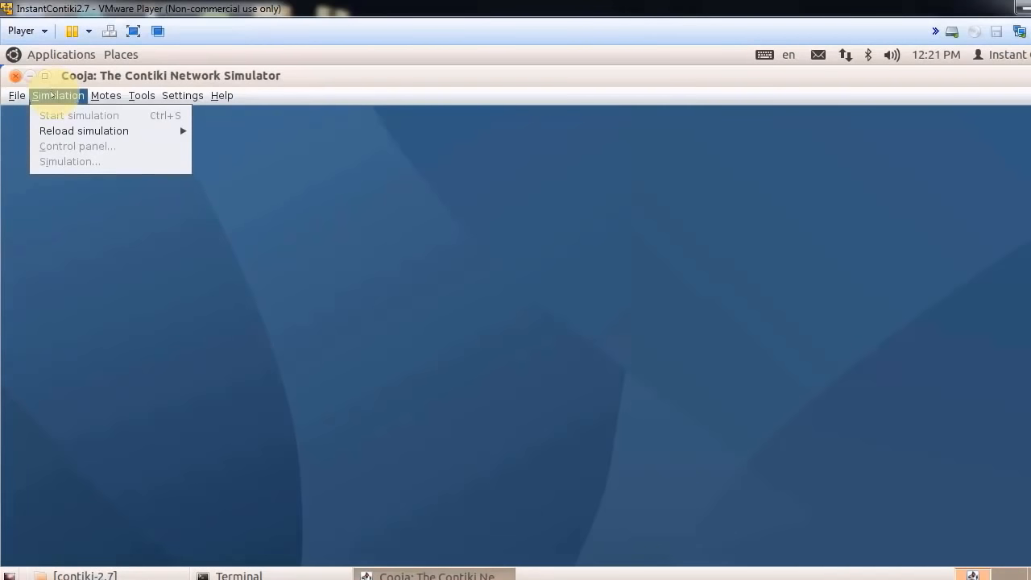
Step: Create a new simulation named My simulation with the Unit Disk Graph Medium (UDGM): Distance Loss radio medium
{"action": "mouse_move", "coordinate": [95, 96]}
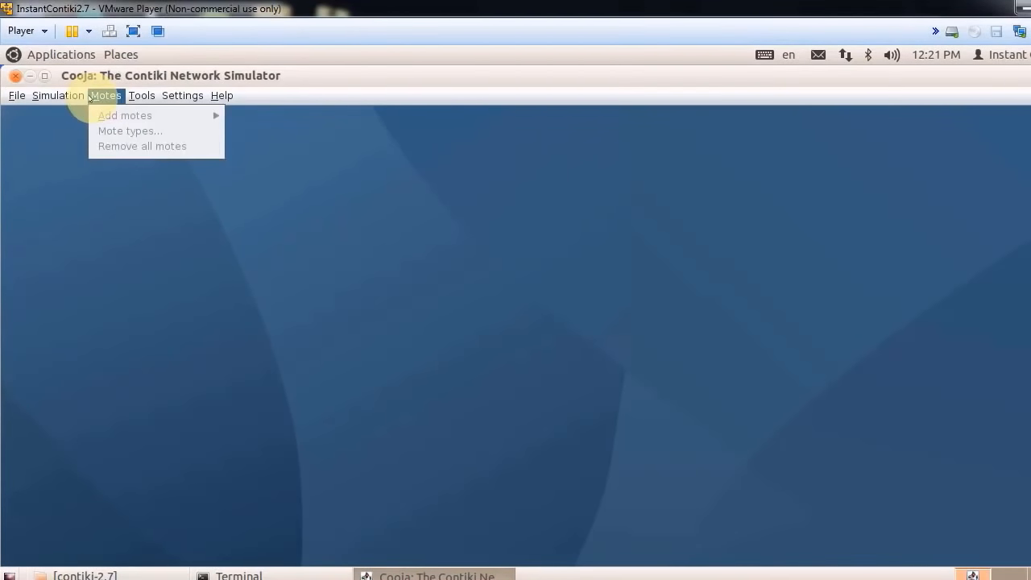
{"action": "mouse_move", "coordinate": [16, 97]}
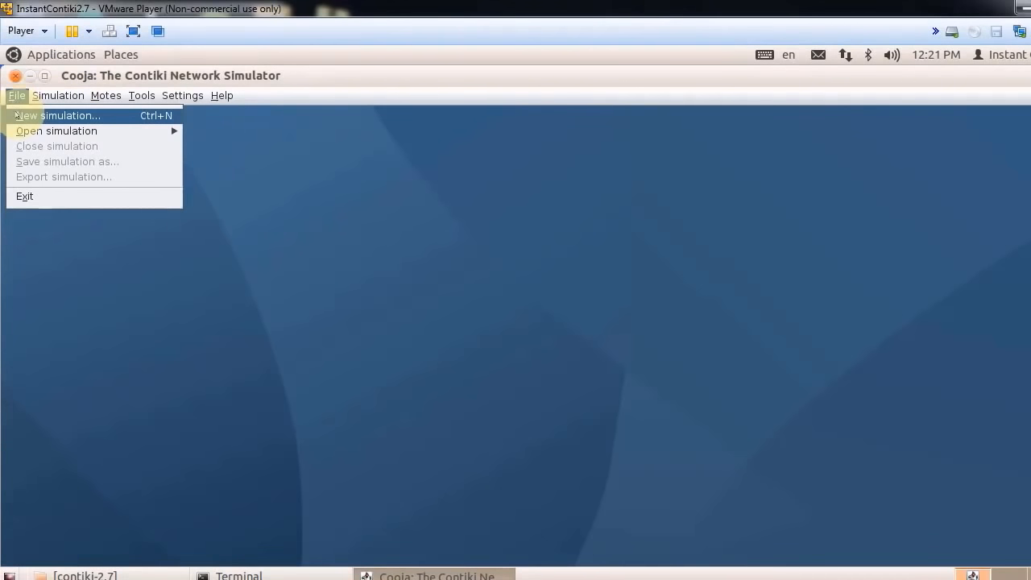
{"action": "left_click", "coordinate": [16, 115]}
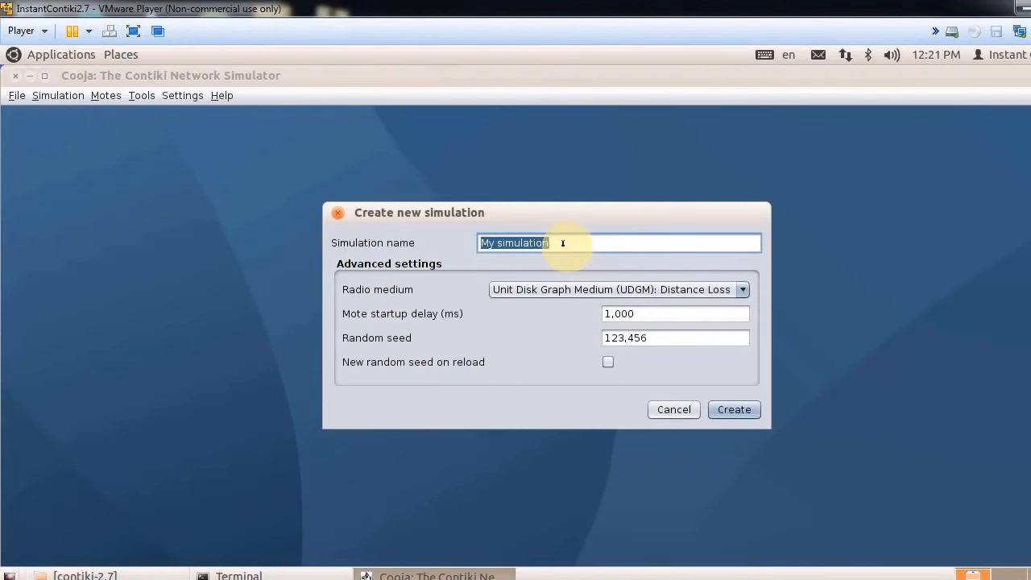
{"action": "left_click", "coordinate": [721, 410]}
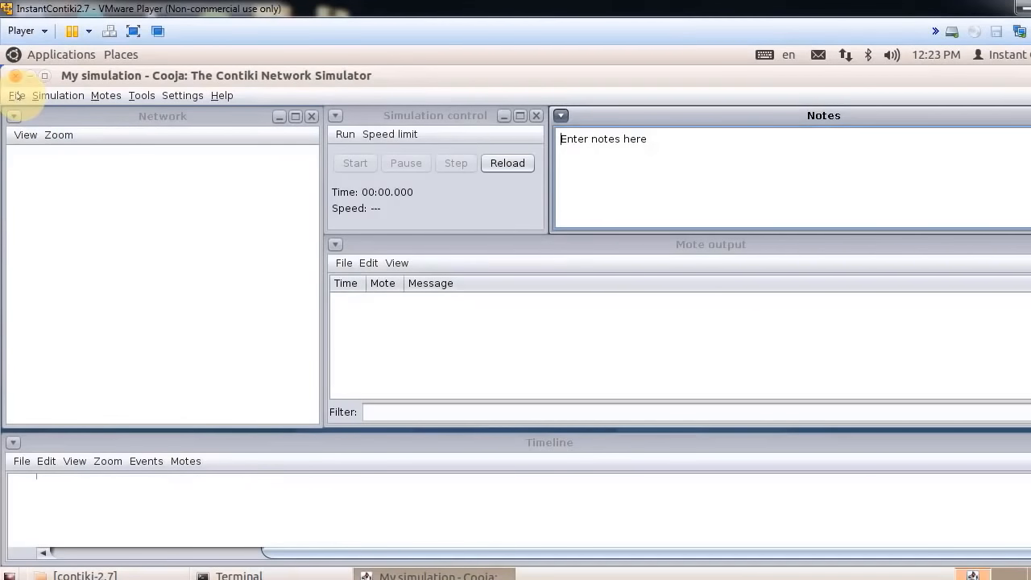
Step: Set up a new Z1 mote type with collectsink.c from the rime examples as its Contiki process
{"action": "left_click", "coordinate": [98, 96]}
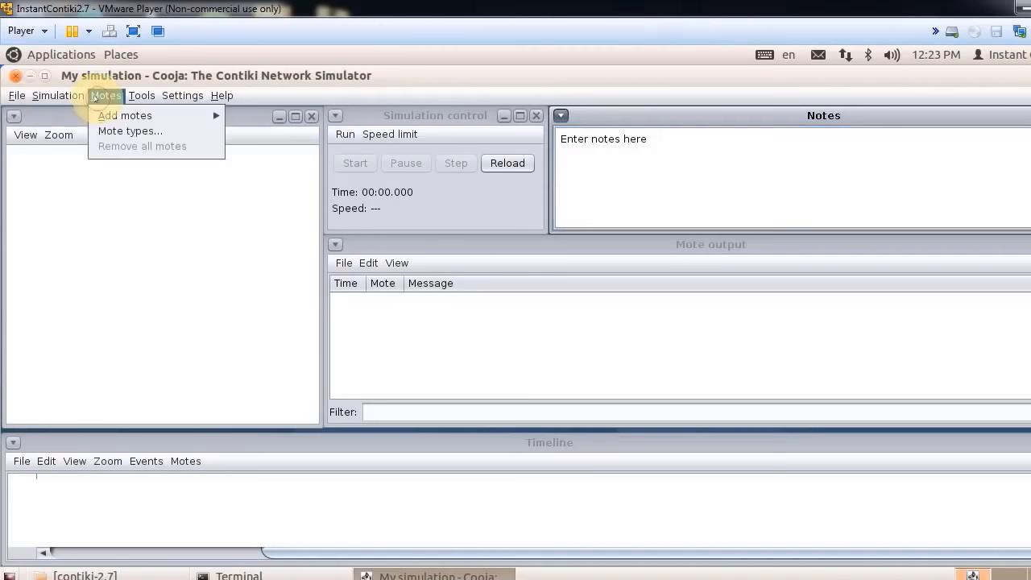
{"action": "mouse_move", "coordinate": [106, 116]}
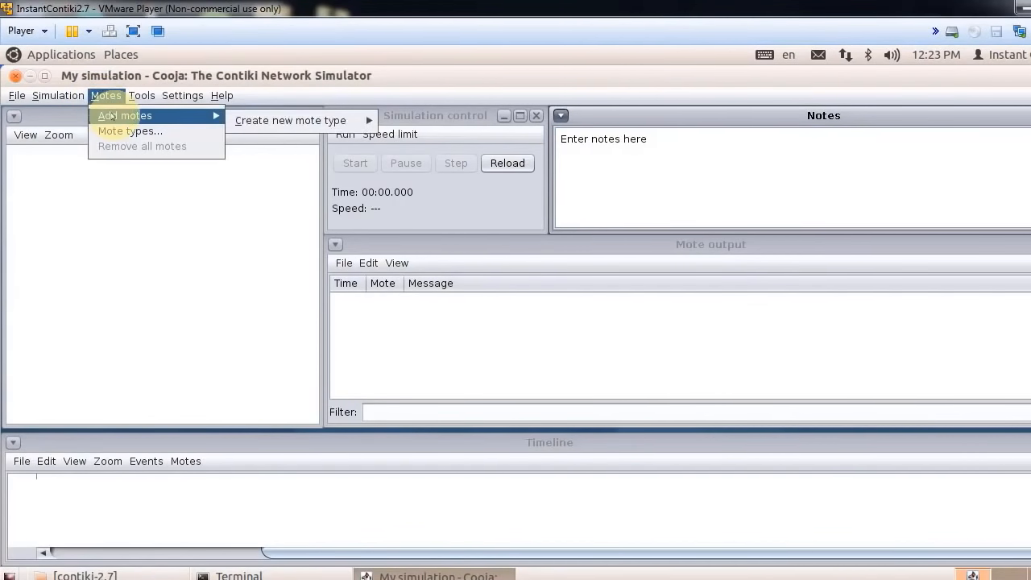
{"action": "mouse_move", "coordinate": [258, 120]}
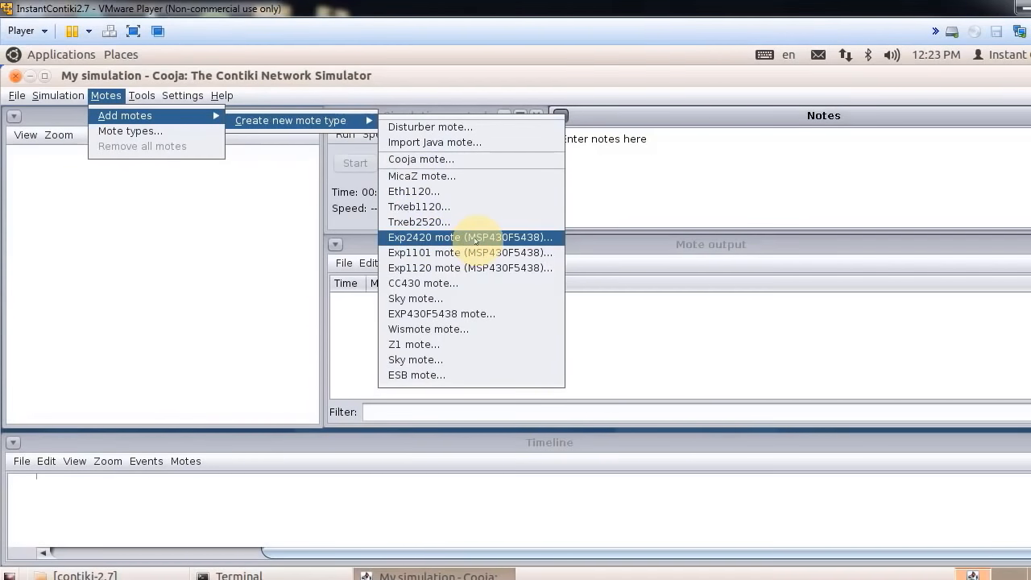
{"action": "left_click", "coordinate": [418, 344]}
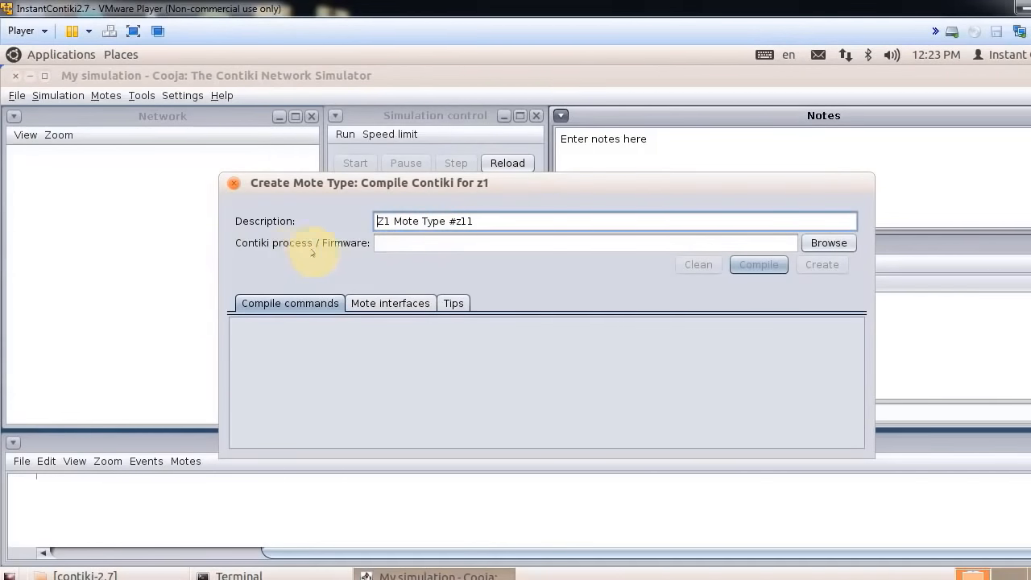
{"action": "left_click", "coordinate": [828, 244]}
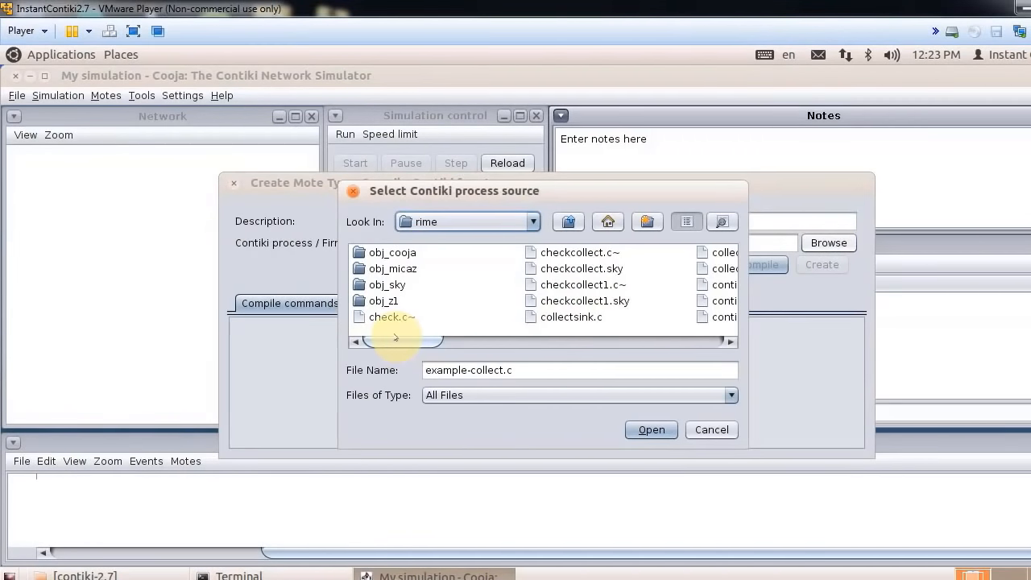
{"action": "left_click", "coordinate": [571, 319]}
{"action": "left_click", "coordinate": [650, 428]}
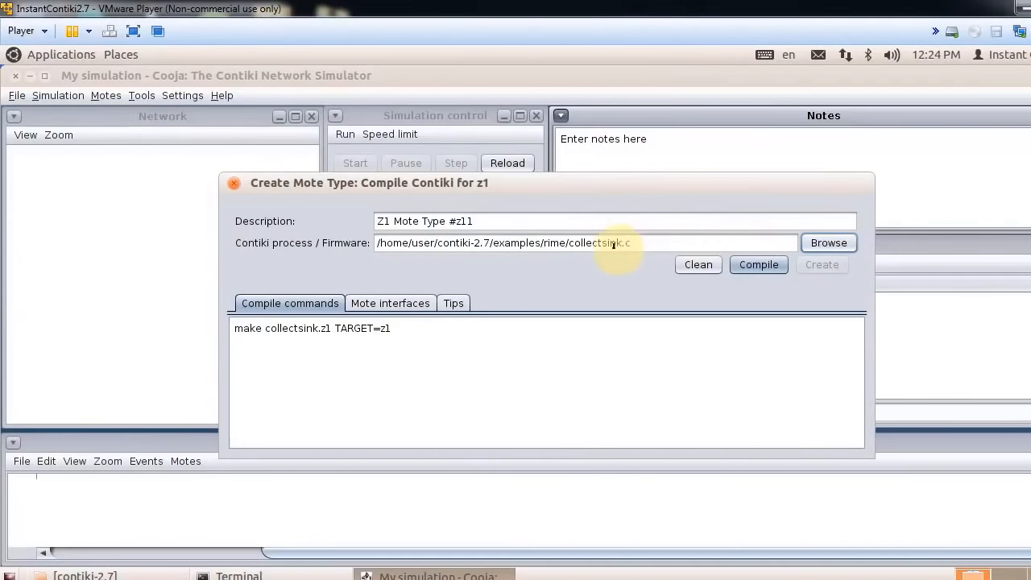
Step: Compile and create the Z1 mote type, and add 1 mote with random positioning
{"action": "left_click", "coordinate": [750, 265]}
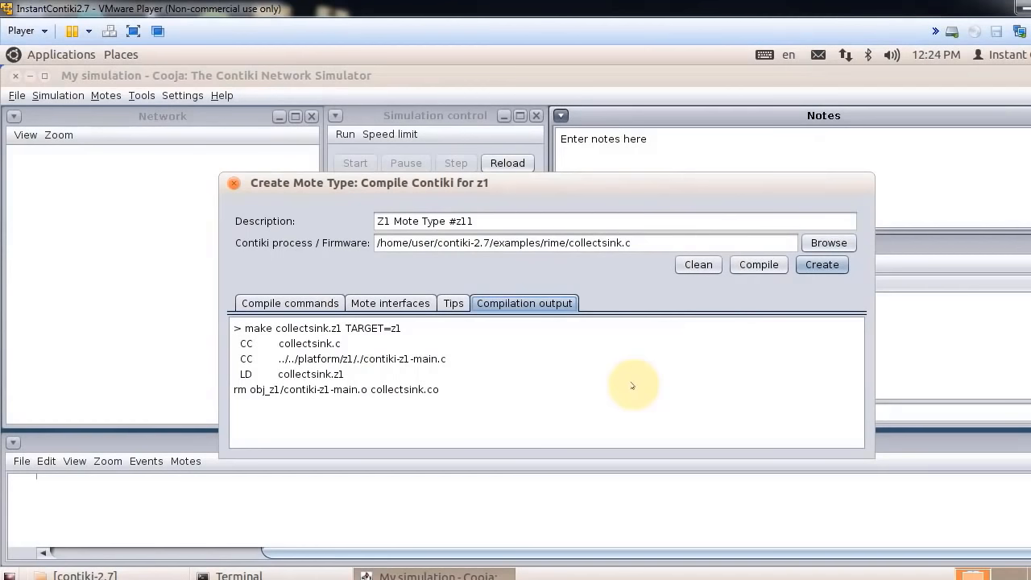
{"action": "left_click", "coordinate": [822, 268]}
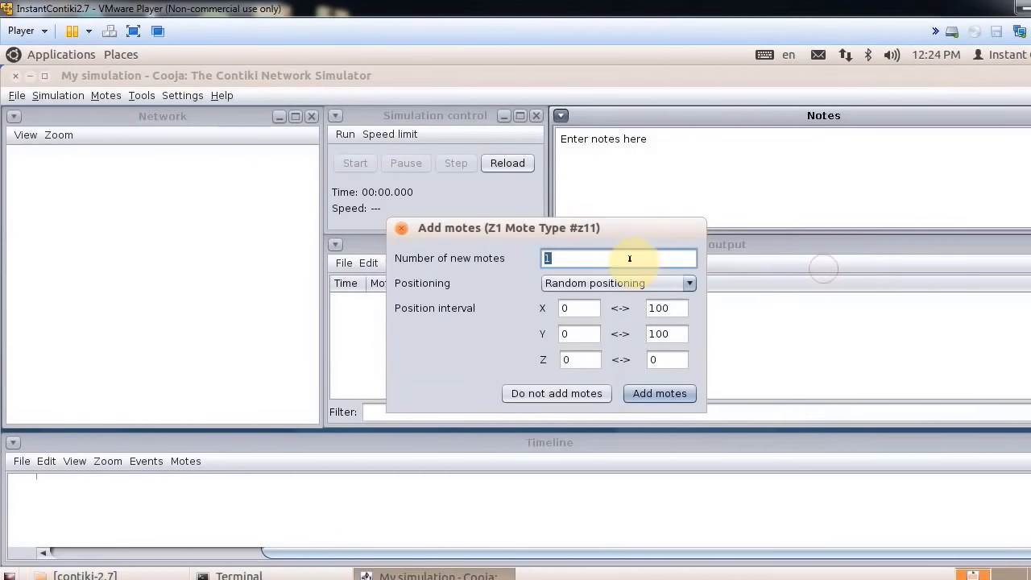
{"action": "left_click", "coordinate": [554, 257]}
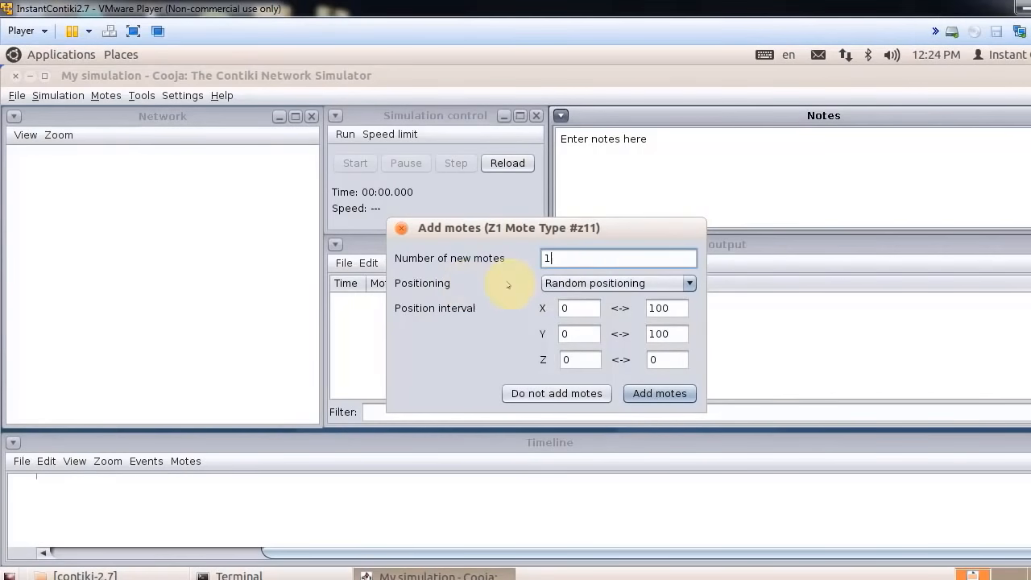
{"action": "left_click", "coordinate": [564, 283]}
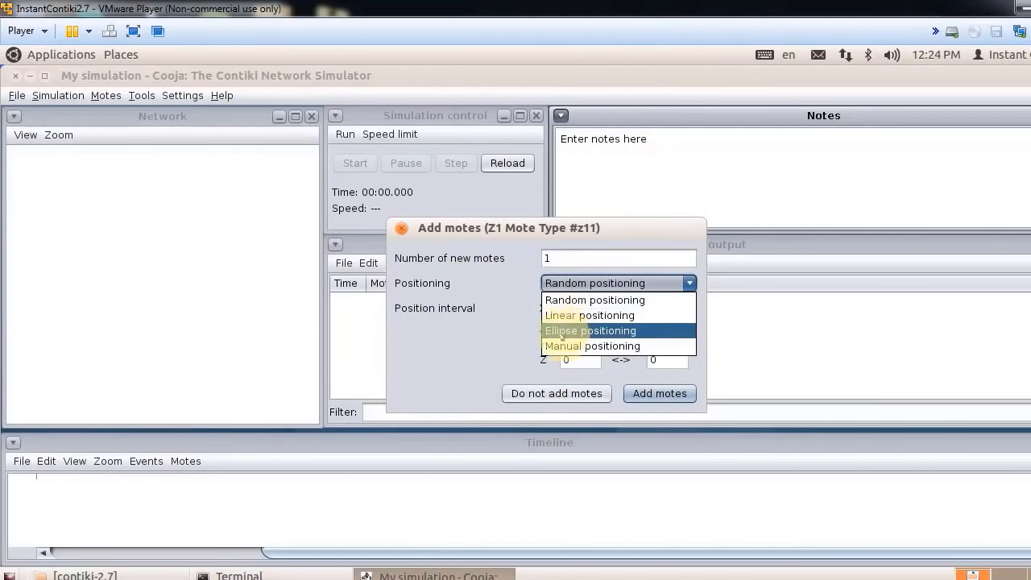
{"action": "left_click", "coordinate": [575, 284]}
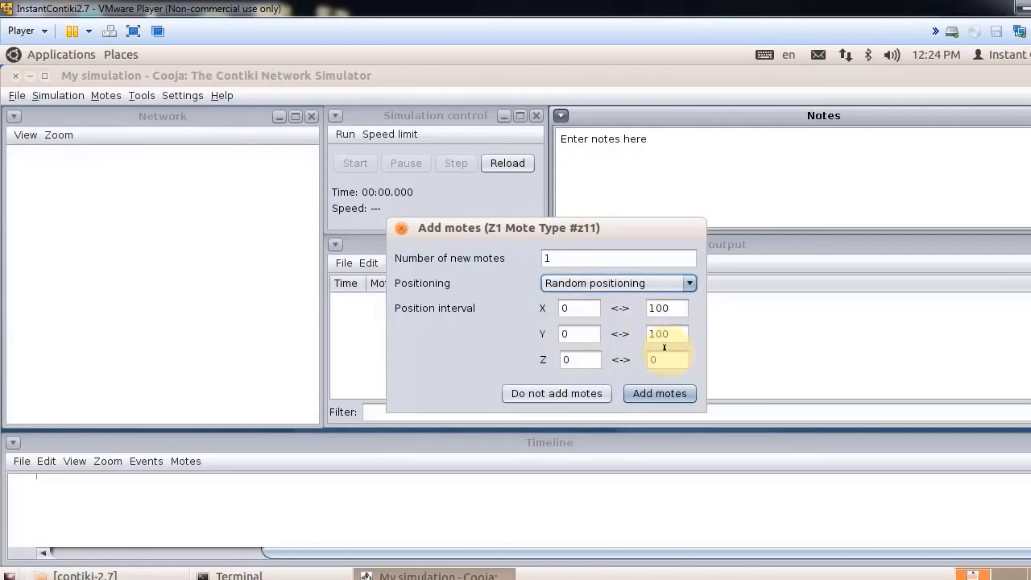
{"action": "left_click", "coordinate": [637, 396]}
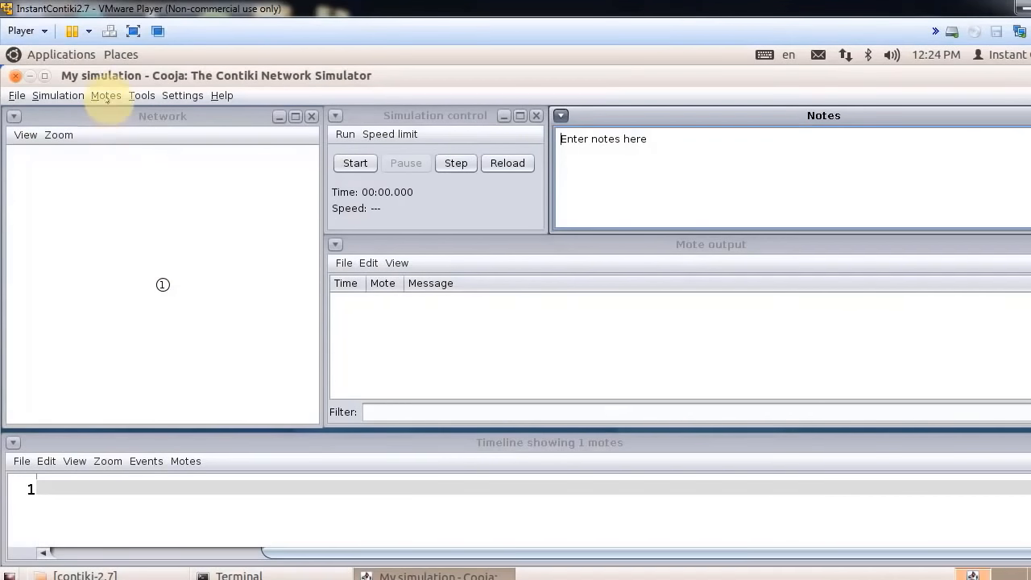
Step: Set up a new Sky mote type with example-collect.c from the rime examples as its Contiki process
{"action": "left_click", "coordinate": [106, 97]}
{"action": "mouse_move", "coordinate": [117, 116]}
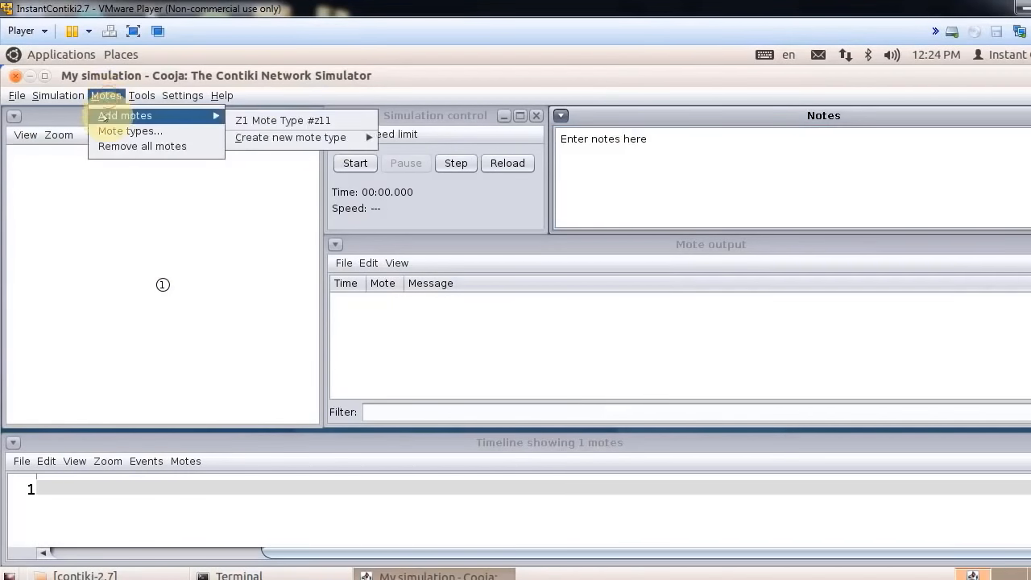
{"action": "mouse_move", "coordinate": [242, 137]}
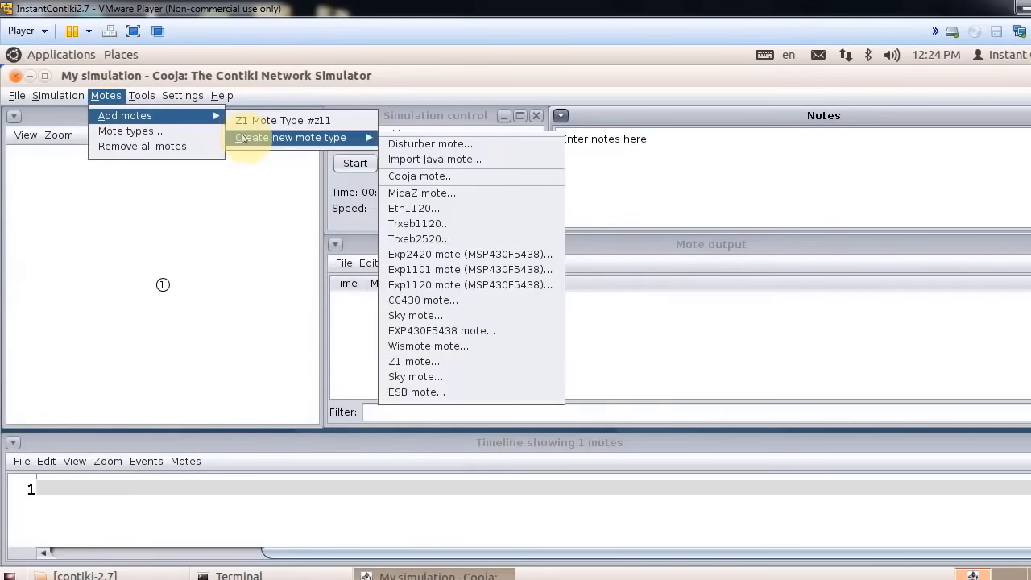
{"action": "left_click", "coordinate": [432, 377]}
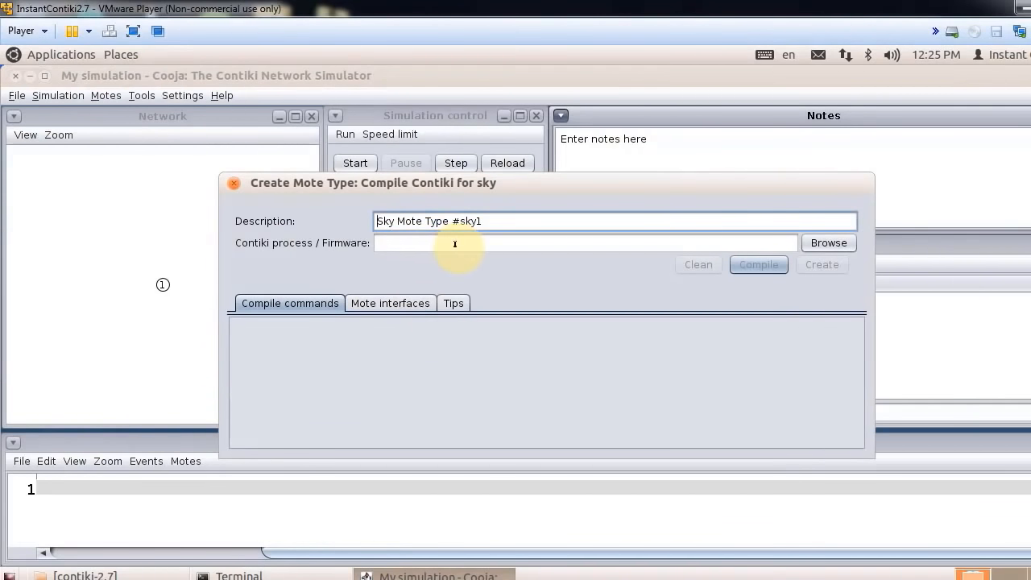
{"action": "left_click", "coordinate": [815, 244]}
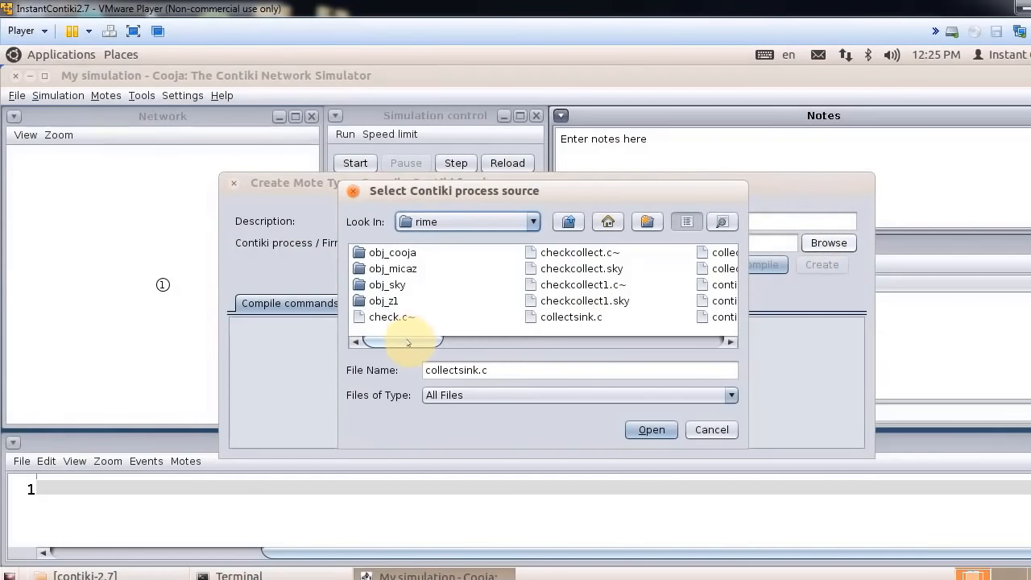
{"action": "left_click_drag", "start_coordinate": [409, 342], "coordinate": [567, 339]}
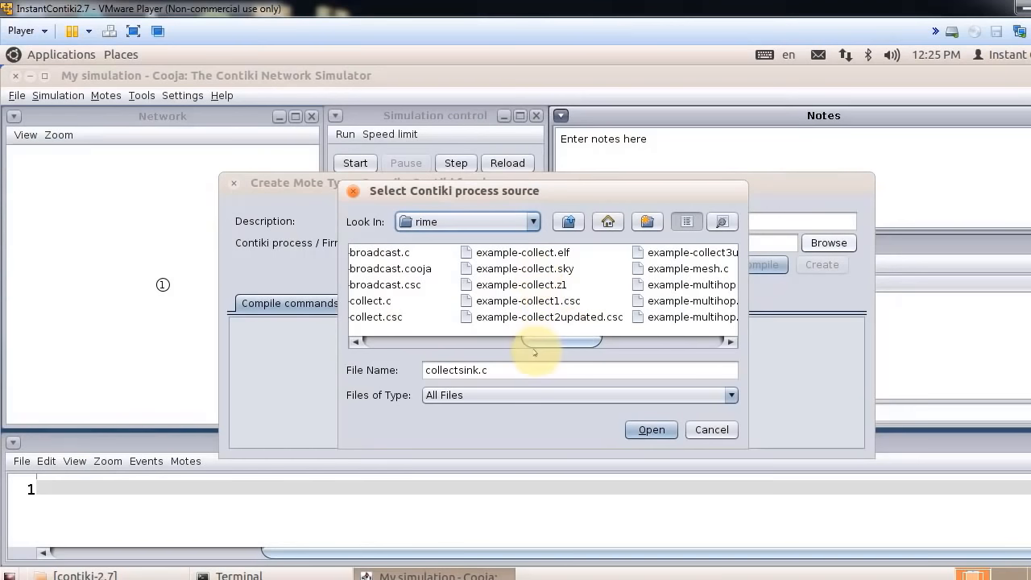
{"action": "left_click_drag", "start_coordinate": [548, 346], "coordinate": [502, 342]}
{"action": "left_click", "coordinate": [561, 303]}
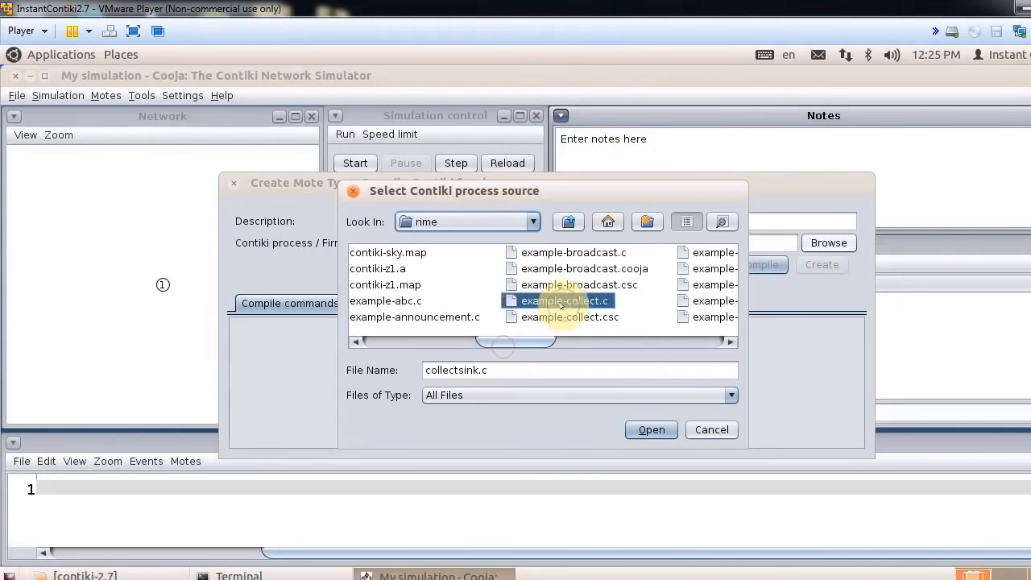
{"action": "double_click", "coordinate": [562, 303]}
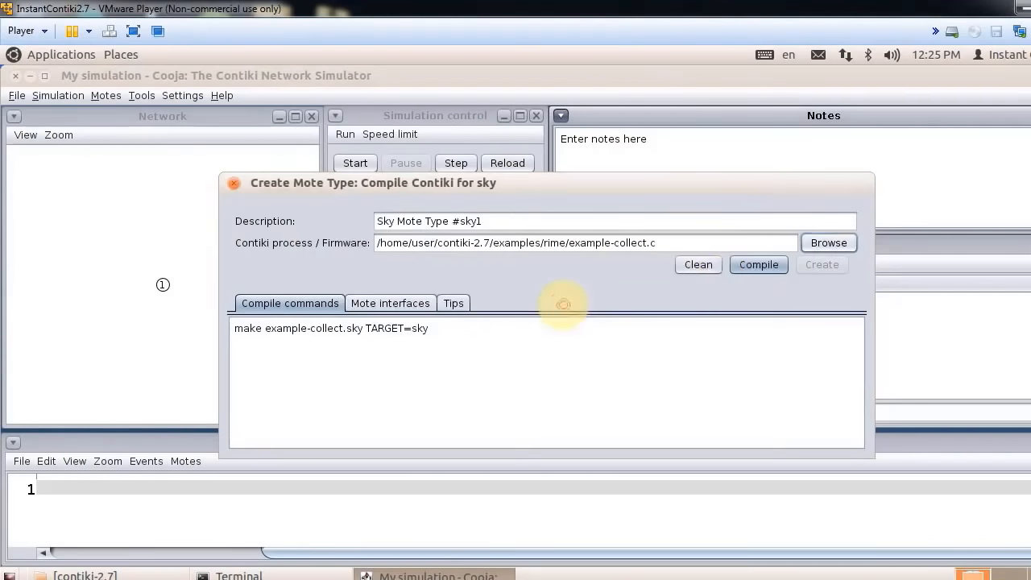
Step: Compile and create the Sky mote type, and add 3 motes with random positioning
{"action": "left_click", "coordinate": [746, 270]}
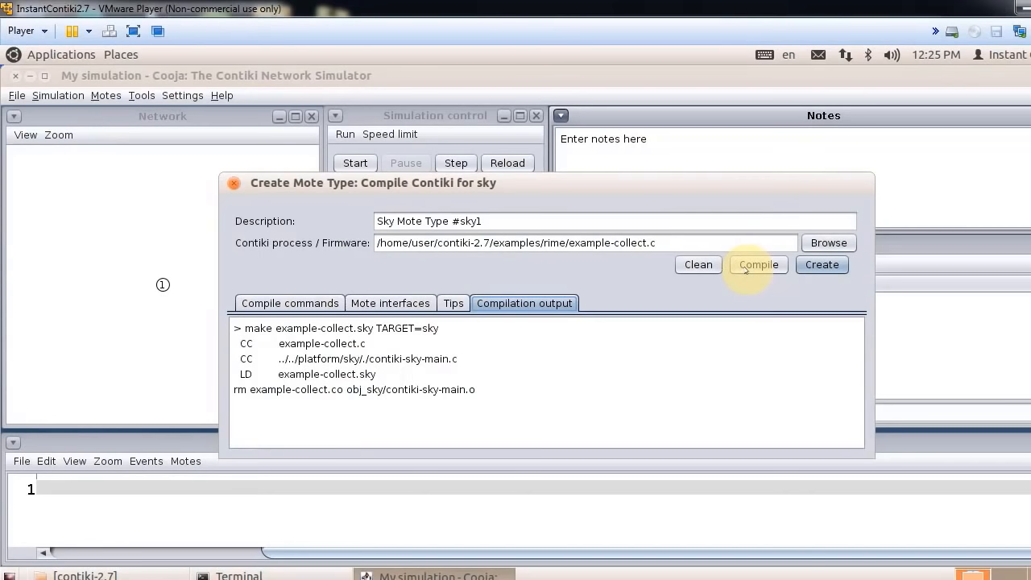
{"action": "left_click", "coordinate": [824, 265]}
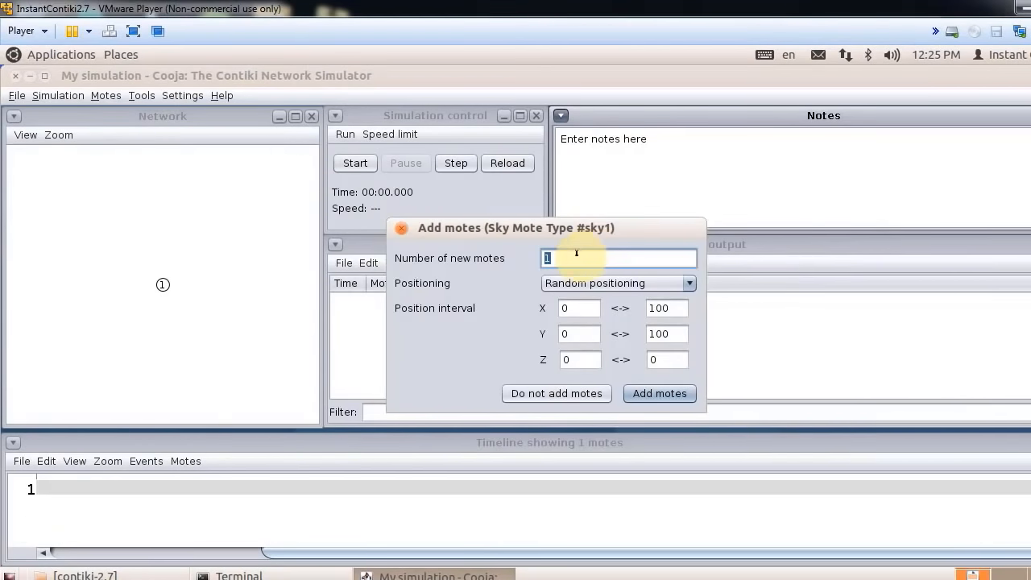
{"action": "left_click", "coordinate": [577, 257]}
{"action": "key", "text": "BackSpace"}
{"action": "type", "text": "3"}
{"action": "left_click", "coordinate": [654, 392]}
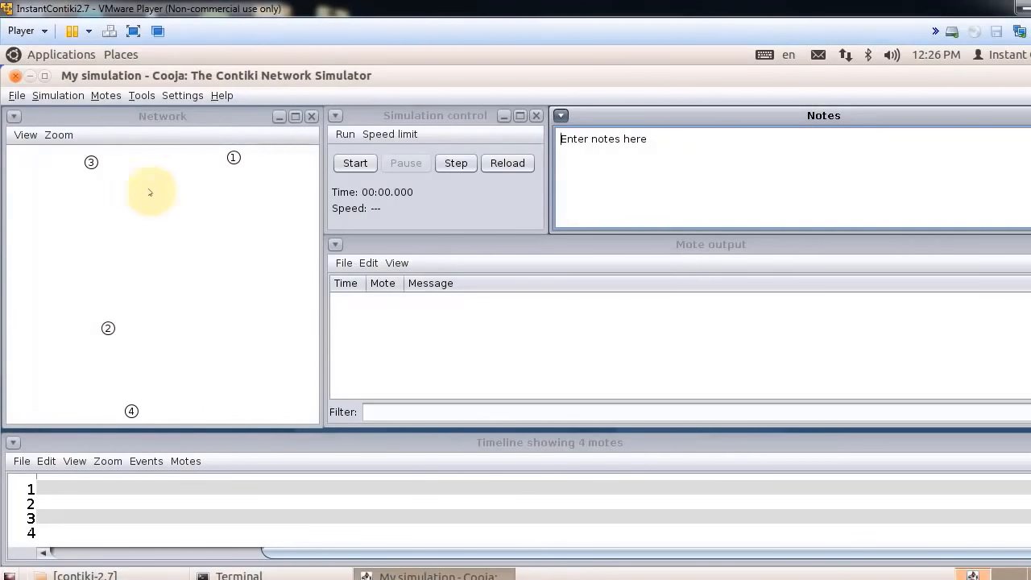
Step: Turn on the Radio environment (UDGM) display in the network view and show the range of mote 4
{"action": "left_click", "coordinate": [24, 135]}
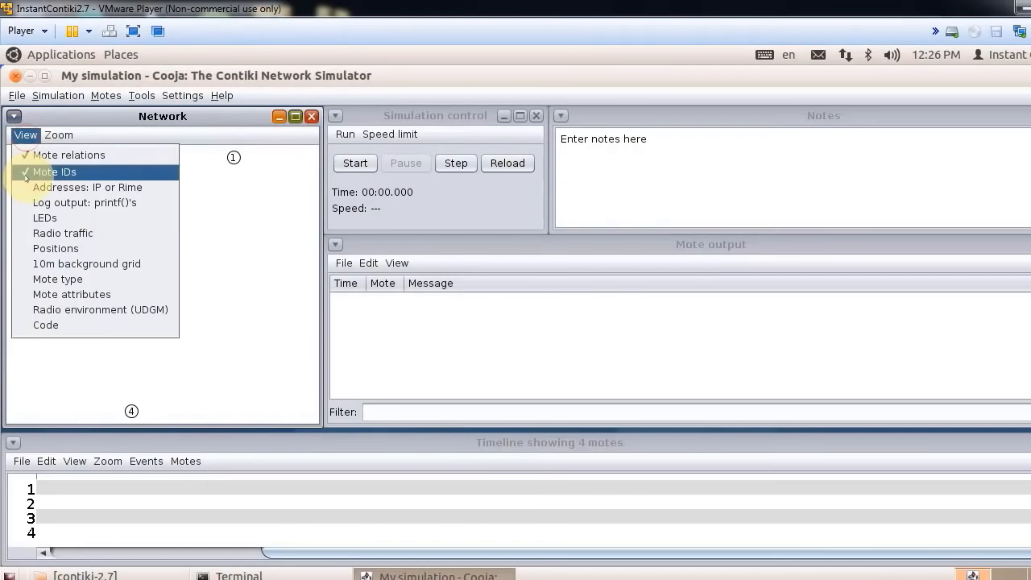
{"action": "left_click", "coordinate": [35, 311]}
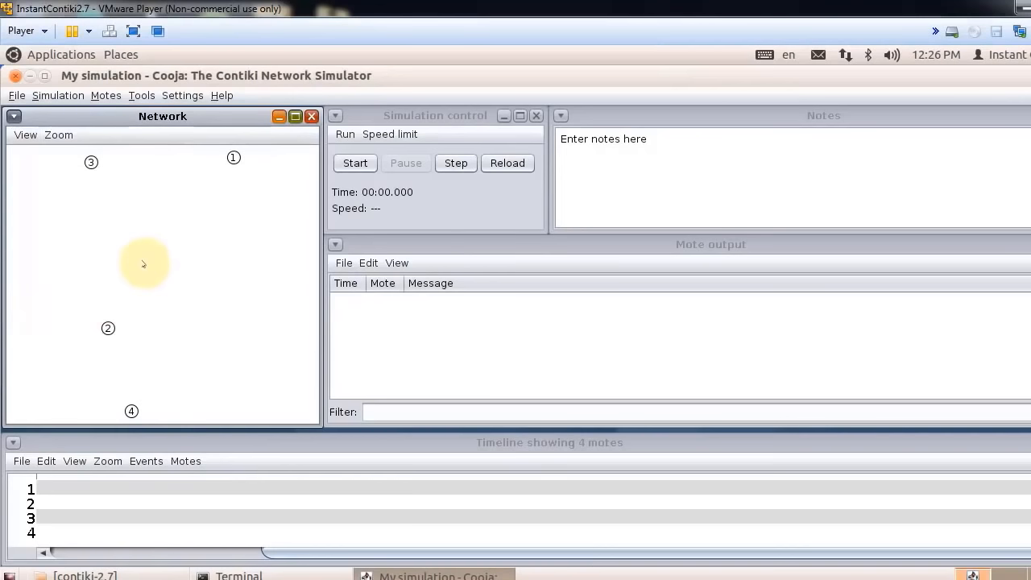
{"action": "left_click", "coordinate": [131, 411]}
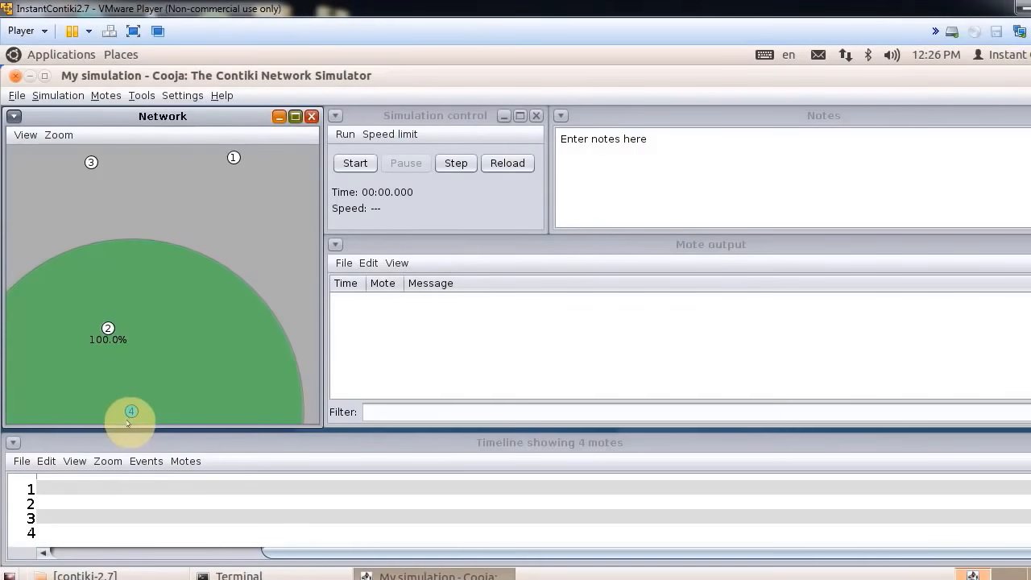
Step: Move mote 2 in the network to just below mote 1, within range of motes 1 and 3
{"action": "left_click", "coordinate": [58, 135]}
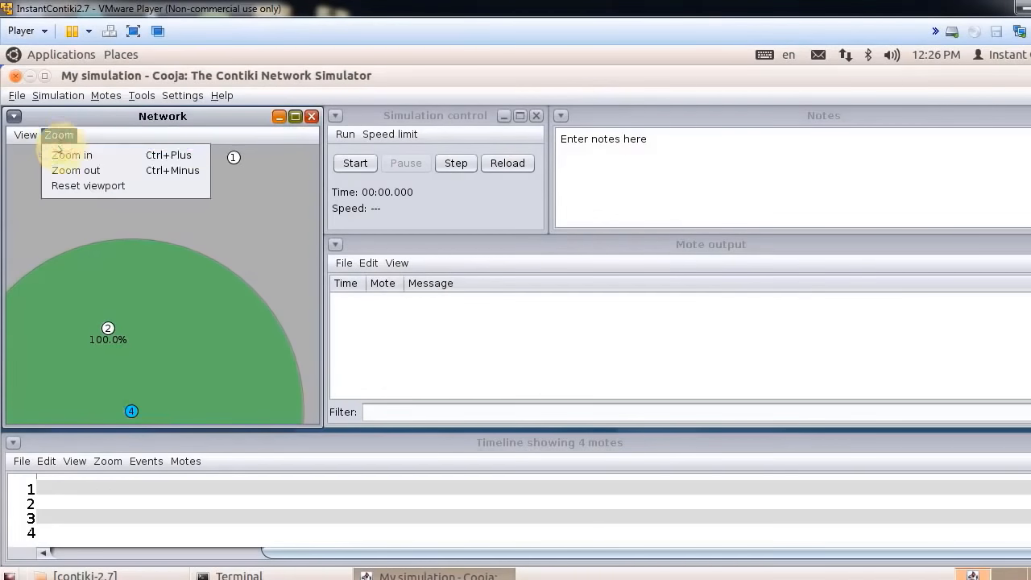
{"action": "left_click", "coordinate": [58, 170]}
{"action": "left_click", "coordinate": [58, 134]}
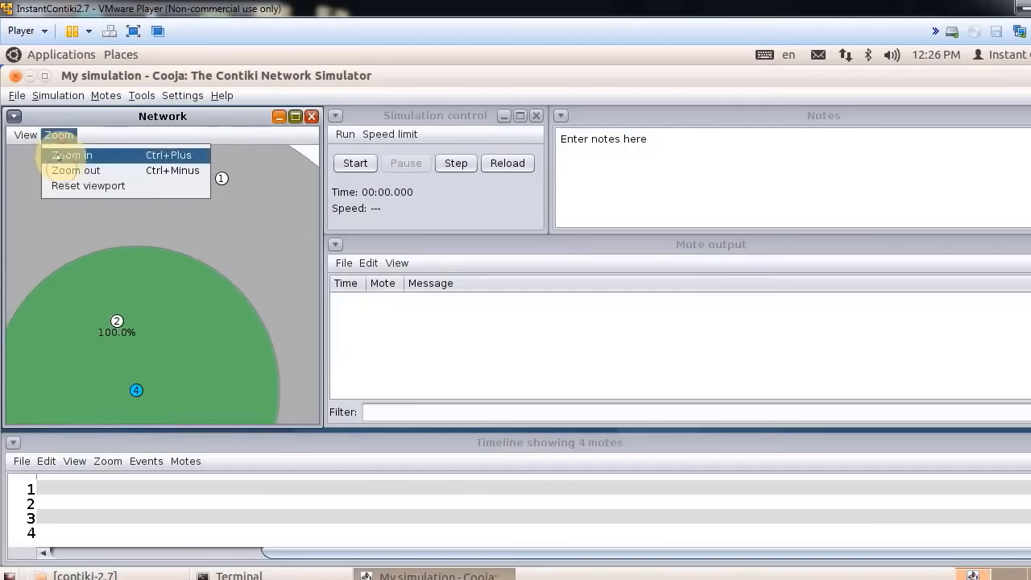
{"action": "left_click", "coordinate": [58, 170]}
{"action": "left_click", "coordinate": [58, 136]}
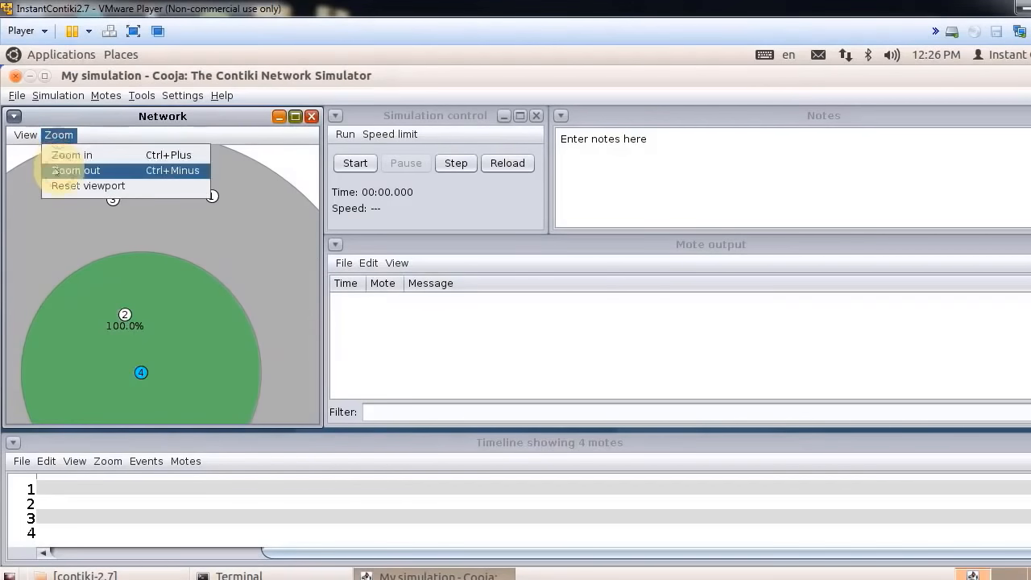
{"action": "left_click", "coordinate": [58, 170]}
{"action": "left_click", "coordinate": [58, 135]}
{"action": "left_click", "coordinate": [58, 170]}
{"action": "left_click", "coordinate": [58, 135]}
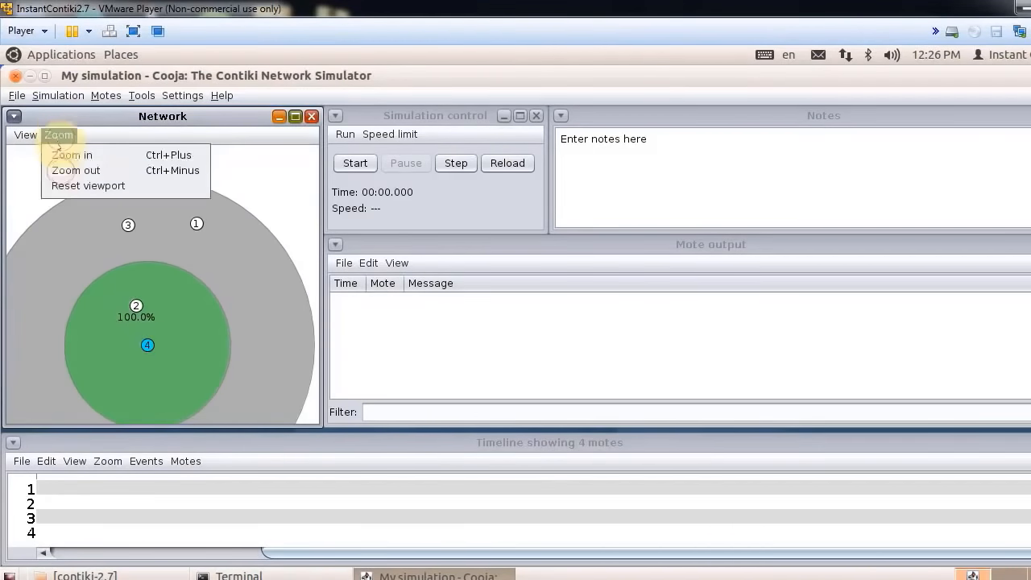
{"action": "left_click", "coordinate": [59, 170]}
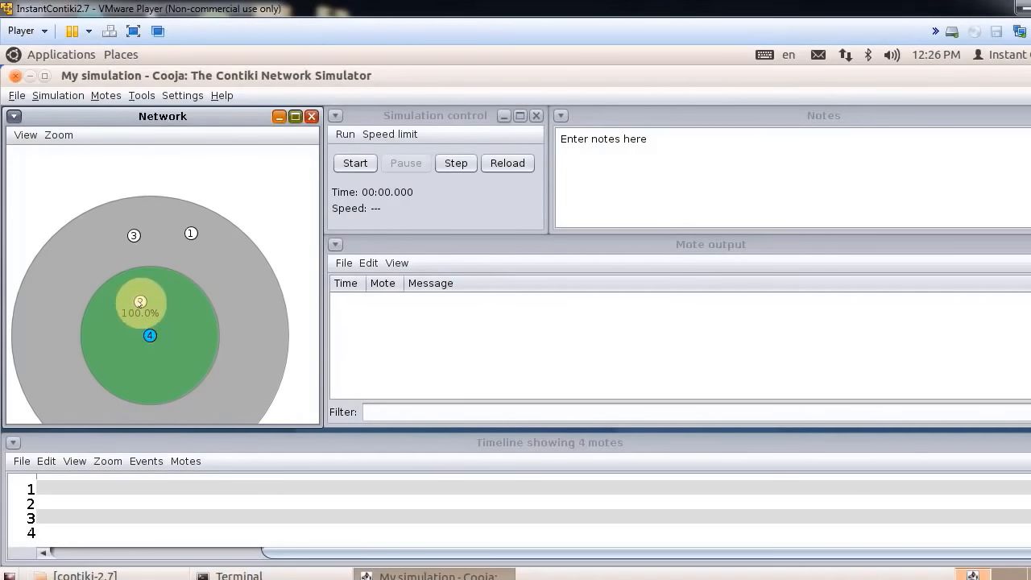
{"action": "left_click_drag", "start_coordinate": [140, 303], "coordinate": [194, 268]}
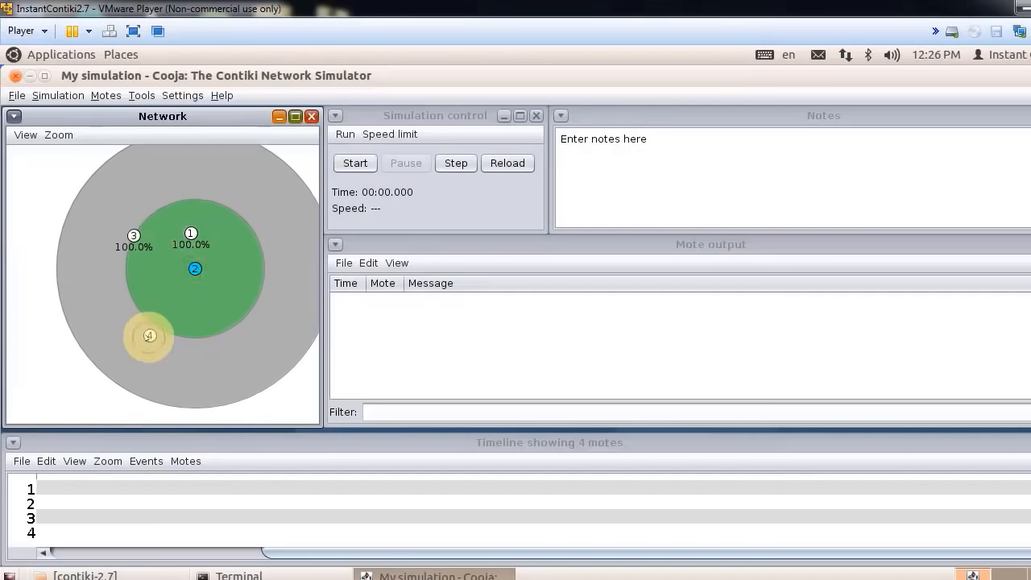
Step: Move mote 3 to just above mote 4 in the network, and shift motes 1 and 2 farther up
{"action": "left_click", "coordinate": [150, 335]}
{"action": "left_click_drag", "start_coordinate": [134, 236], "coordinate": [147, 293]}
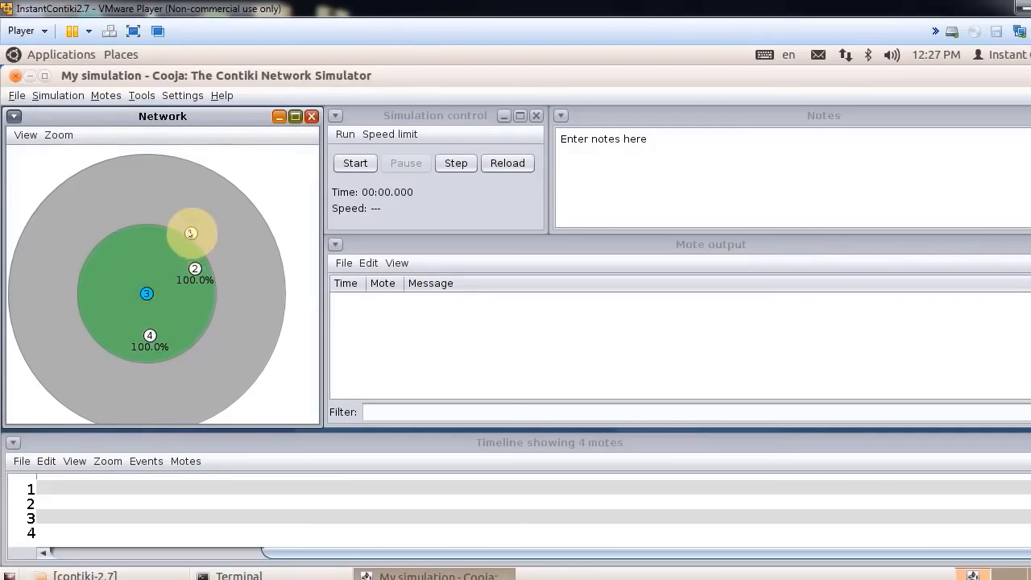
{"action": "left_click_drag", "start_coordinate": [191, 233], "coordinate": [166, 191]}
{"action": "left_click_drag", "start_coordinate": [195, 269], "coordinate": [195, 224]}
Step: Move motes 4 and 3 slightly lower in the network, keeping them in range of each other, and check both motes' radio ranges
{"action": "left_click", "coordinate": [150, 335]}
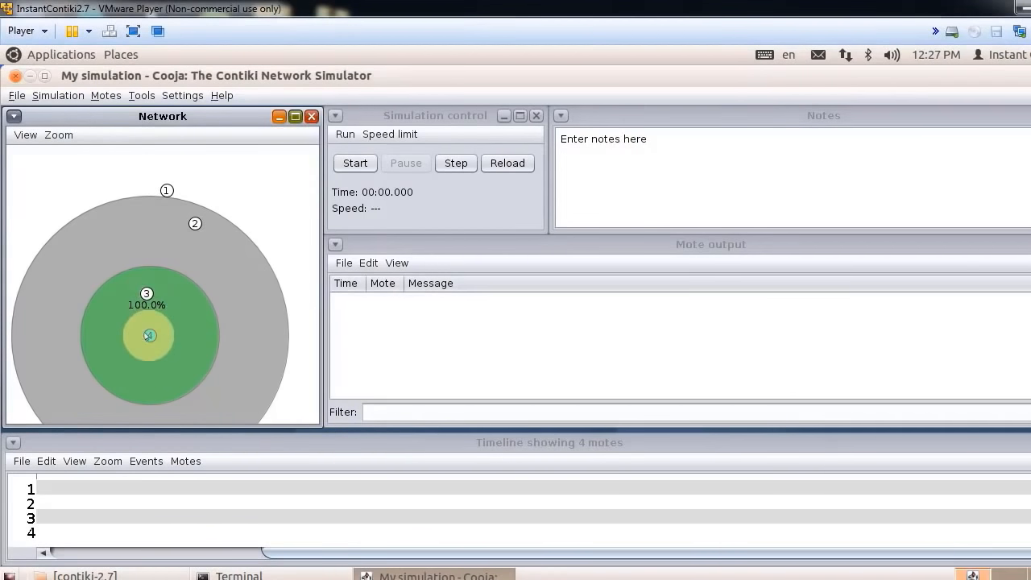
{"action": "left_click_drag", "start_coordinate": [150, 335], "coordinate": [151, 351]}
{"action": "left_click_drag", "start_coordinate": [147, 294], "coordinate": [147, 308]}
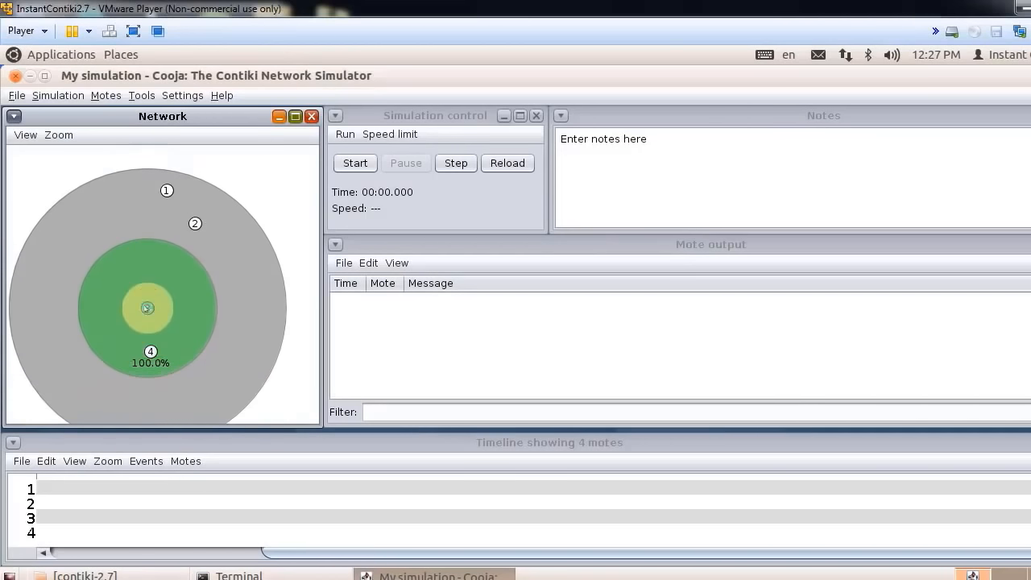
{"action": "left_click", "coordinate": [151, 351]}
{"action": "left_click", "coordinate": [150, 352]}
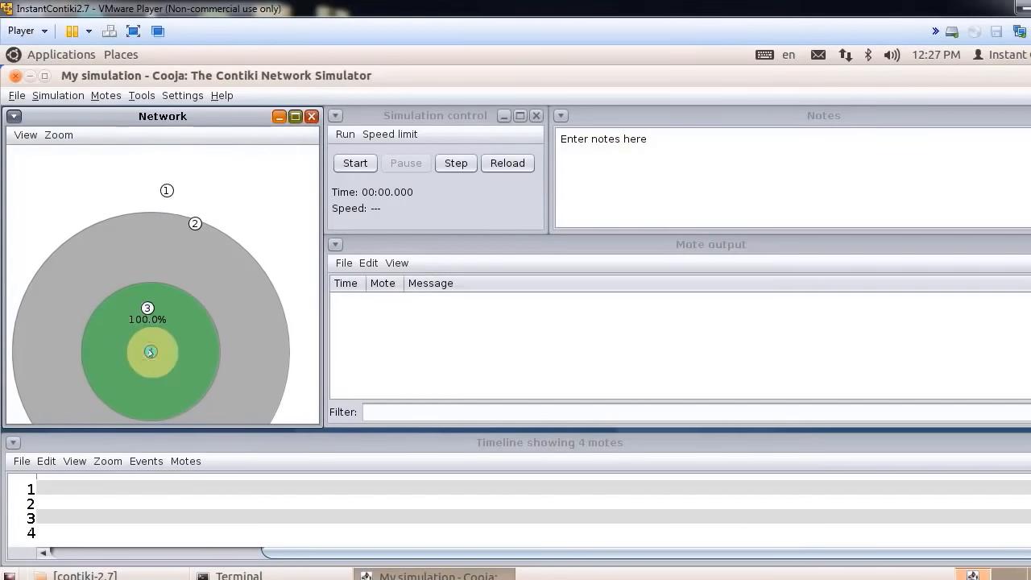
{"action": "left_click", "coordinate": [147, 308]}
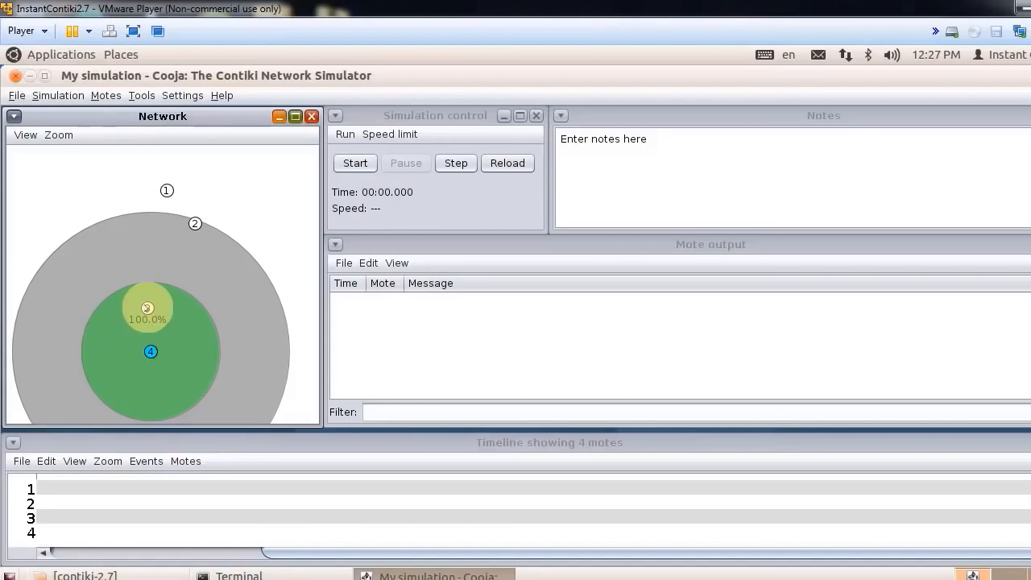
{"action": "left_click", "coordinate": [147, 308]}
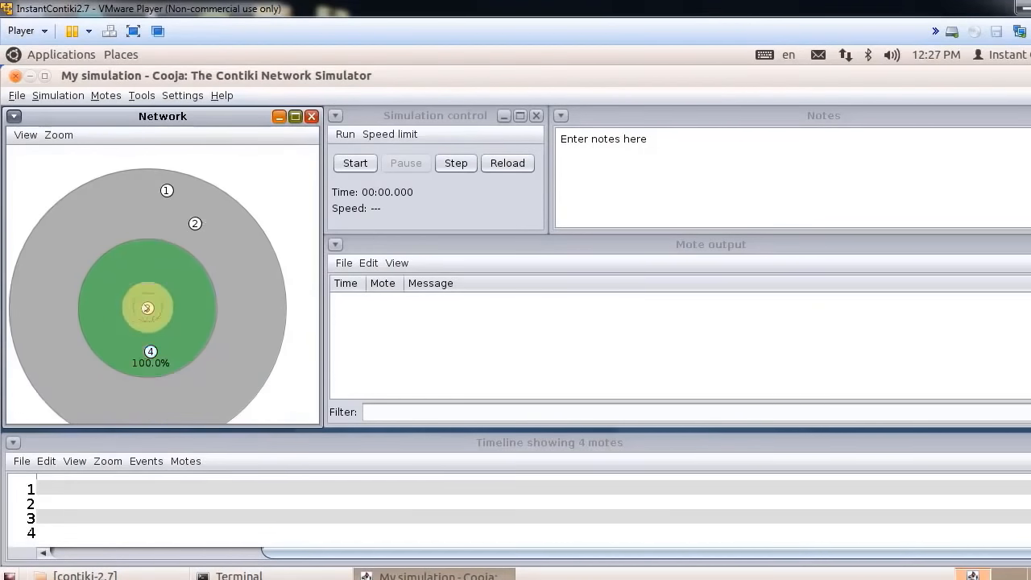
Step: Move mote 2 down between motes 1 and 3, within range of mote 3
{"action": "left_click_drag", "start_coordinate": [195, 223], "coordinate": [170, 270]}
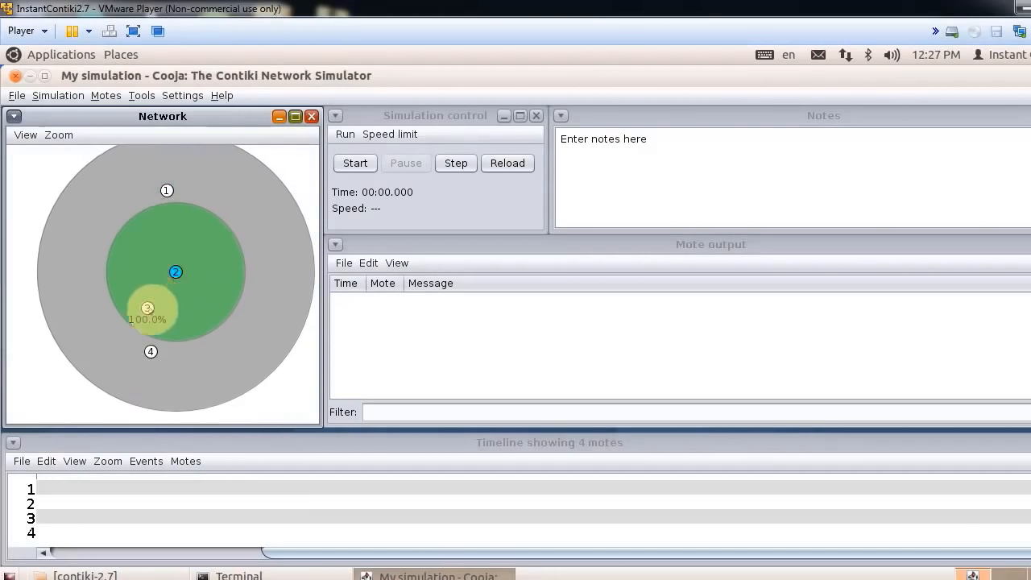
{"action": "left_click", "coordinate": [147, 306]}
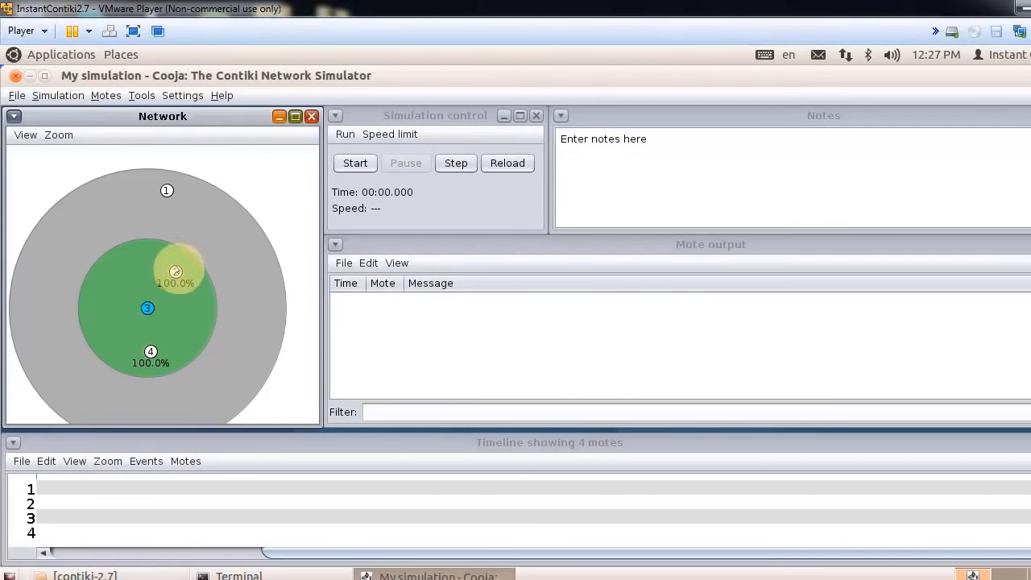
{"action": "left_click", "coordinate": [175, 271]}
{"action": "mouse_move", "coordinate": [174, 272]}
{"action": "left_mouse_down"}
{"action": "mouse_move", "coordinate": [169, 249]}
{"action": "mouse_move", "coordinate": [165, 259]}
{"action": "mouse_move", "coordinate": [168, 188]}
{"action": "mouse_move", "coordinate": [168, 262]}
{"action": "left_mouse_up"}
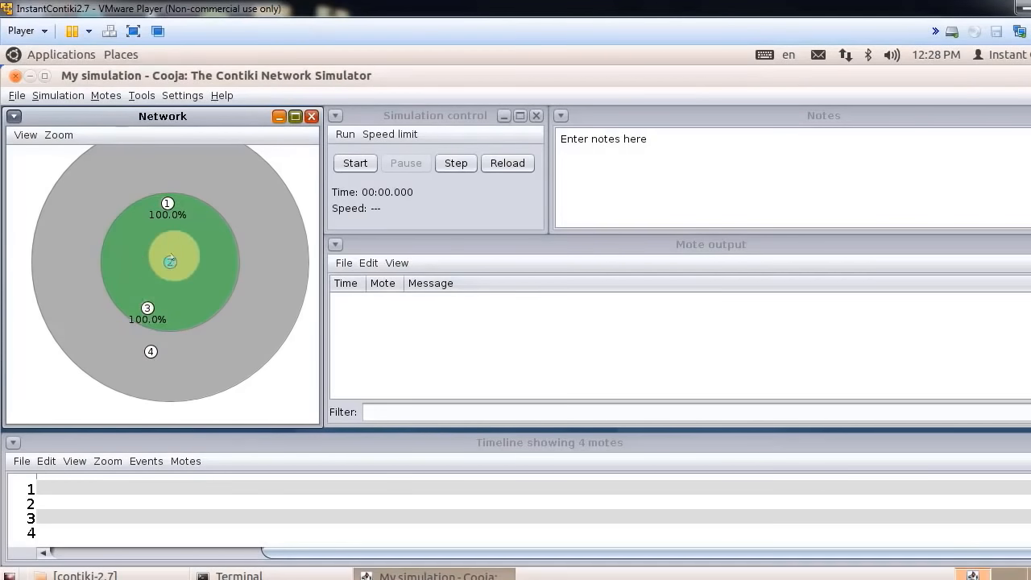
Step: Check the ranges of motes 1 and 2, and move mote 1 slightly closer to mote 2
{"action": "left_click", "coordinate": [168, 203]}
{"action": "left_click", "coordinate": [166, 259]}
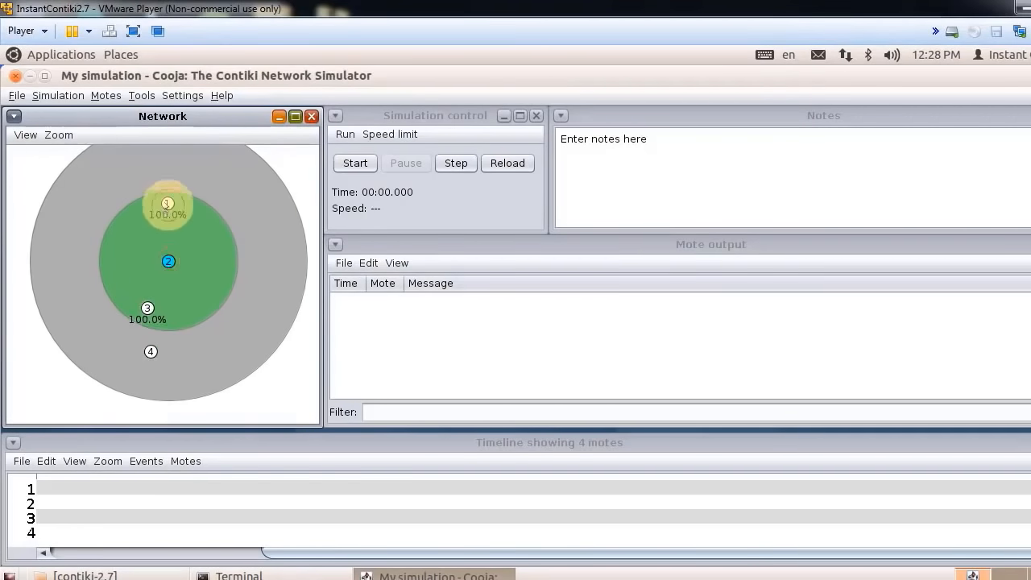
{"action": "left_click", "coordinate": [167, 204]}
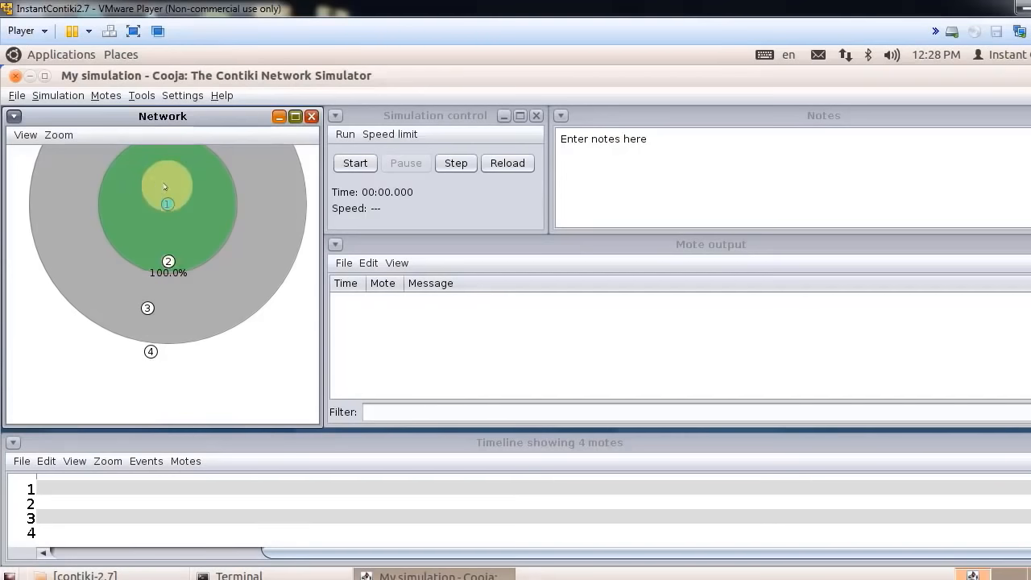
{"action": "left_click_drag", "start_coordinate": [167, 203], "coordinate": [167, 208]}
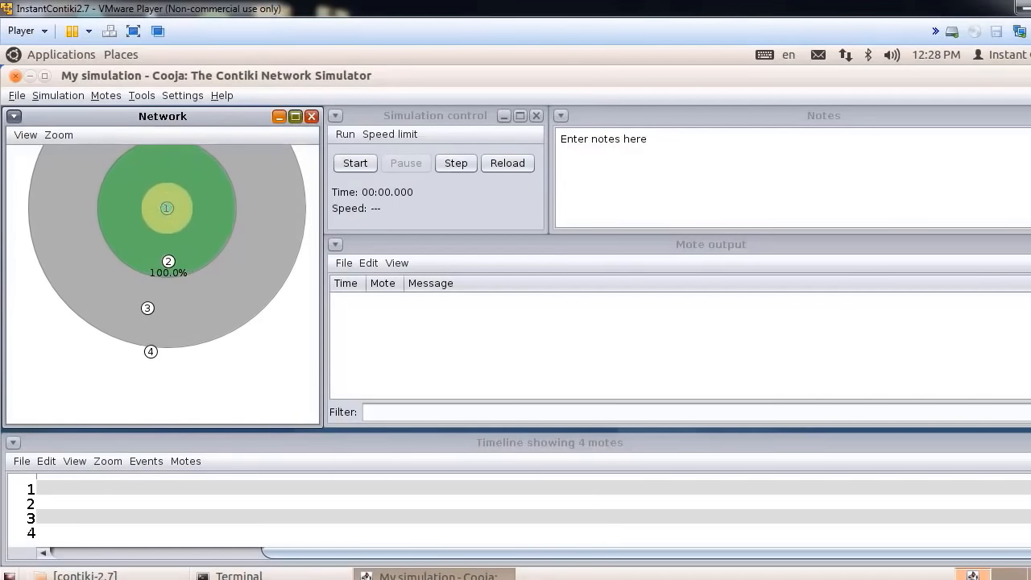
Step: Check the radio range of each mote in turn, from motes 3 and 4 back through mote 2 to mote 1
{"action": "left_click", "coordinate": [148, 308]}
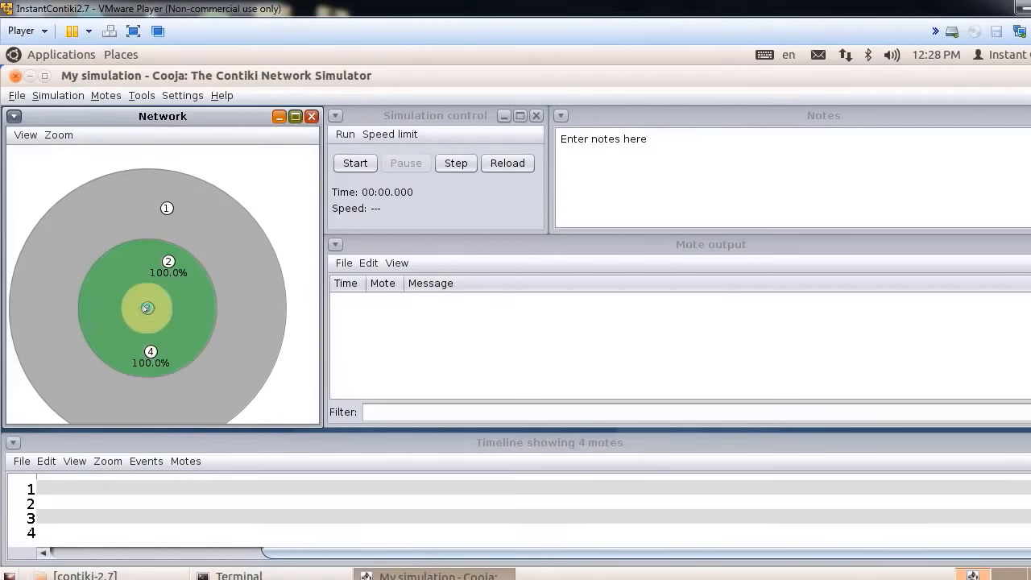
{"action": "left_click", "coordinate": [151, 351]}
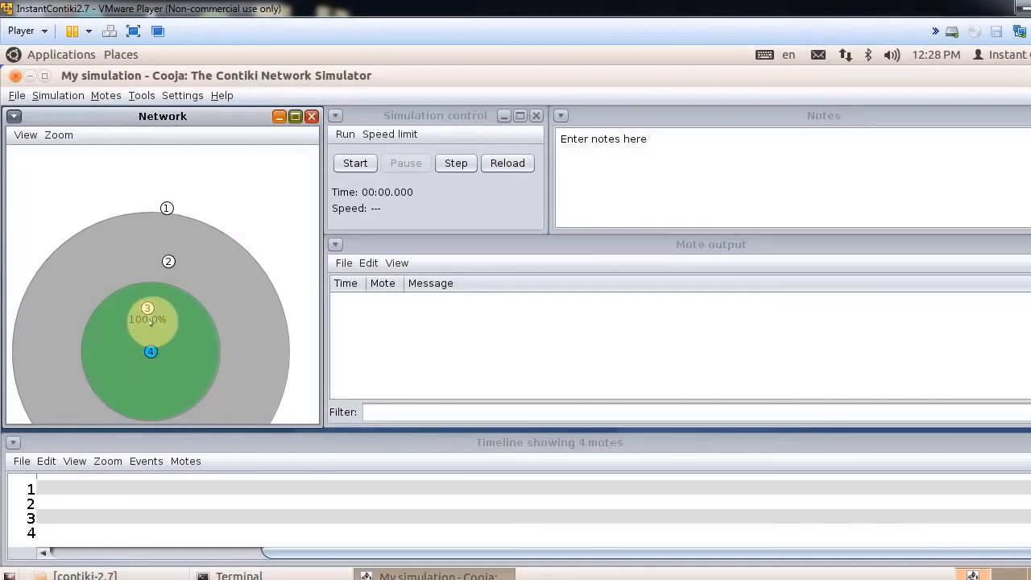
{"action": "left_click", "coordinate": [148, 308]}
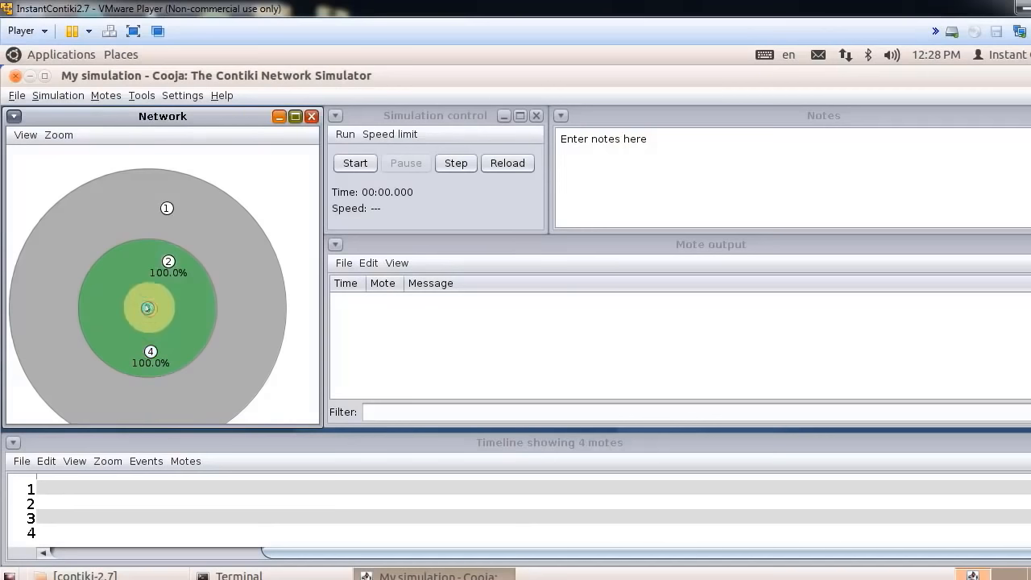
{"action": "left_click", "coordinate": [167, 264]}
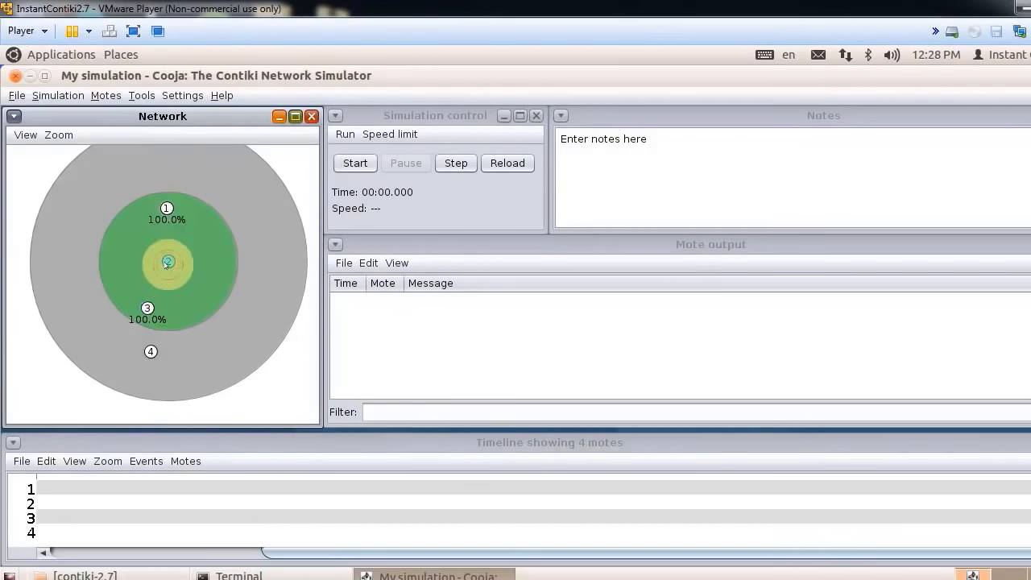
{"action": "left_click", "coordinate": [166, 209]}
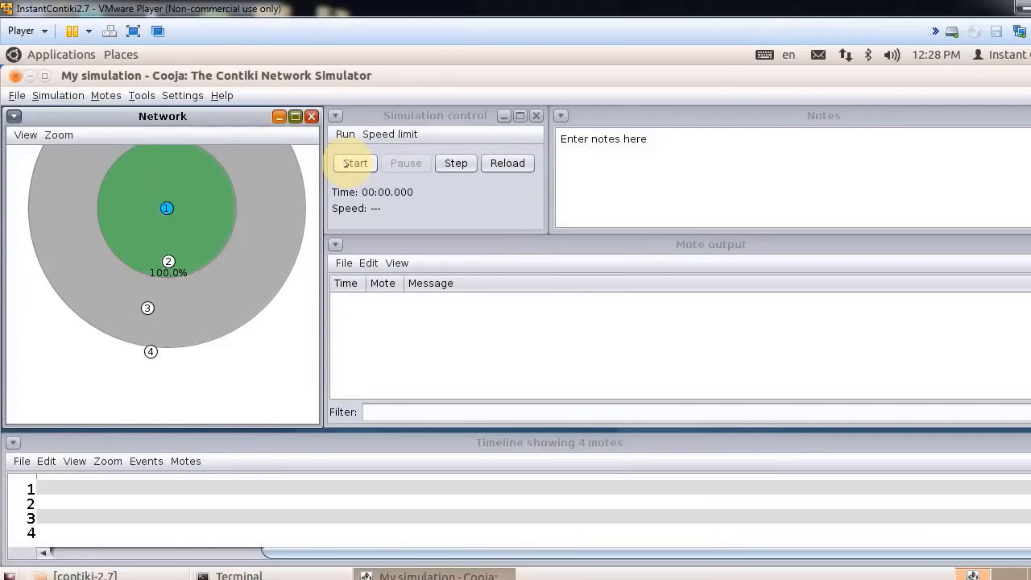
Step: Set the simulation speed limit to 1000% and start the simulation
{"action": "left_click", "coordinate": [384, 135]}
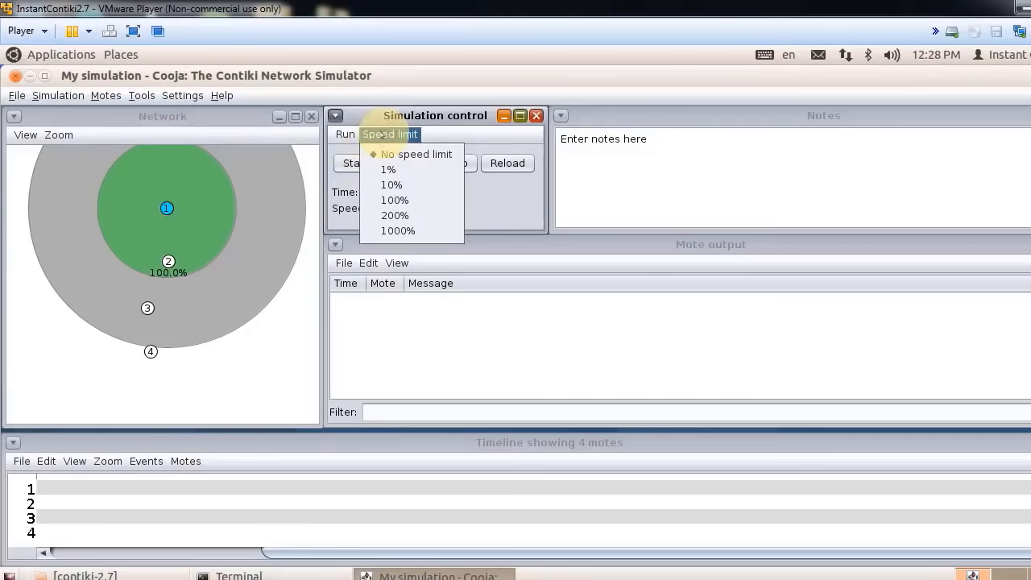
{"action": "left_click", "coordinate": [378, 231]}
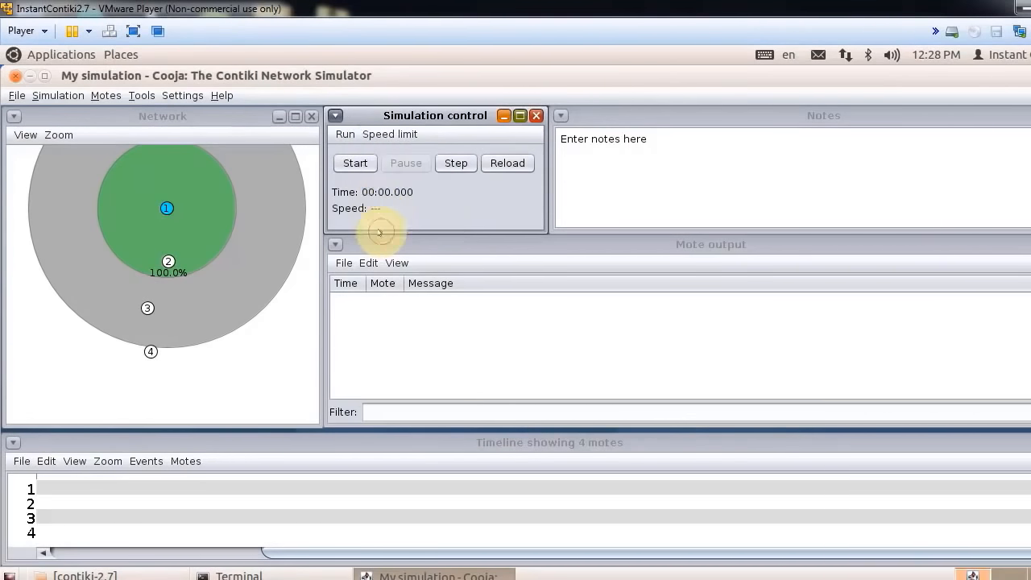
{"action": "left_click", "coordinate": [355, 163]}
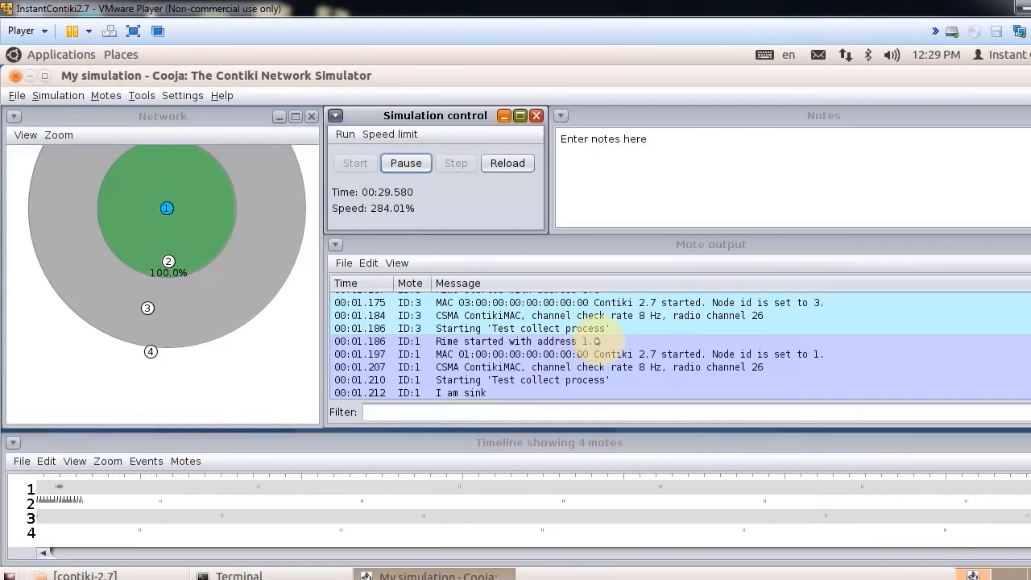
Step: Read through the motes' startup messages in the mote output from the beginning of the log
{"action": "left_click_drag", "start_coordinate": [1030, 367], "coordinate": [1030, 325]}
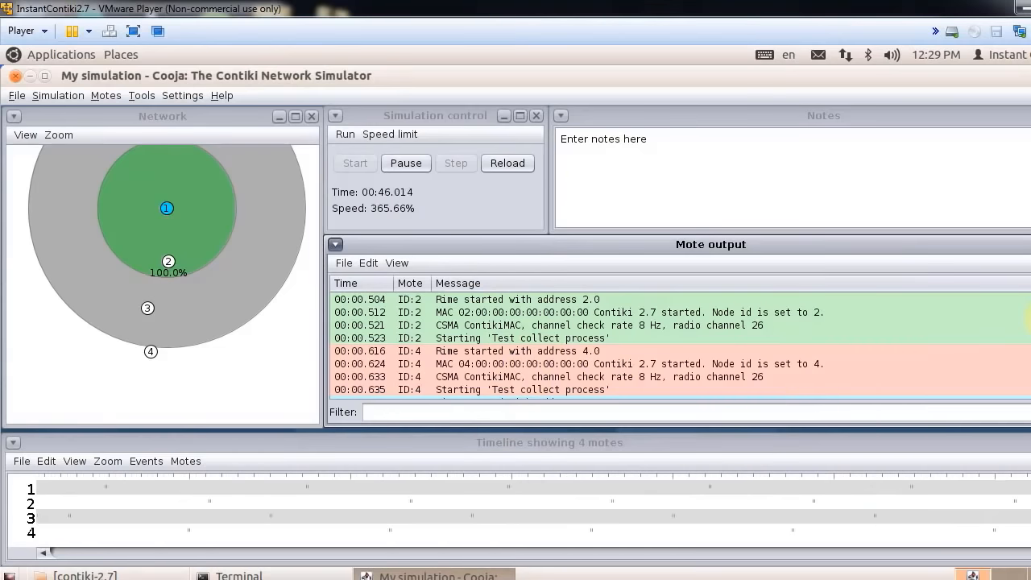
{"action": "scroll", "coordinate": [681, 346], "scroll_direction": "down", "scroll_amount": 1}
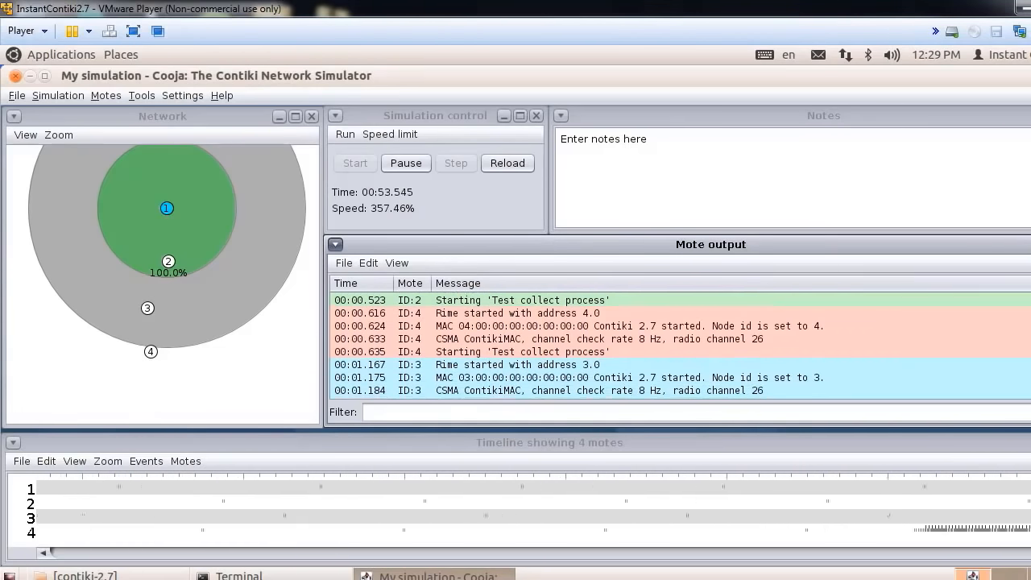
{"action": "scroll", "coordinate": [680, 347], "scroll_direction": "down", "scroll_amount": 1}
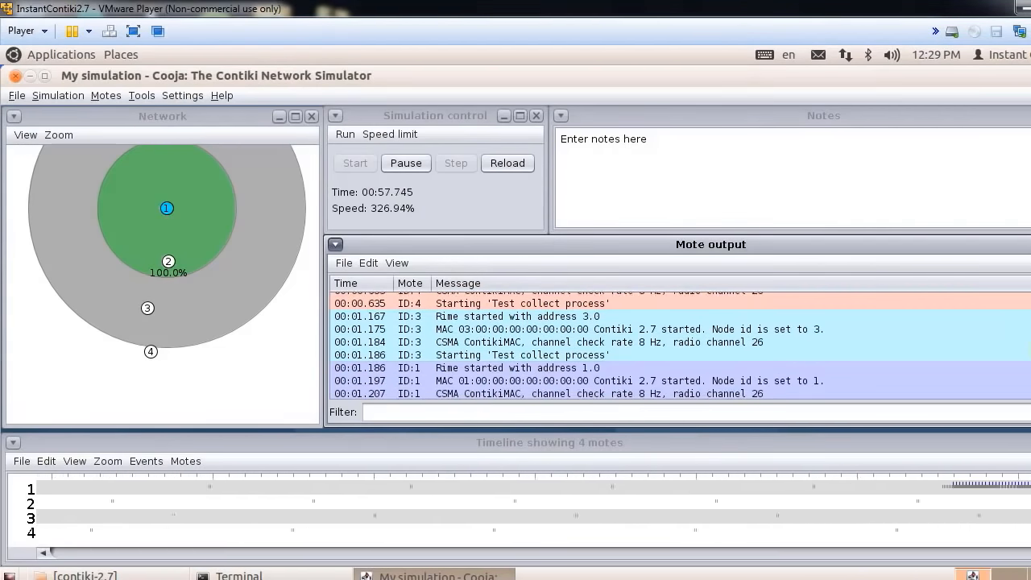
Step: Turn on the Mote type display in the network view
{"action": "left_click", "coordinate": [25, 135]}
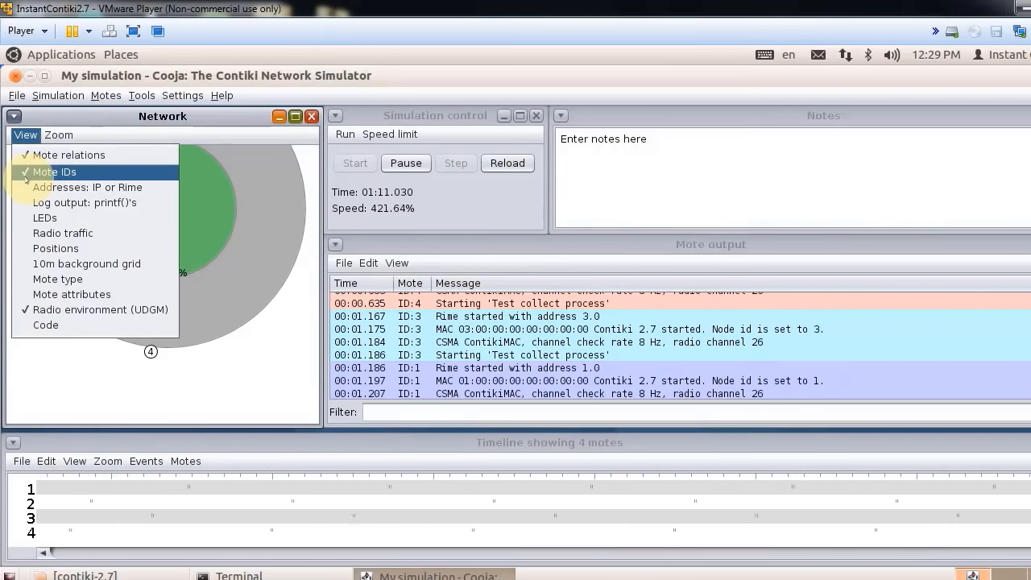
{"action": "left_click", "coordinate": [17, 278]}
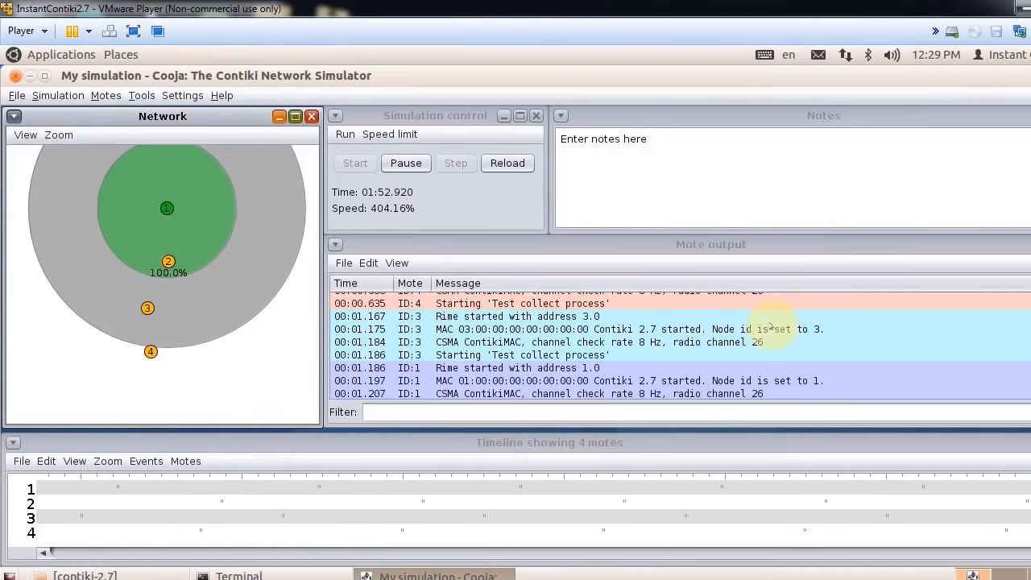
Step: Follow the newest messages in the mote output, and pause the simulation
{"action": "left_click_drag", "start_coordinate": [1030, 354], "coordinate": [1030, 371]}
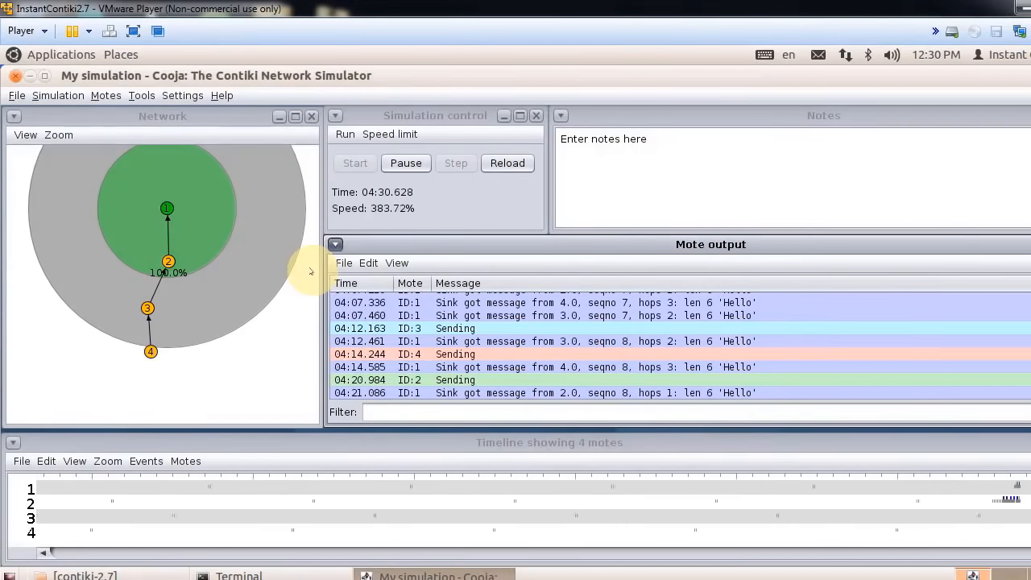
{"action": "left_click", "coordinate": [402, 164]}
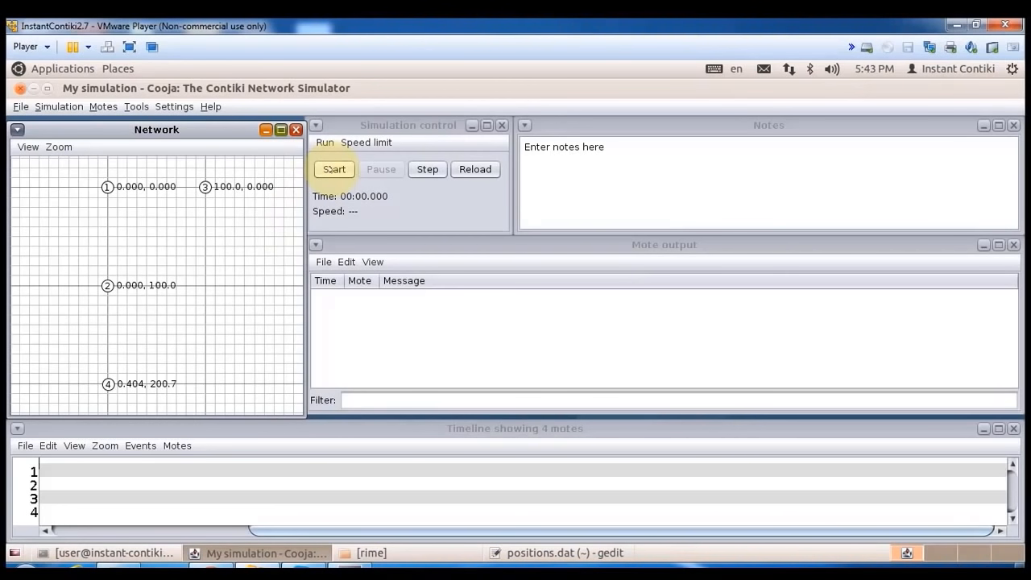
Step: Run the simulation with the moving mote 4, show the radio ranges of mote 2 and mote 1, and pause it
{"action": "left_click", "coordinate": [334, 169]}
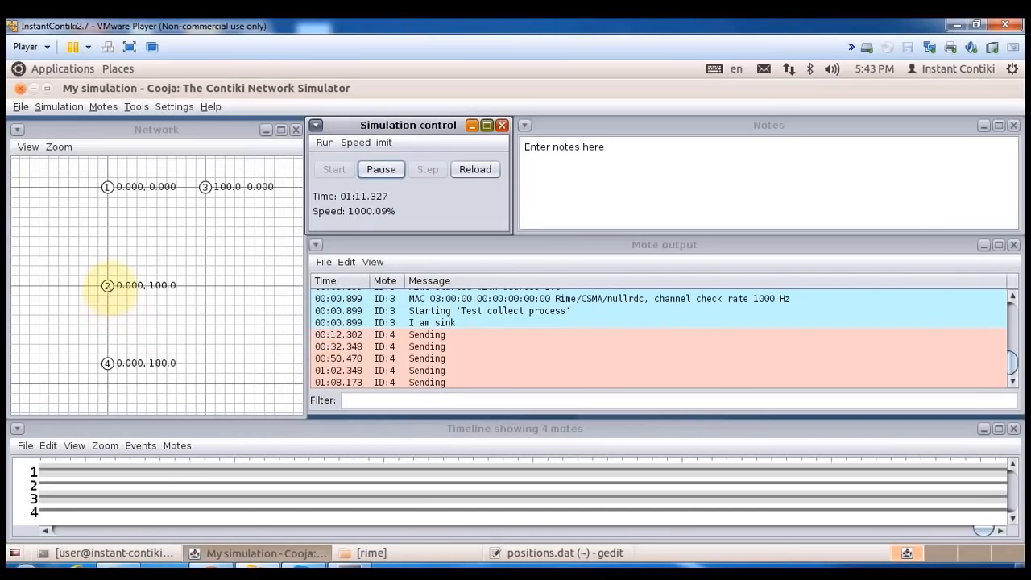
{"action": "left_click", "coordinate": [108, 286]}
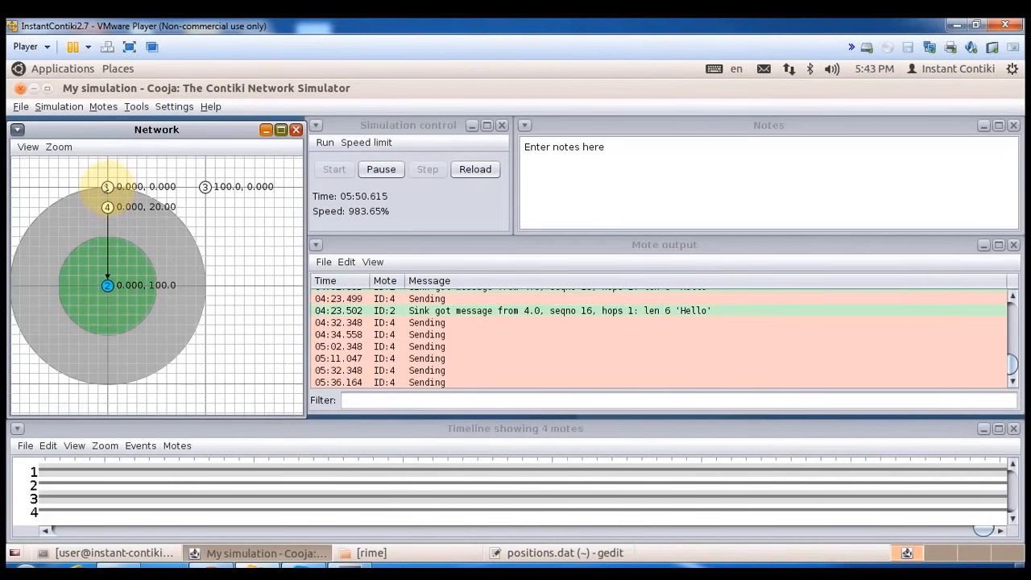
{"action": "left_click", "coordinate": [107, 188]}
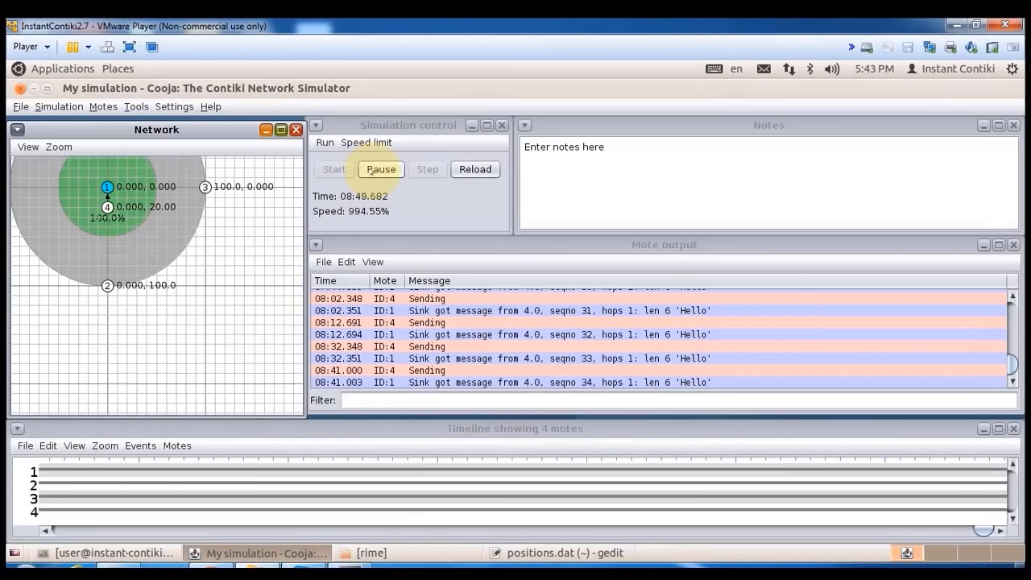
{"action": "left_click", "coordinate": [372, 170]}
{"action": "left_click", "coordinate": [354, 570]}
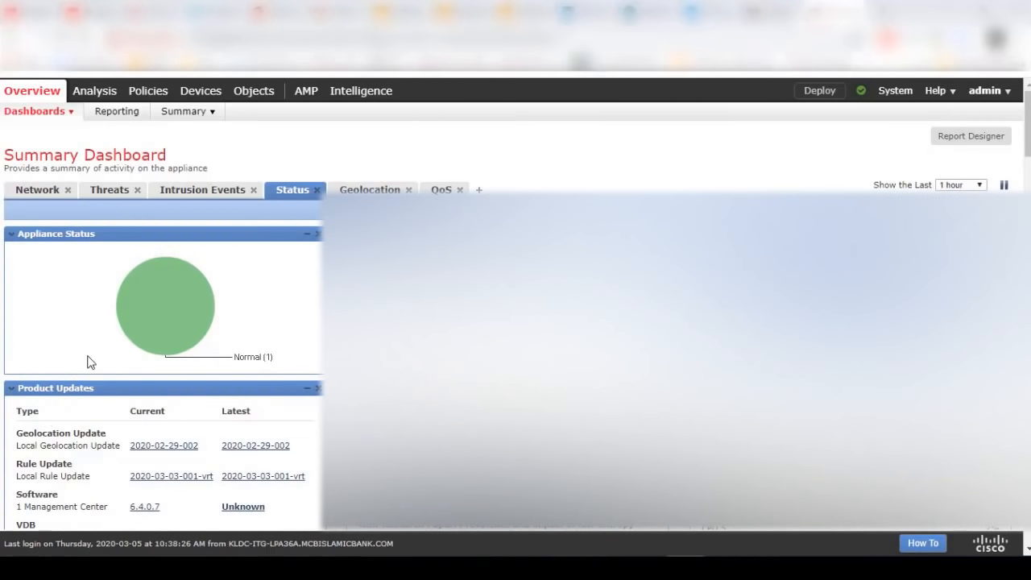
Step: In Cisco Firepower Management Center, examine the Management Center's current VDB version among the product updates on the Status dashboard
{"action": "scroll", "coordinate": [88, 362], "scroll_direction": "down", "scroll_amount": 1}
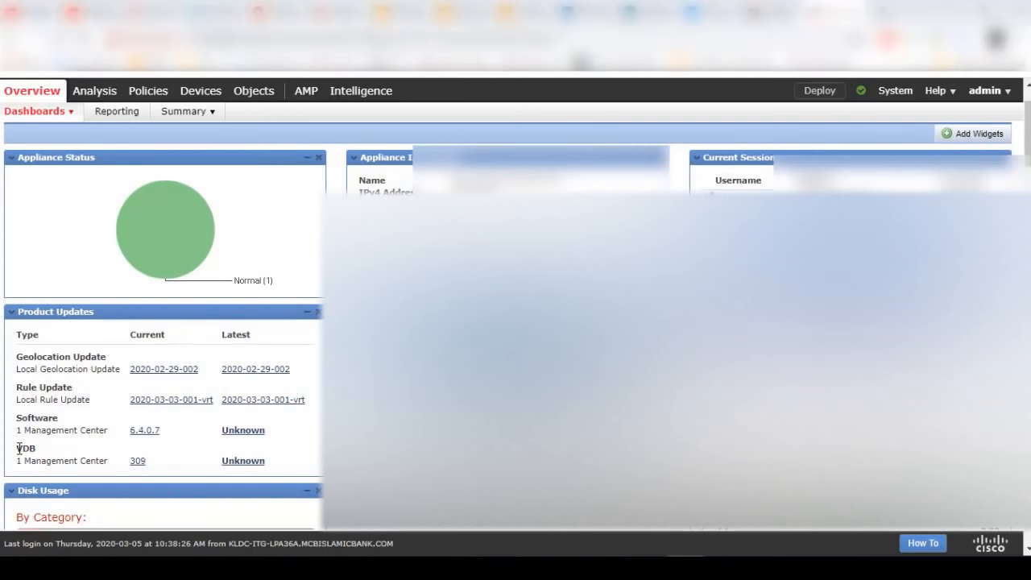
{"action": "double_click", "coordinate": [22, 448]}
{"action": "left_click_drag", "start_coordinate": [91, 455], "coordinate": [173, 467]}
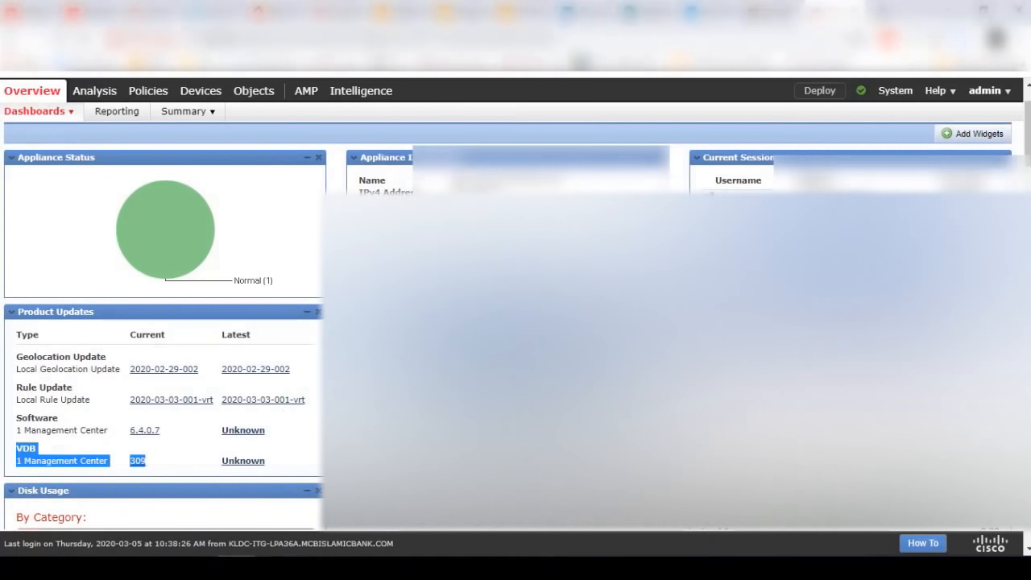
{"action": "scroll", "coordinate": [172, 467], "scroll_direction": "up", "scroll_amount": 1}
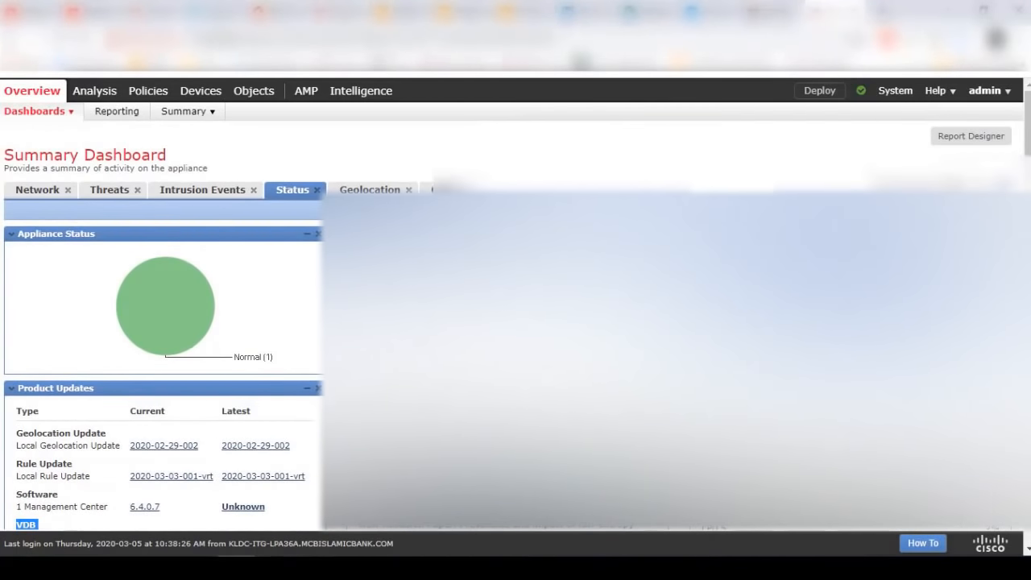
Step: Add a scheduled task with the job type Download Latest Update and set it to run as Recurring
{"action": "mouse_move", "coordinate": [927, 91]}
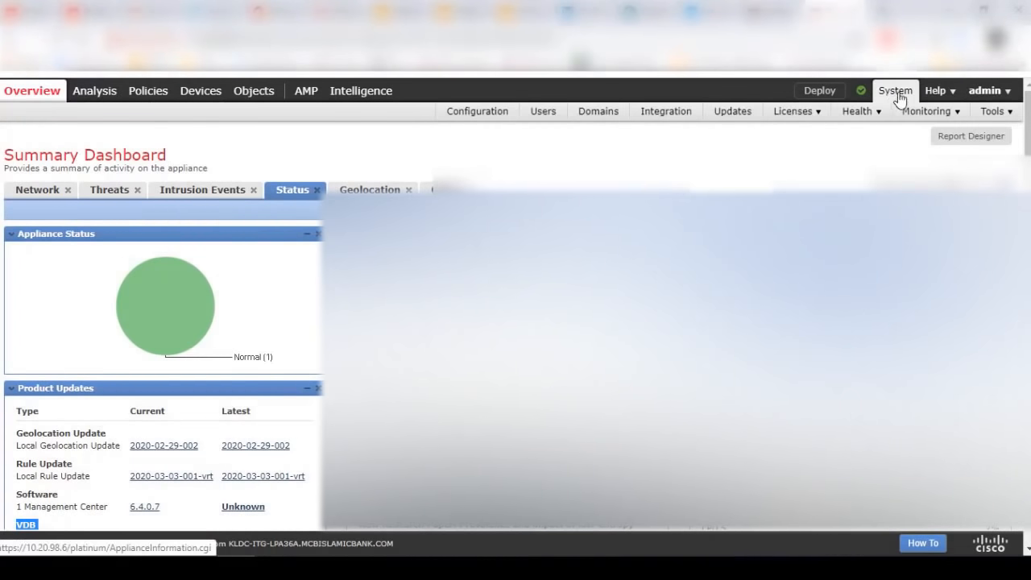
{"action": "mouse_move", "coordinate": [1004, 119]}
{"action": "left_click", "coordinate": [991, 150]}
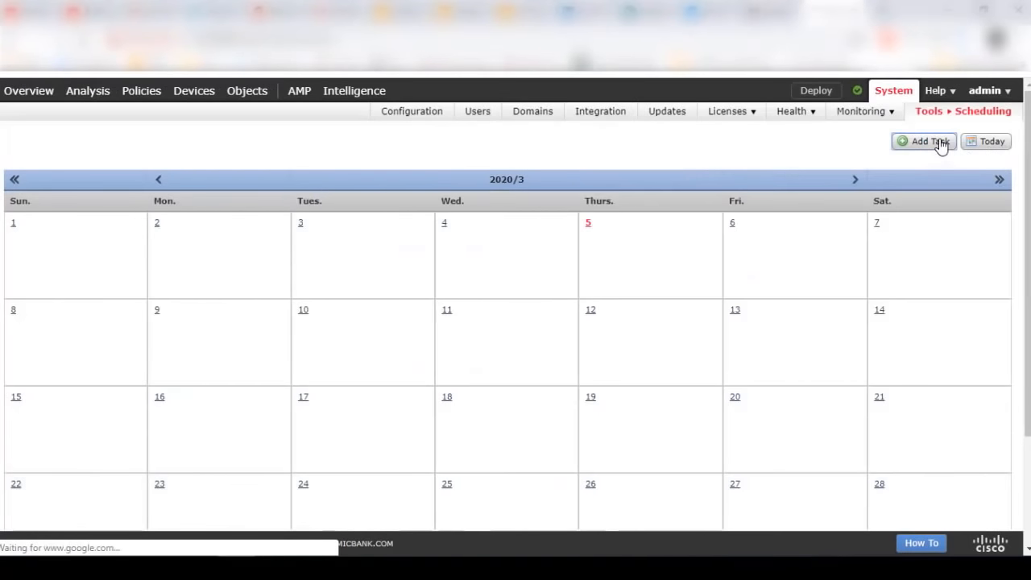
{"action": "left_click", "coordinate": [939, 145]}
{"action": "left_click", "coordinate": [467, 175]}
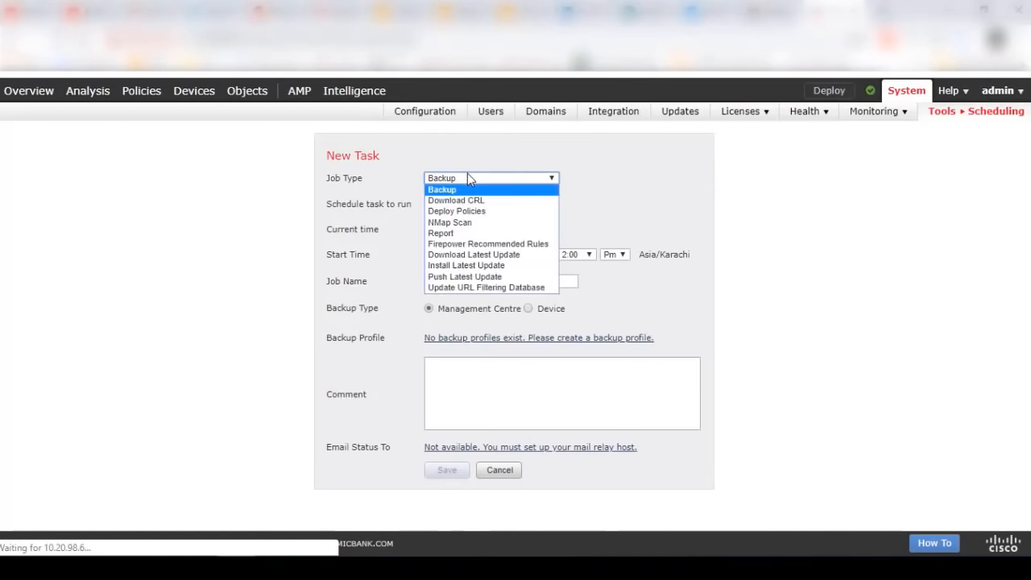
{"action": "left_click", "coordinate": [478, 255]}
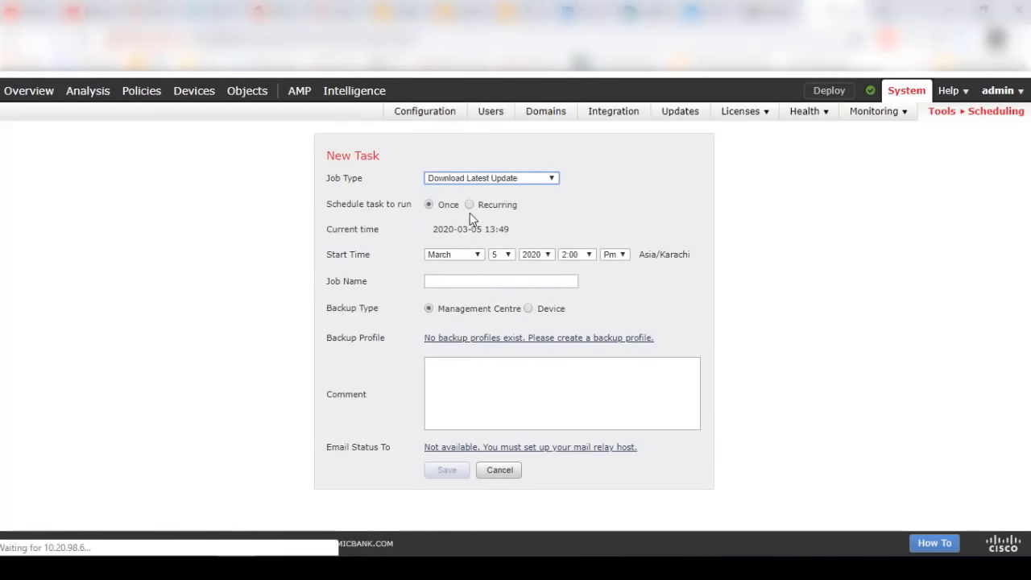
{"action": "left_click", "coordinate": [473, 206]}
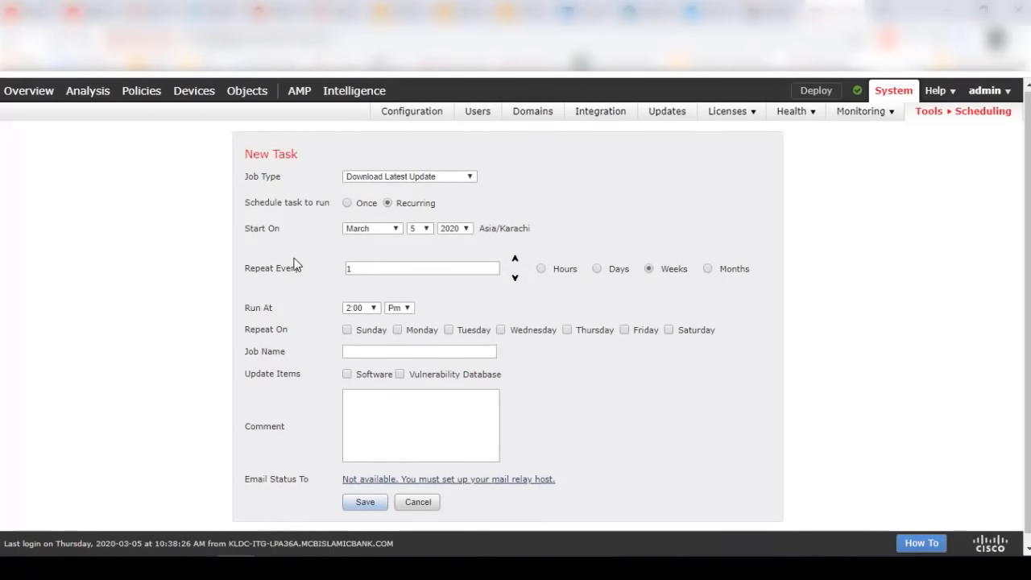
Step: Keep the weekly run time at 2:00 Pm, repeat the task on Thursday, and include Vulnerability Database as the update item
{"action": "left_click", "coordinate": [372, 301]}
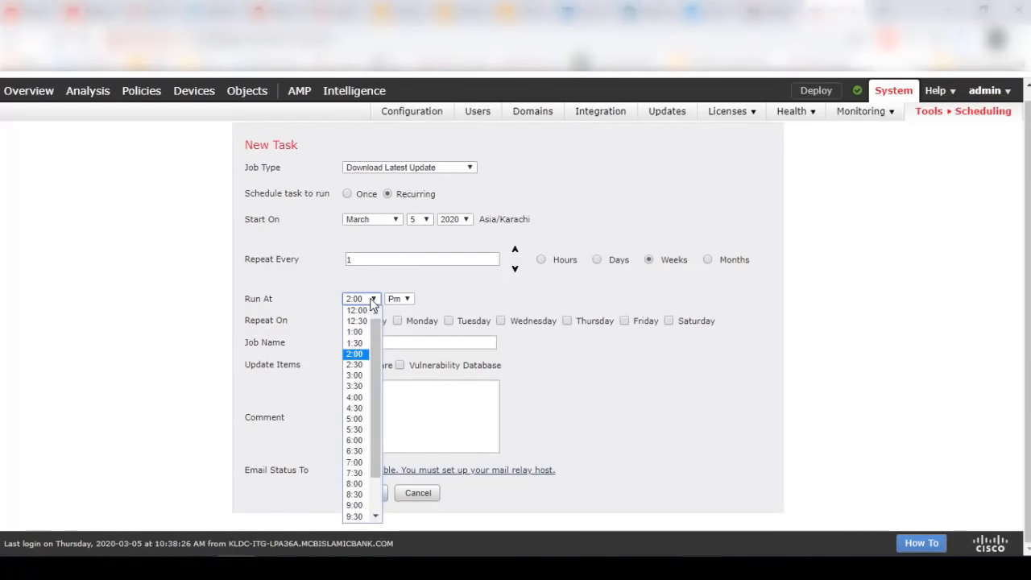
{"action": "left_click", "coordinate": [373, 302]}
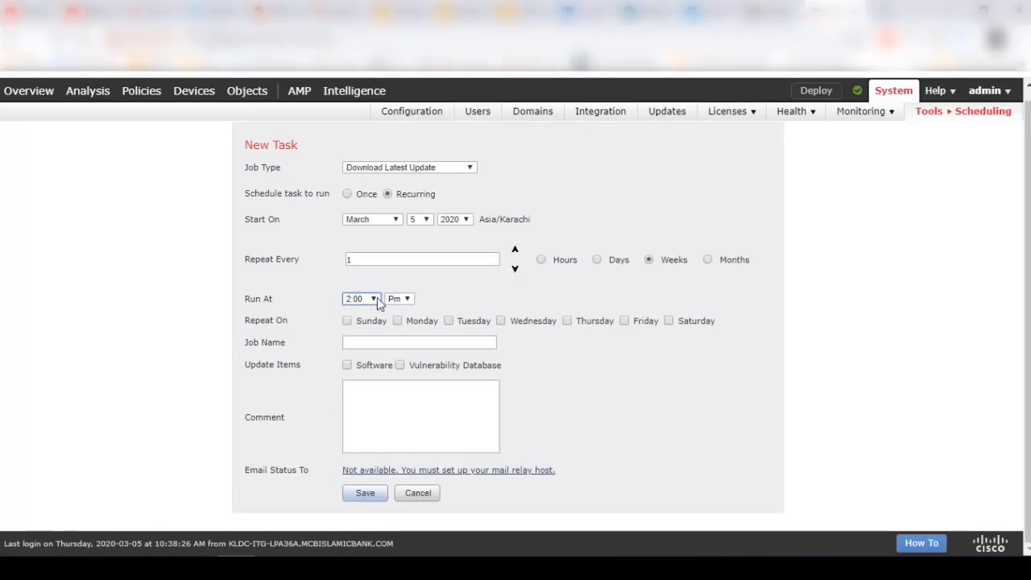
{"action": "left_click", "coordinate": [374, 298]}
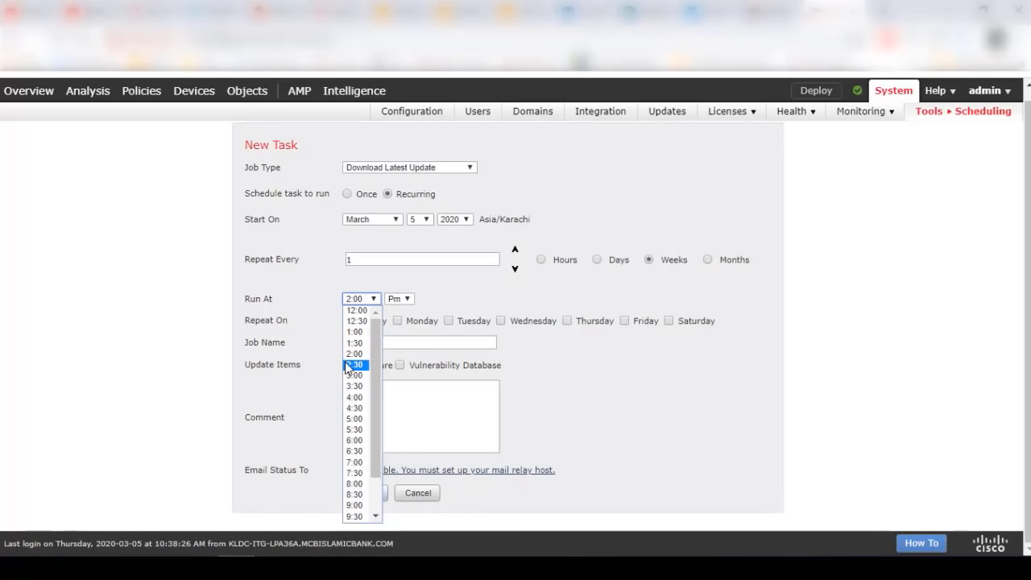
{"action": "left_click", "coordinate": [169, 322]}
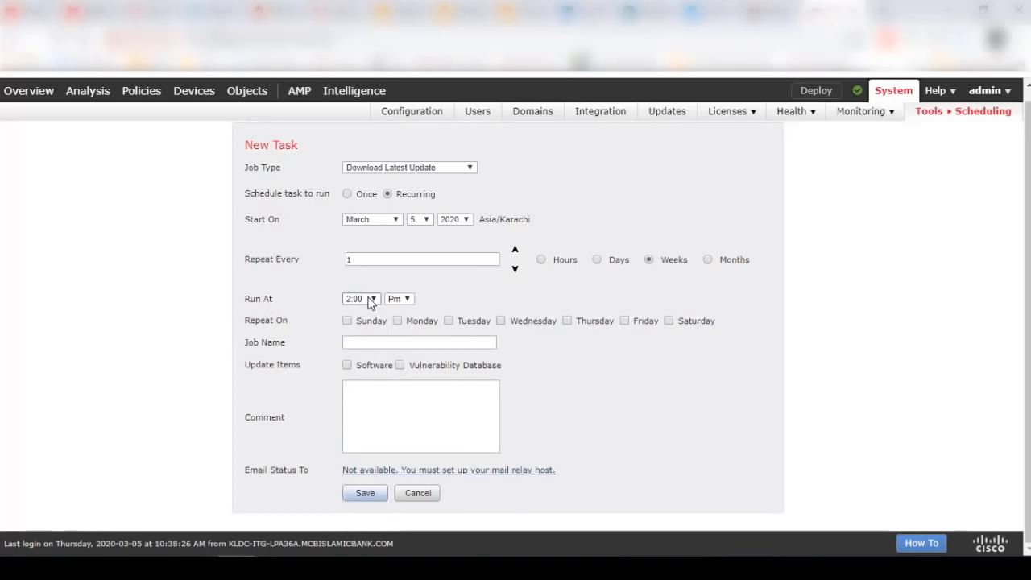
{"action": "left_click", "coordinate": [569, 319]}
{"action": "left_click", "coordinate": [400, 365]}
Step: View the mail relay host settings for the task's email status, and close them
{"action": "left_click", "coordinate": [388, 471]}
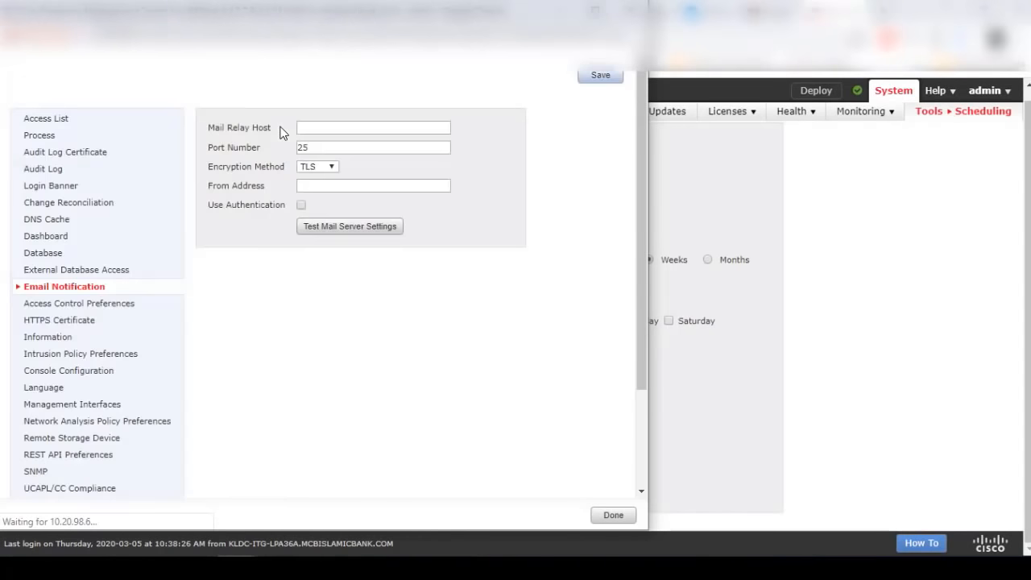
{"action": "left_click", "coordinate": [613, 515]}
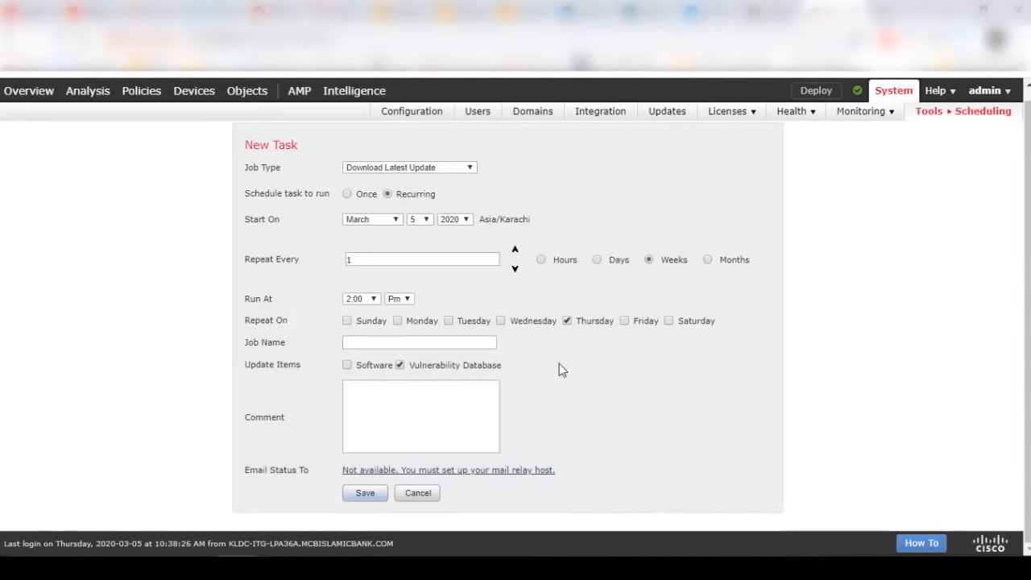
Step: Name the job for the DR FMC VDB download, using underscores as separators, and save the task
{"action": "left_click", "coordinate": [363, 495]}
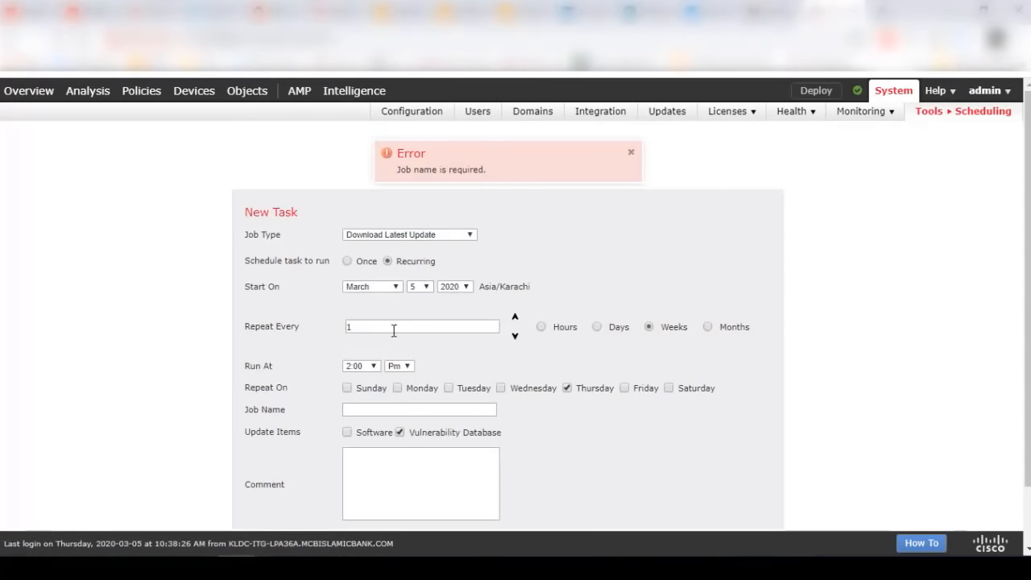
{"action": "left_click", "coordinate": [371, 411]}
{"action": "type", "text": "DR-M"}
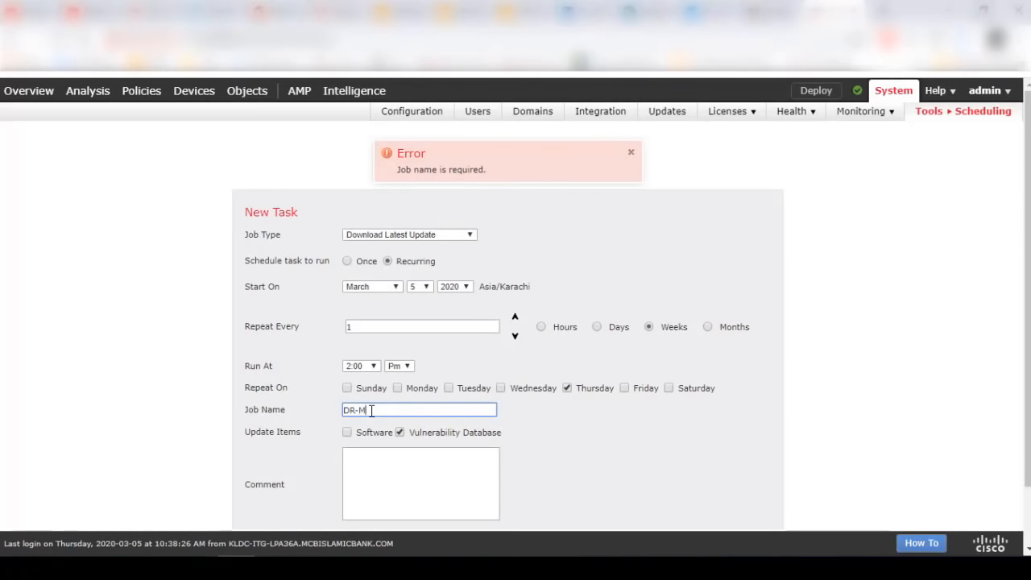
{"action": "type", "text": "-FMC-VDB-Download"}
{"action": "key", "text": "BackSpace"}
{"action": "type", "text": "_"}
{"action": "key", "text": "Left"}
{"action": "key", "text": "Left"}
{"action": "key", "text": "Left"}
{"action": "key", "text": "BackSpace"}
{"action": "type", "text": "_"}
{"action": "key", "text": "BackSpace"}
{"action": "type", "text": "_"}
{"action": "scroll", "coordinate": [669, 367], "scroll_direction": "down", "scroll_amount": 2}
{"action": "left_click", "coordinate": [365, 499]}
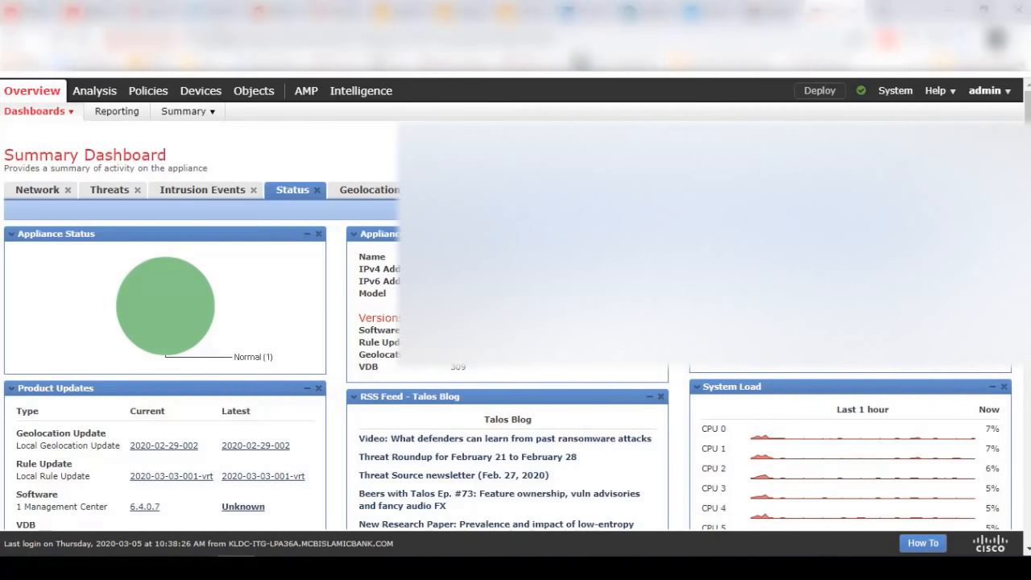
Step: Compare the Management Center's current and latest VDB versions in the Status dashboard's product updates
{"action": "scroll", "coordinate": [17, 371], "scroll_direction": "down", "scroll_amount": 2}
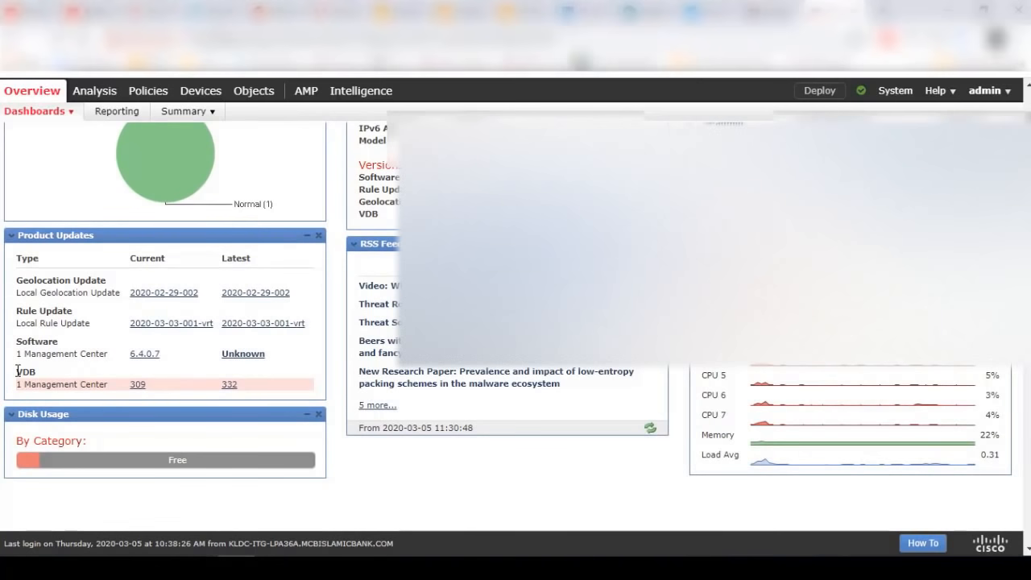
{"action": "left_click_drag", "start_coordinate": [18, 371], "coordinate": [252, 390]}
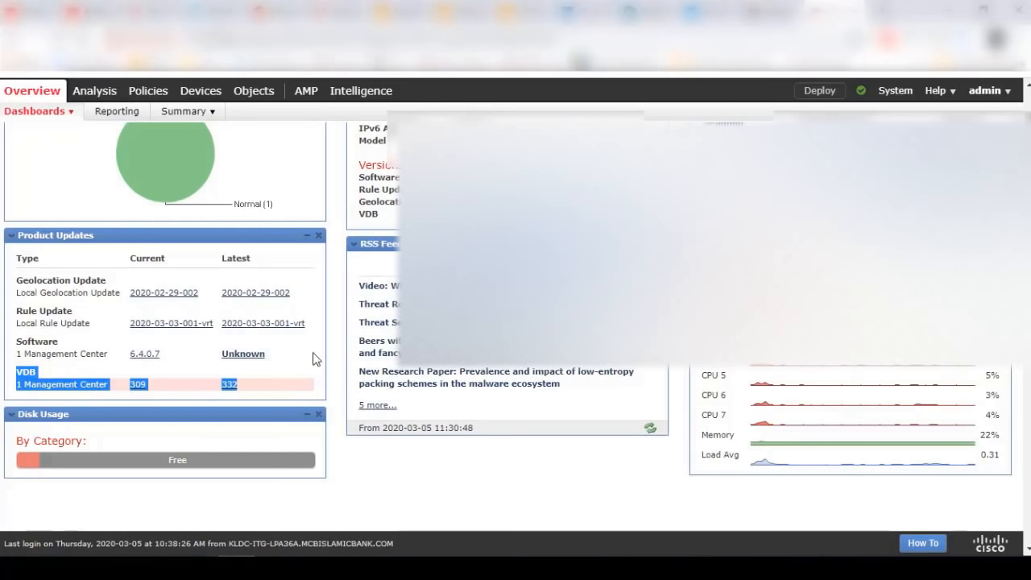
Step: Open the system status notifications and view the Health messages
{"action": "scroll", "coordinate": [314, 359], "scroll_direction": "up", "scroll_amount": 3}
{"action": "left_click", "coordinate": [862, 91]}
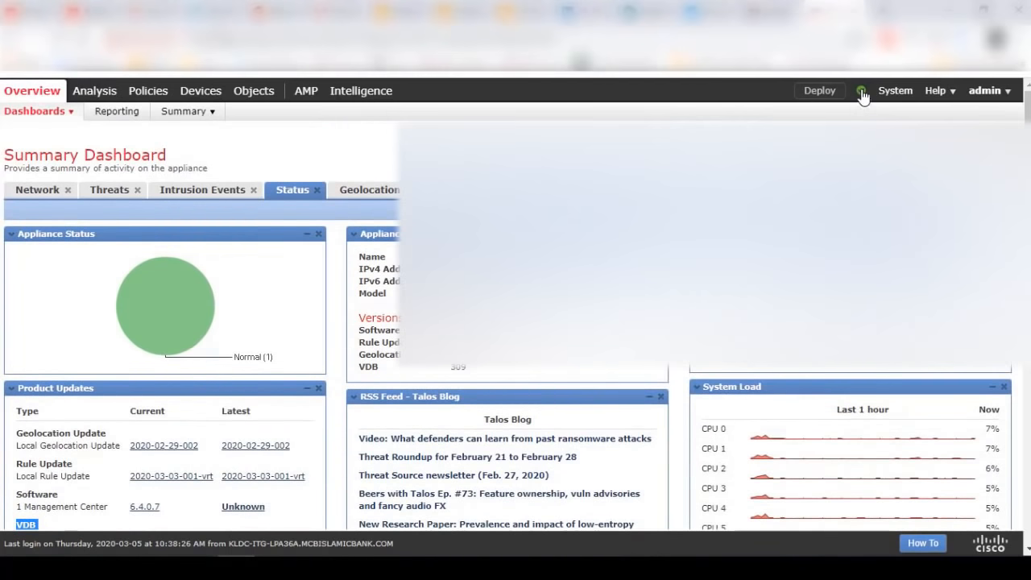
{"action": "left_click", "coordinate": [860, 92]}
{"action": "left_click", "coordinate": [860, 92]}
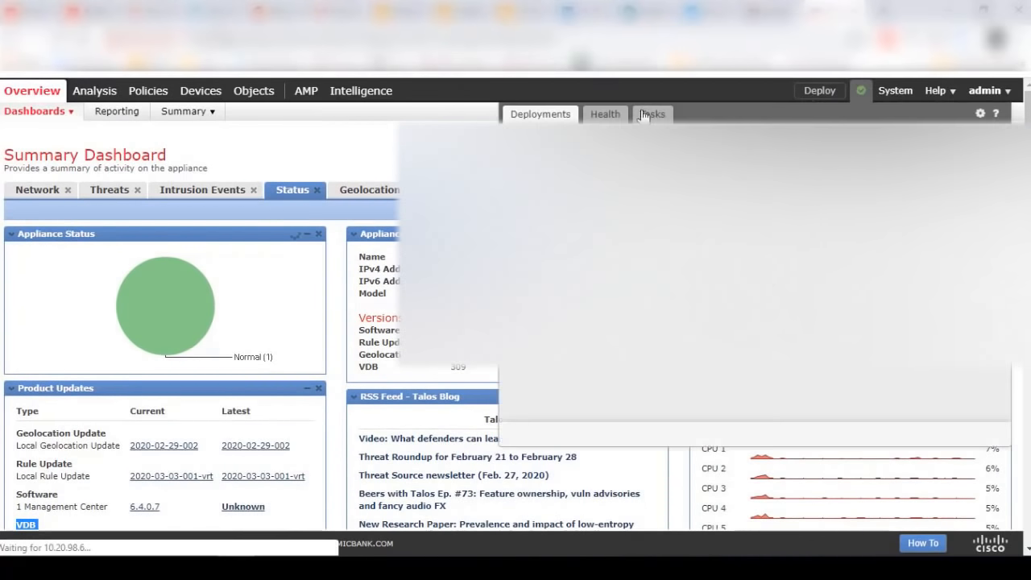
{"action": "left_click", "coordinate": [606, 115]}
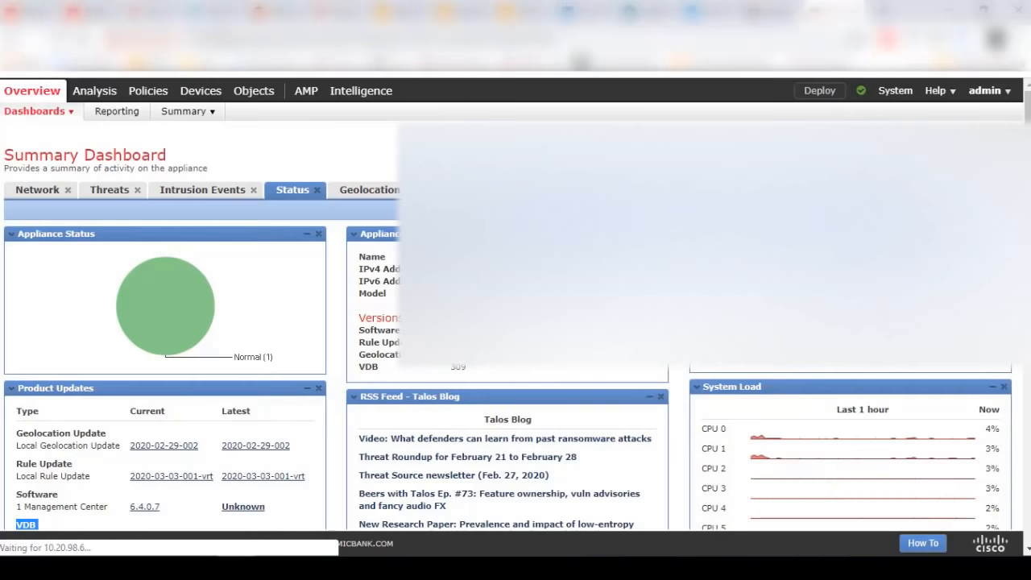